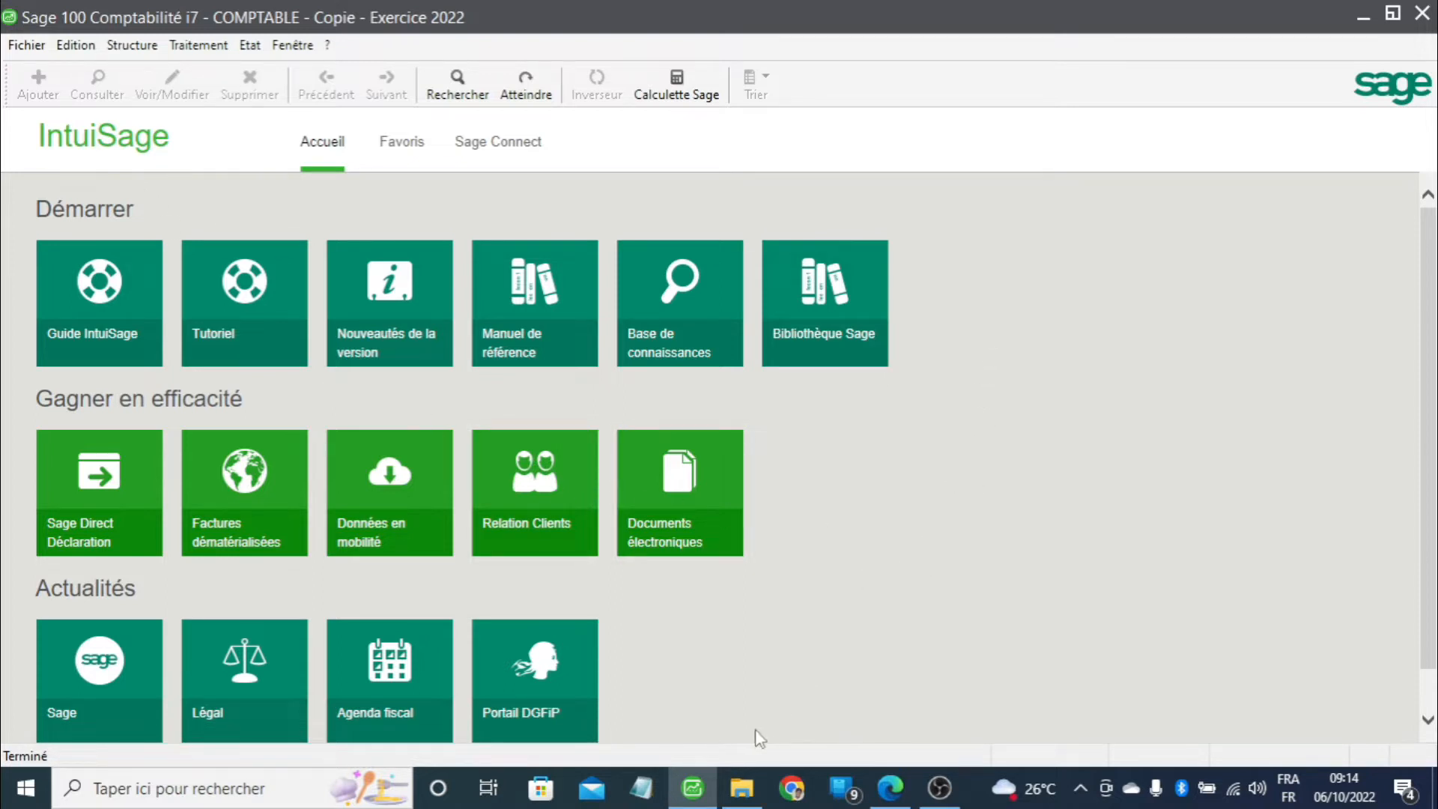
- Switch to the bank statement PDF in Edge and review its account details, listed operations, totals and closing balance
{"action": "left_click", "coordinate": [891, 788]}
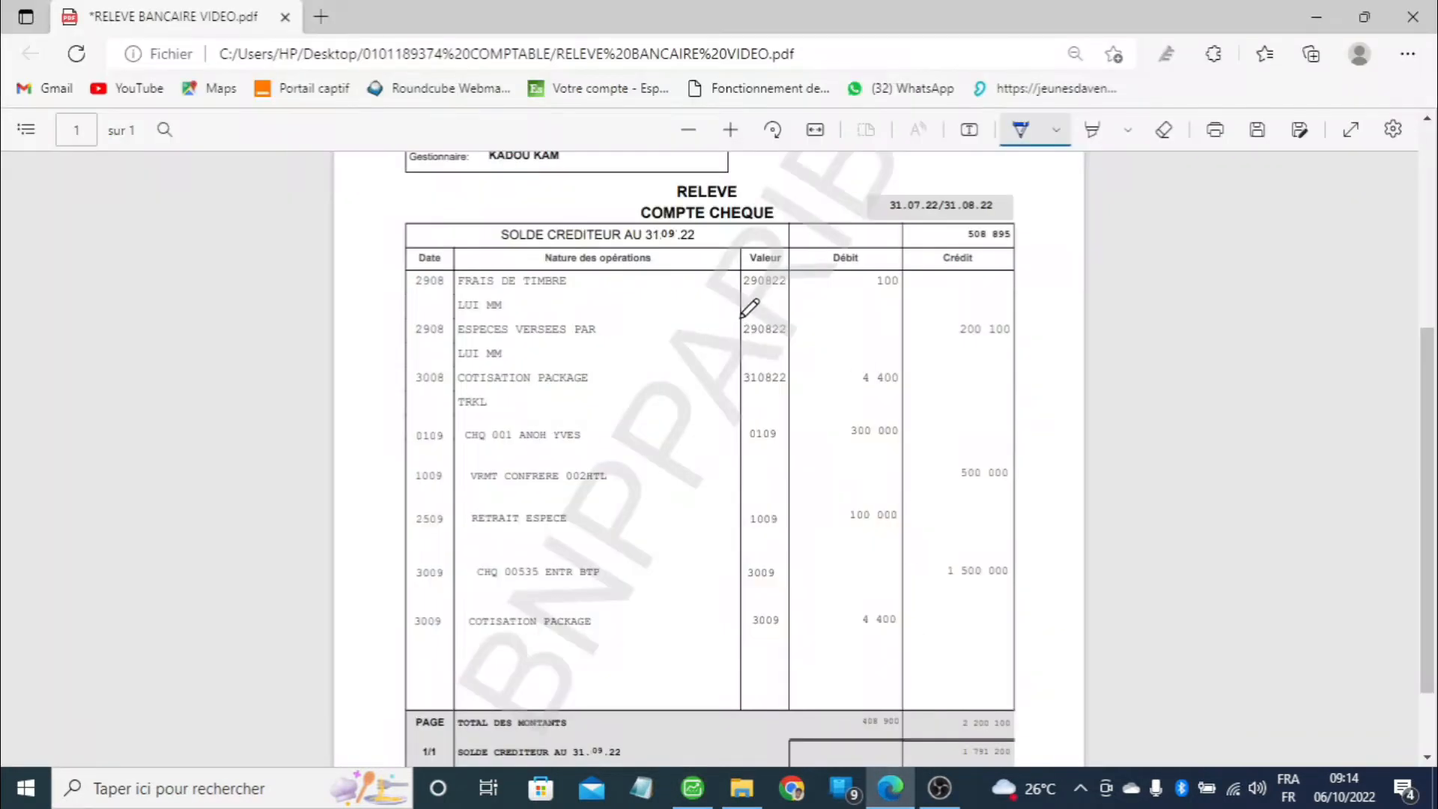
{"action": "scroll", "coordinate": [742, 317], "scroll_direction": "up", "scroll_amount": 4}
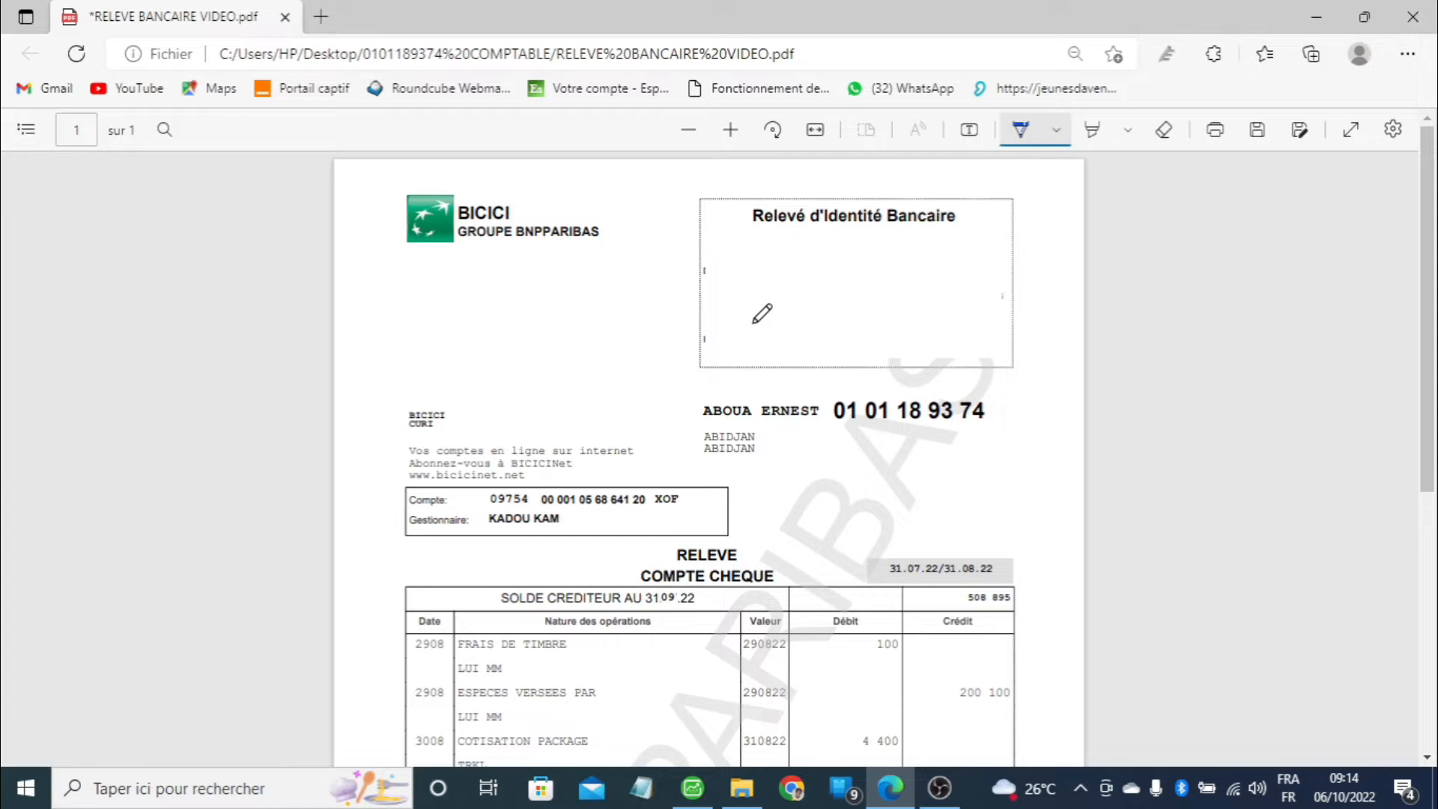
{"action": "scroll", "coordinate": [760, 334], "scroll_direction": "down", "scroll_amount": 1}
{"action": "scroll", "coordinate": [768, 328], "scroll_direction": "down", "scroll_amount": 3}
{"action": "scroll", "coordinate": [768, 324], "scroll_direction": "down", "scroll_amount": 1}
{"action": "scroll", "coordinate": [768, 324], "scroll_direction": "up", "scroll_amount": 1}
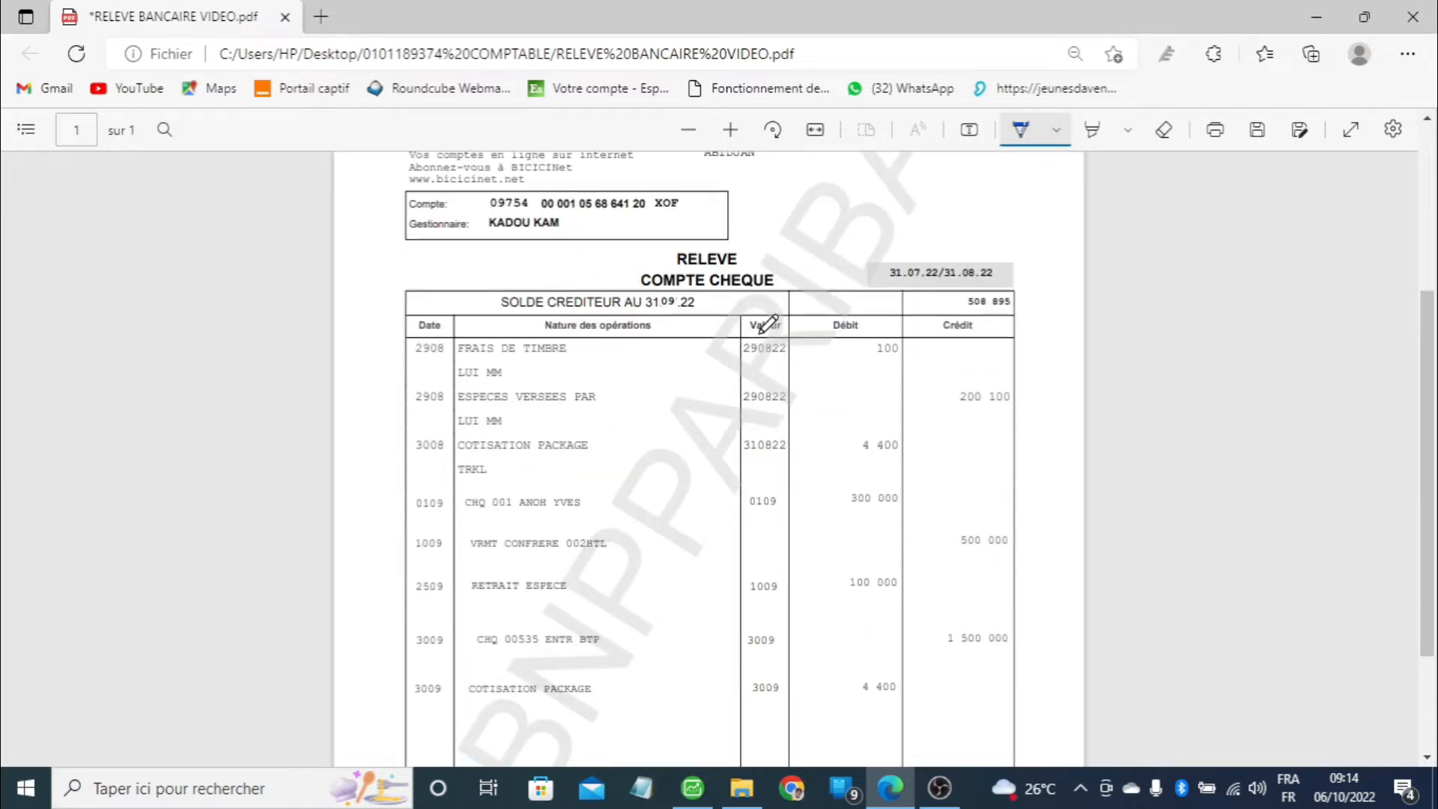
{"action": "scroll", "coordinate": [768, 324], "scroll_direction": "down", "scroll_amount": 1}
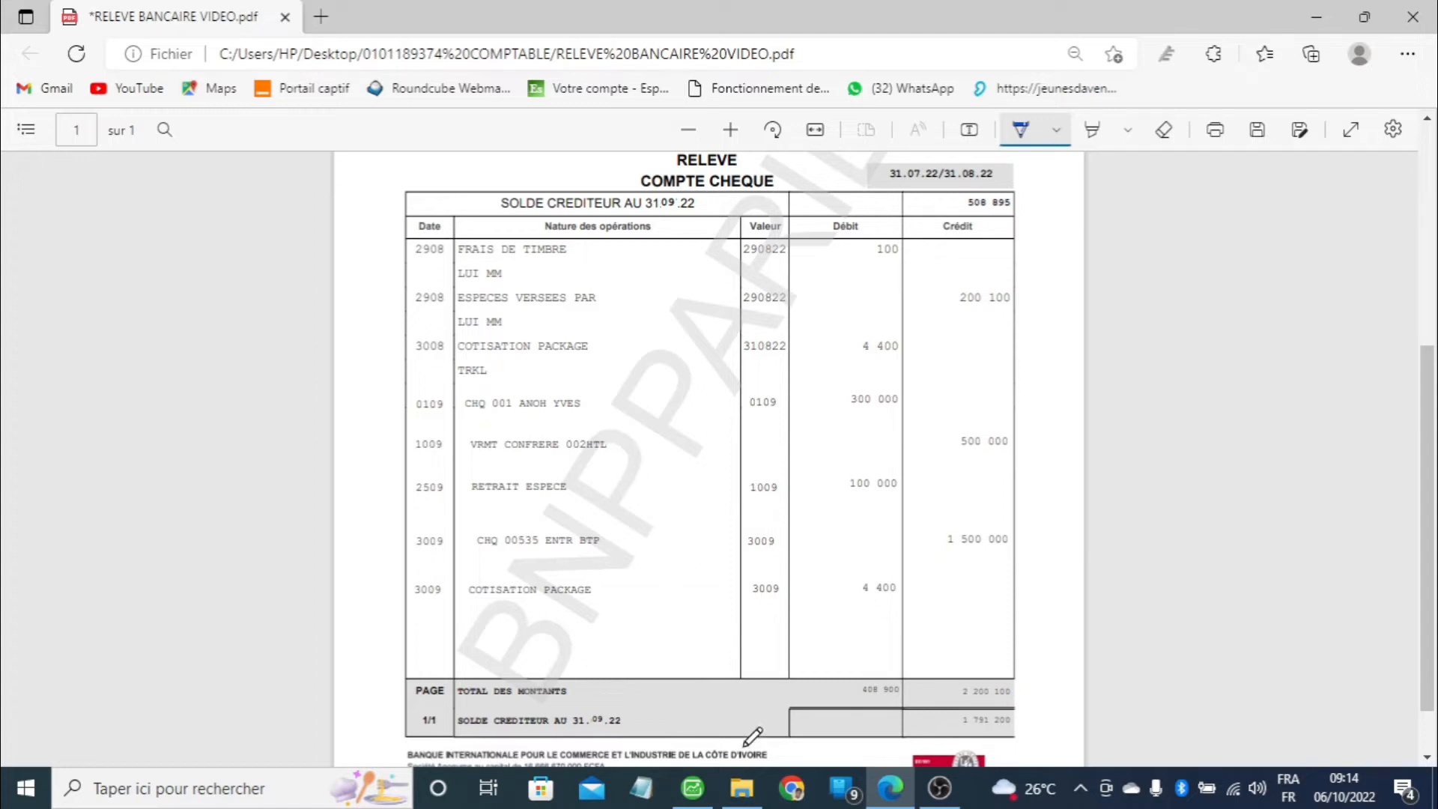
- Return to Sage 100 Comptabilité and open the BQ Journal de Banque record from the journal codes
{"action": "left_click", "coordinate": [707, 798]}
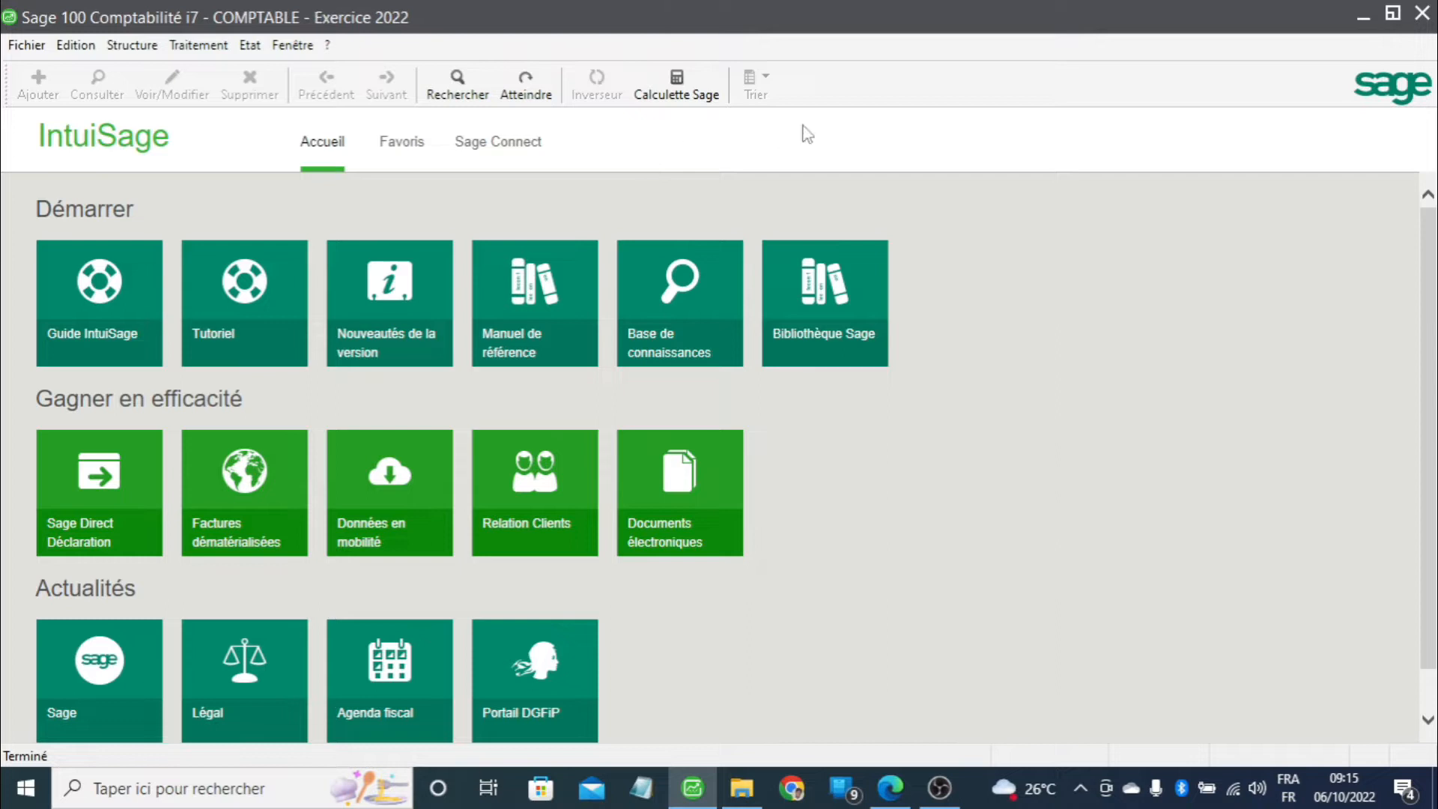
{"action": "left_click", "coordinate": [132, 45]}
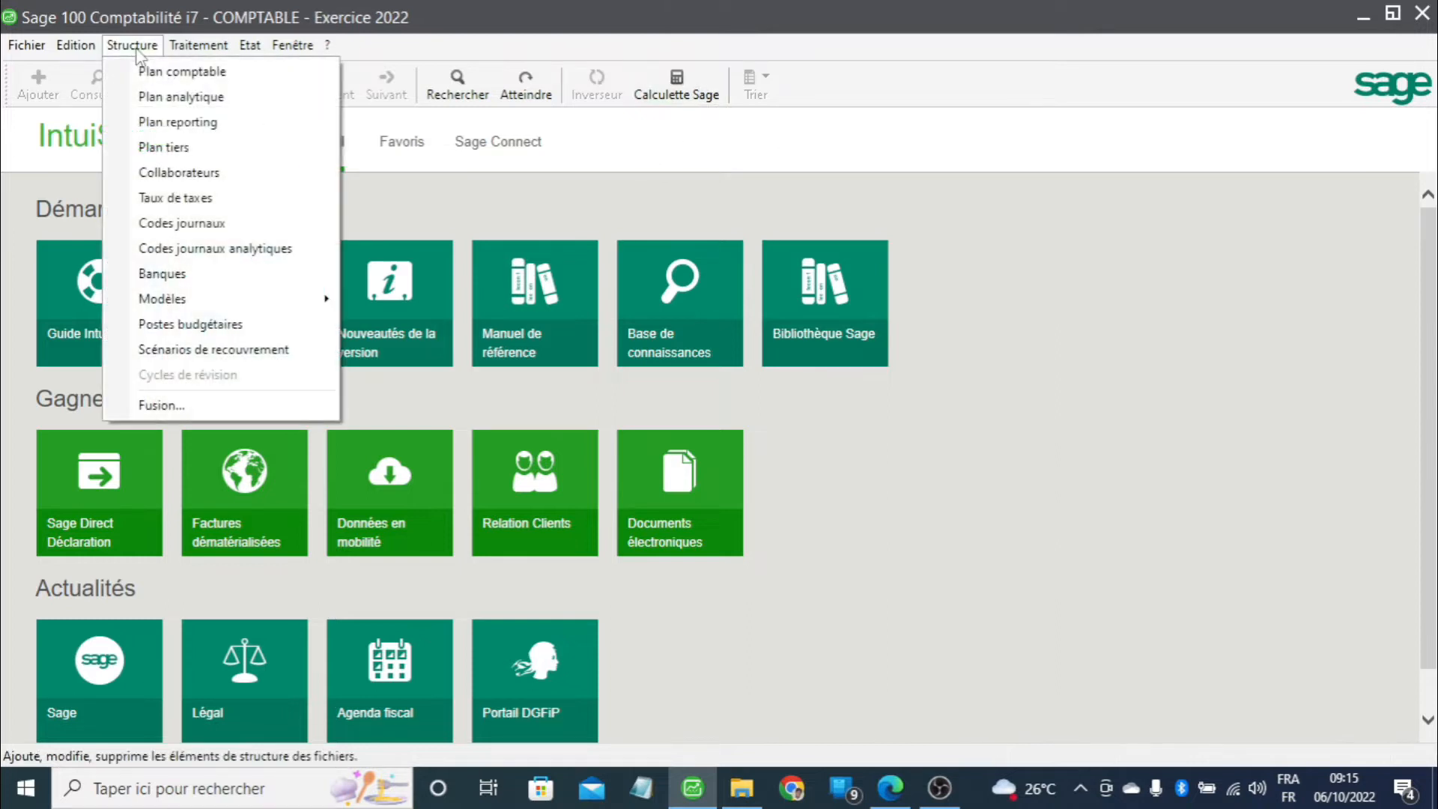
{"action": "left_click", "coordinate": [179, 225]}
{"action": "left_click", "coordinate": [281, 258]}
{"action": "double_click", "coordinate": [281, 258]}
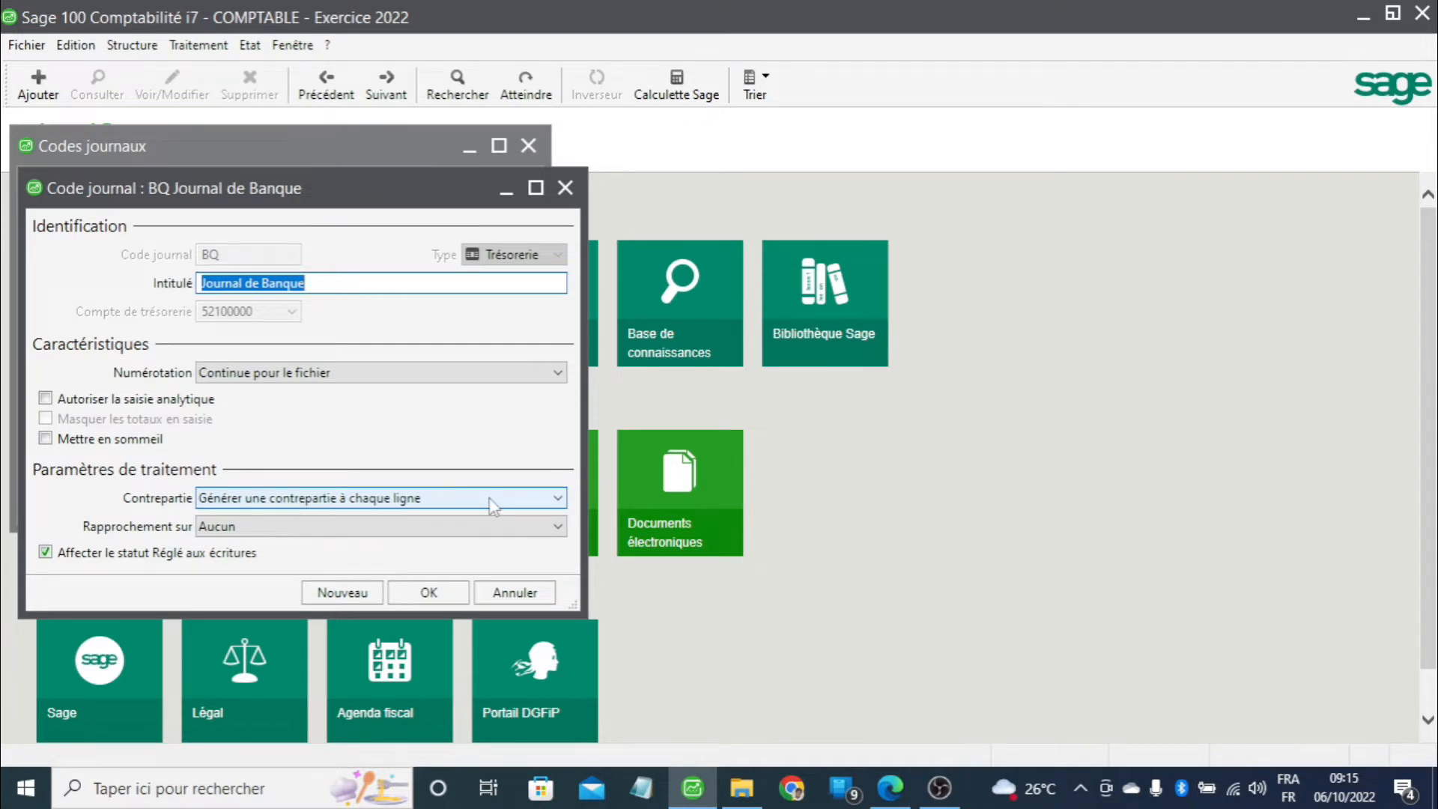
- Set the bank journal's Contrepartie to "Générer une contrepartie à chaque ligne" and Rapprochement sur to Trésorerie, save, and close the journal list
{"action": "left_click", "coordinate": [442, 501]}
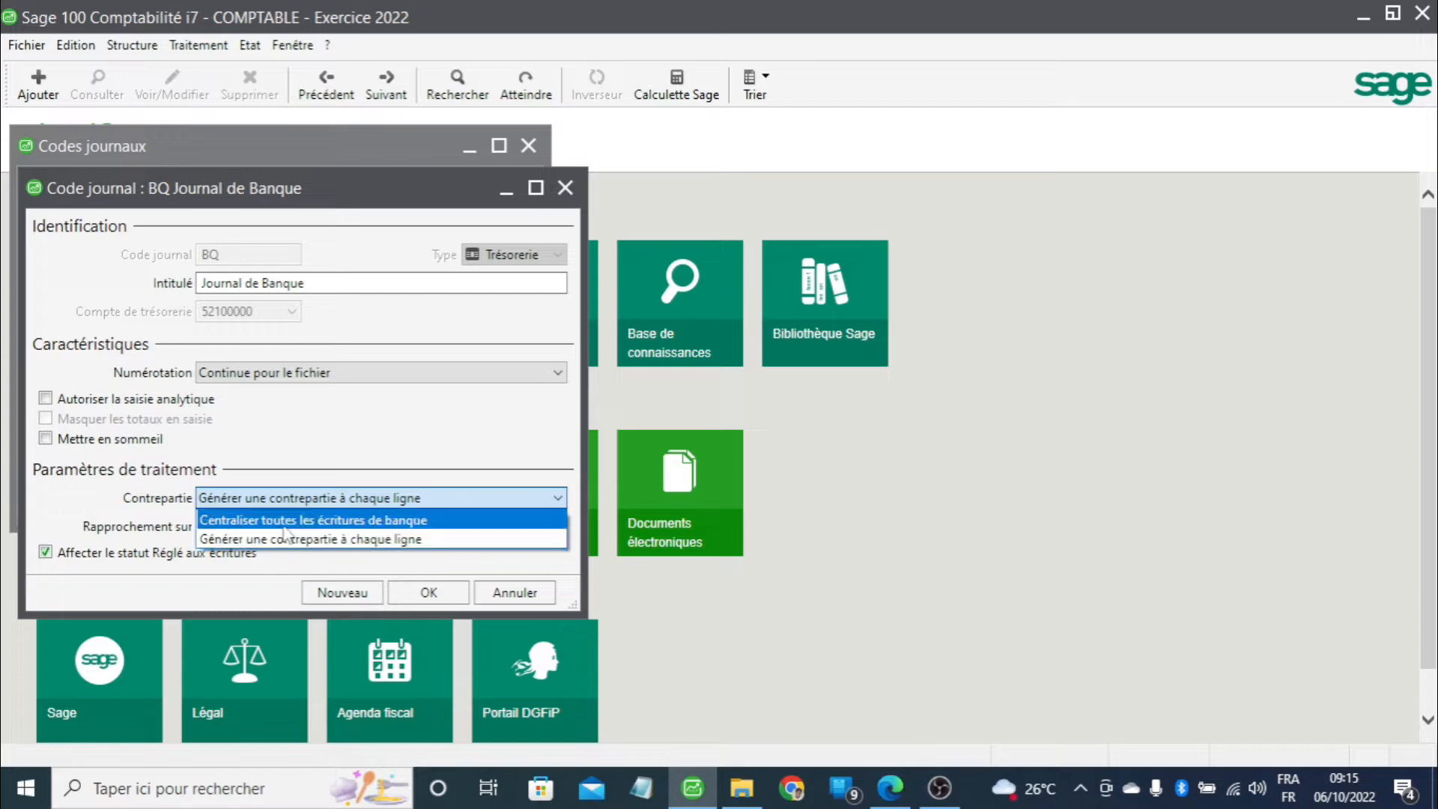
{"action": "left_click", "coordinate": [358, 541]}
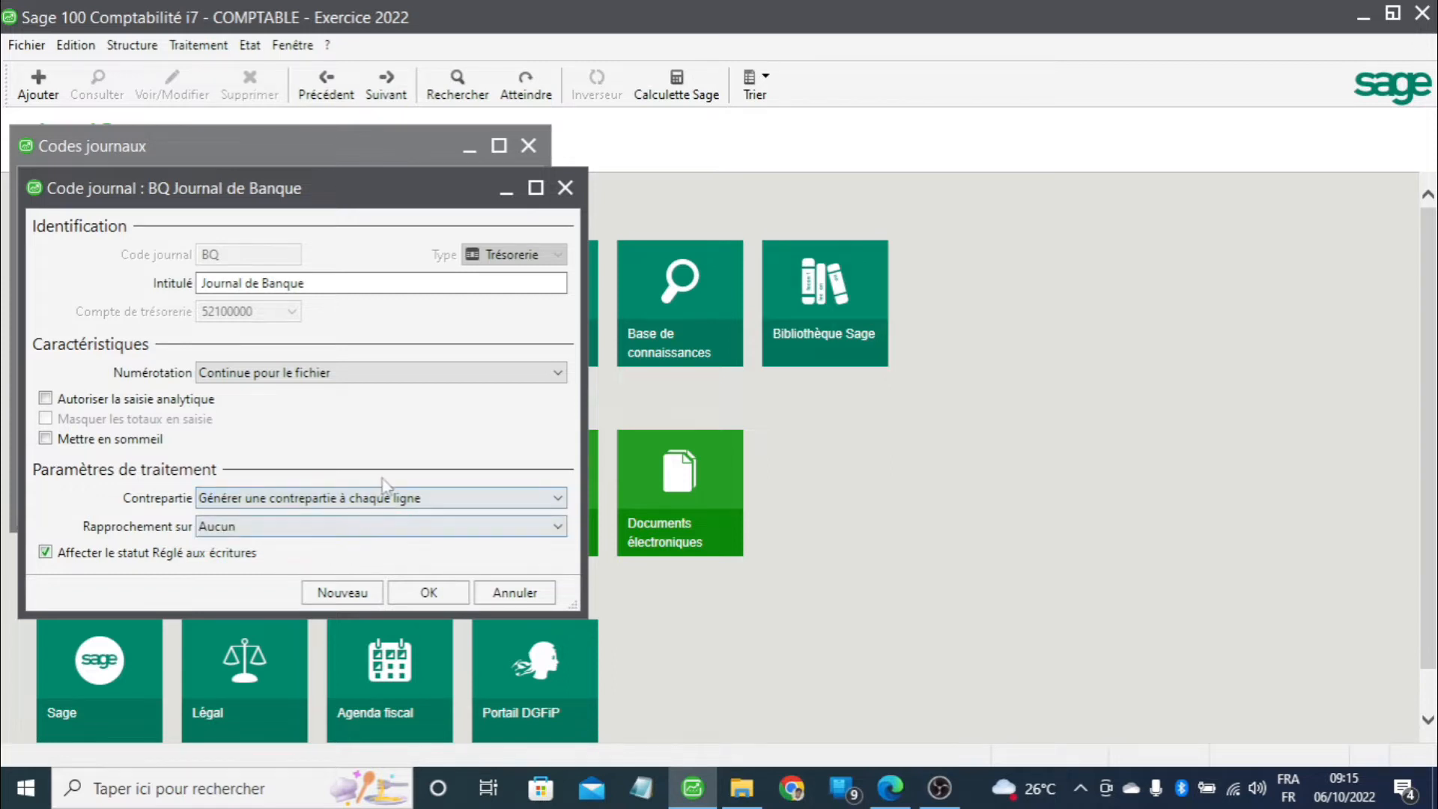
{"action": "left_click", "coordinate": [217, 528]}
{"action": "left_click", "coordinate": [250, 588]}
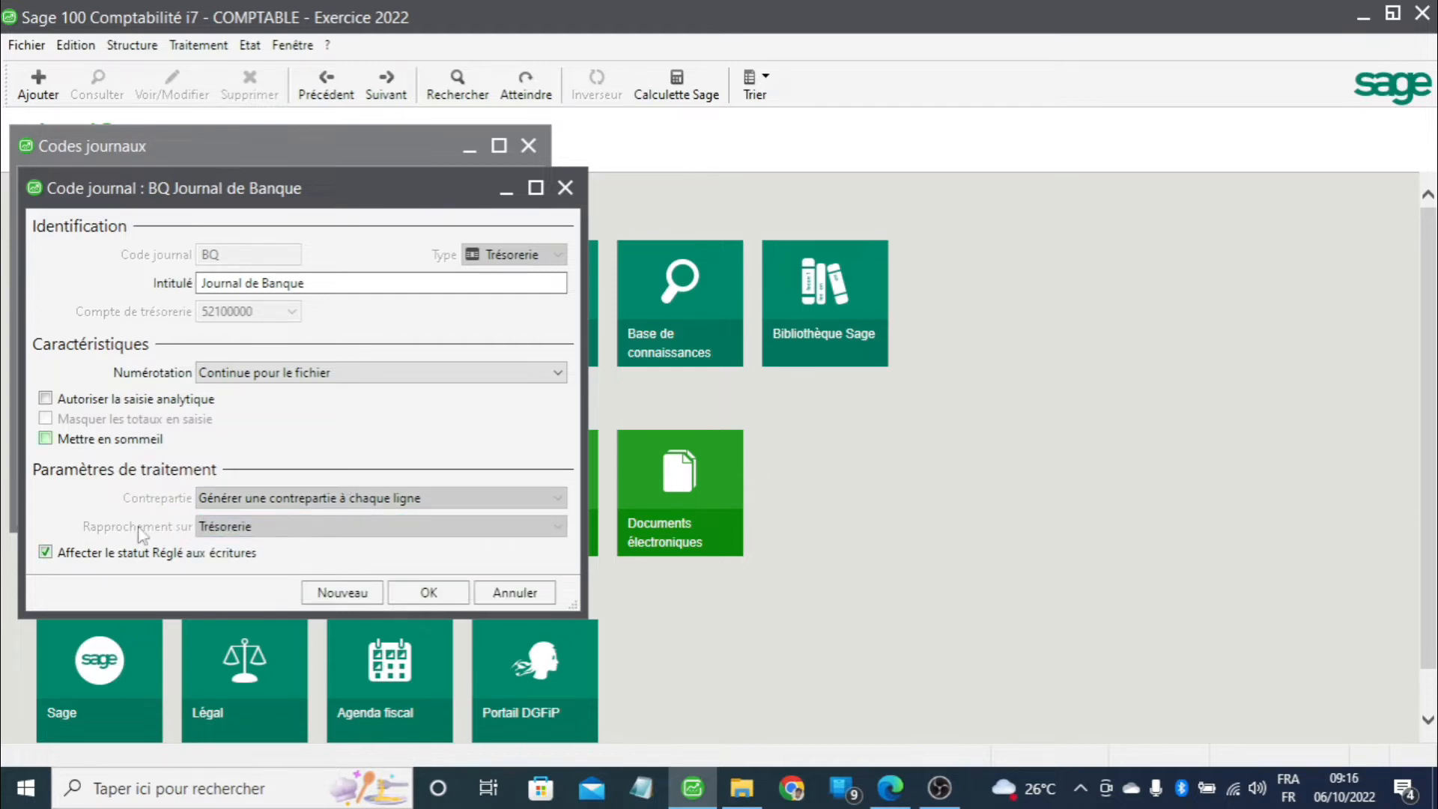
{"action": "left_click", "coordinate": [424, 589]}
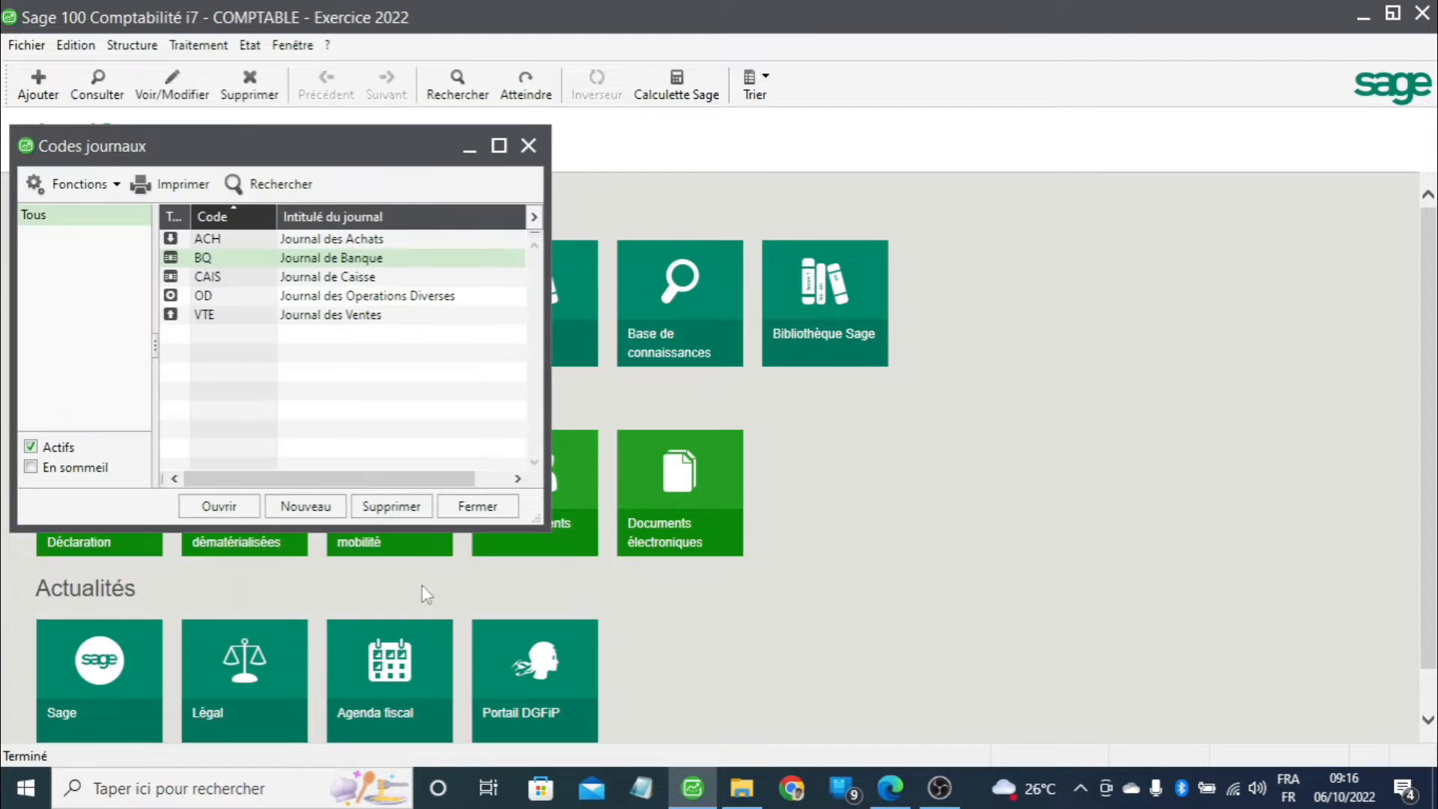
{"action": "left_click", "coordinate": [528, 145]}
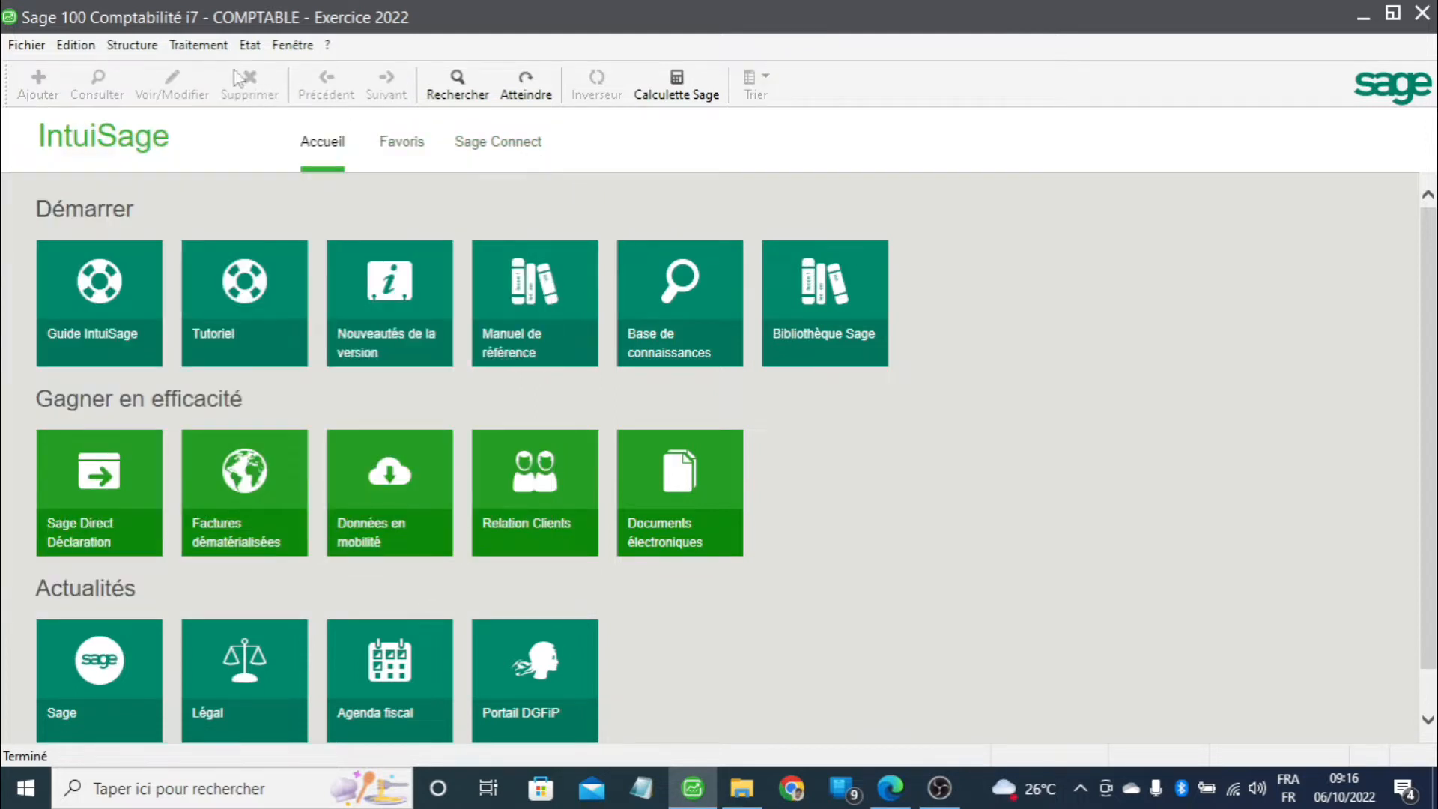
- Start a manual bank reconciliation for journal BQ with the reconciliation date 300922
{"action": "left_click", "coordinate": [198, 45]}
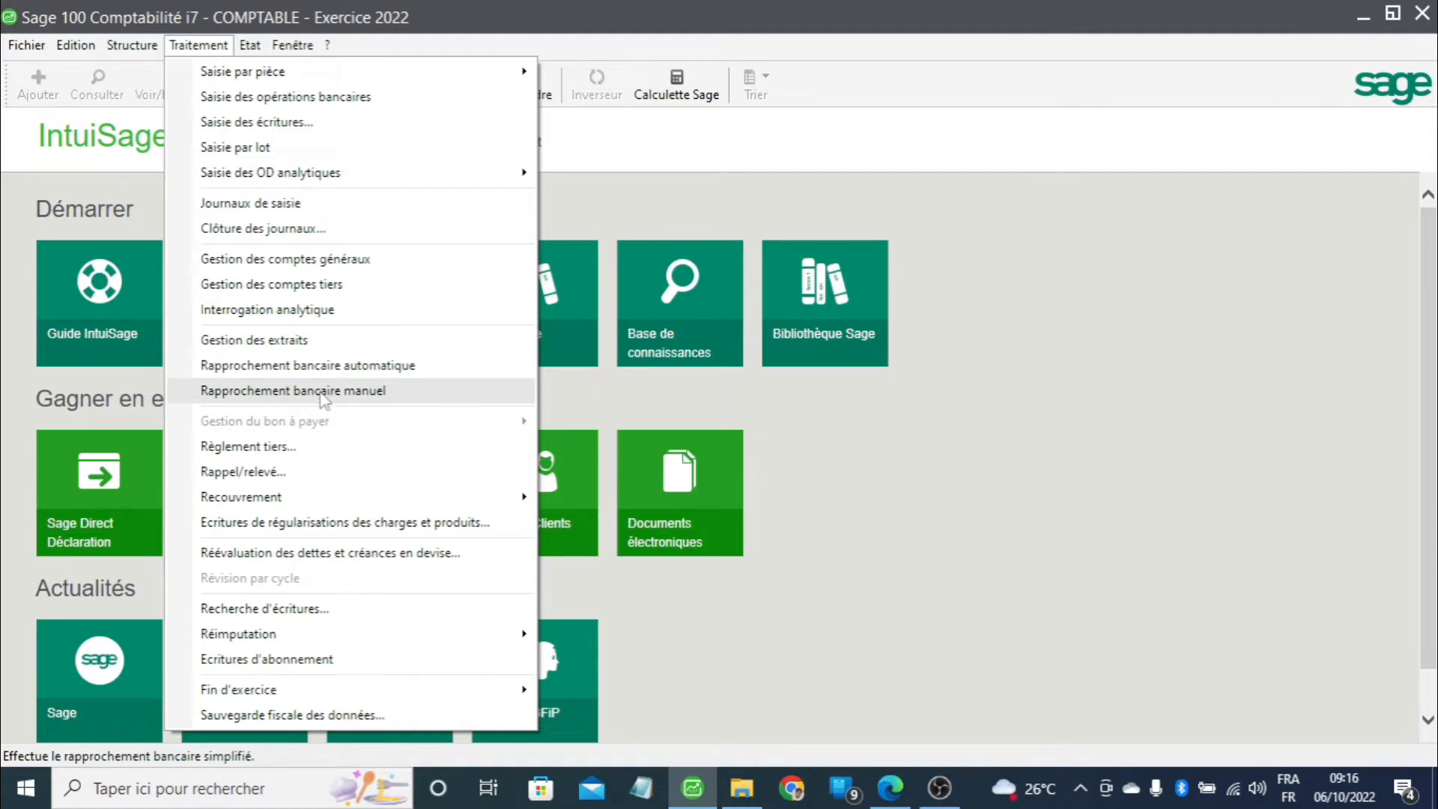
{"action": "left_click", "coordinate": [376, 392]}
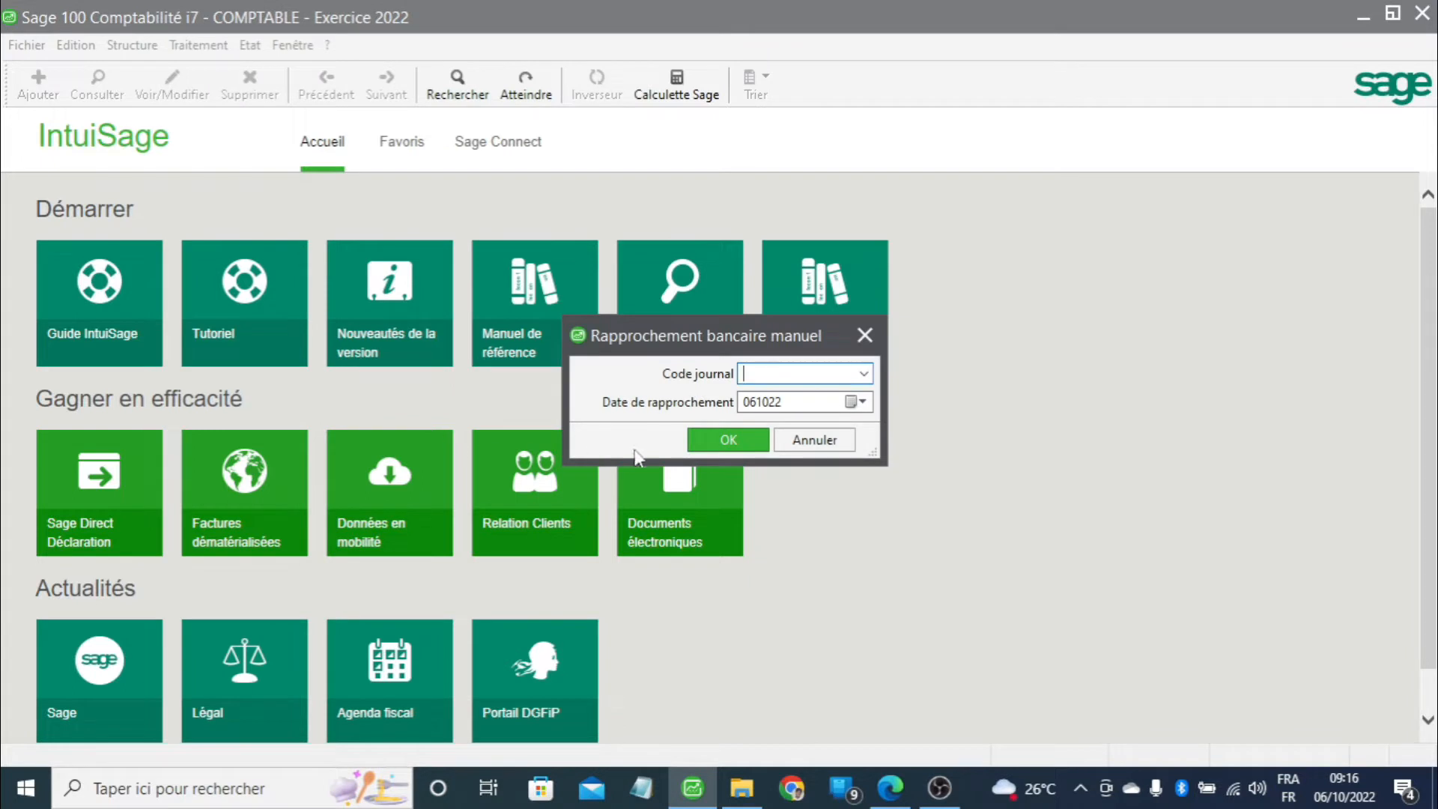
{"action": "left_click", "coordinate": [864, 373]}
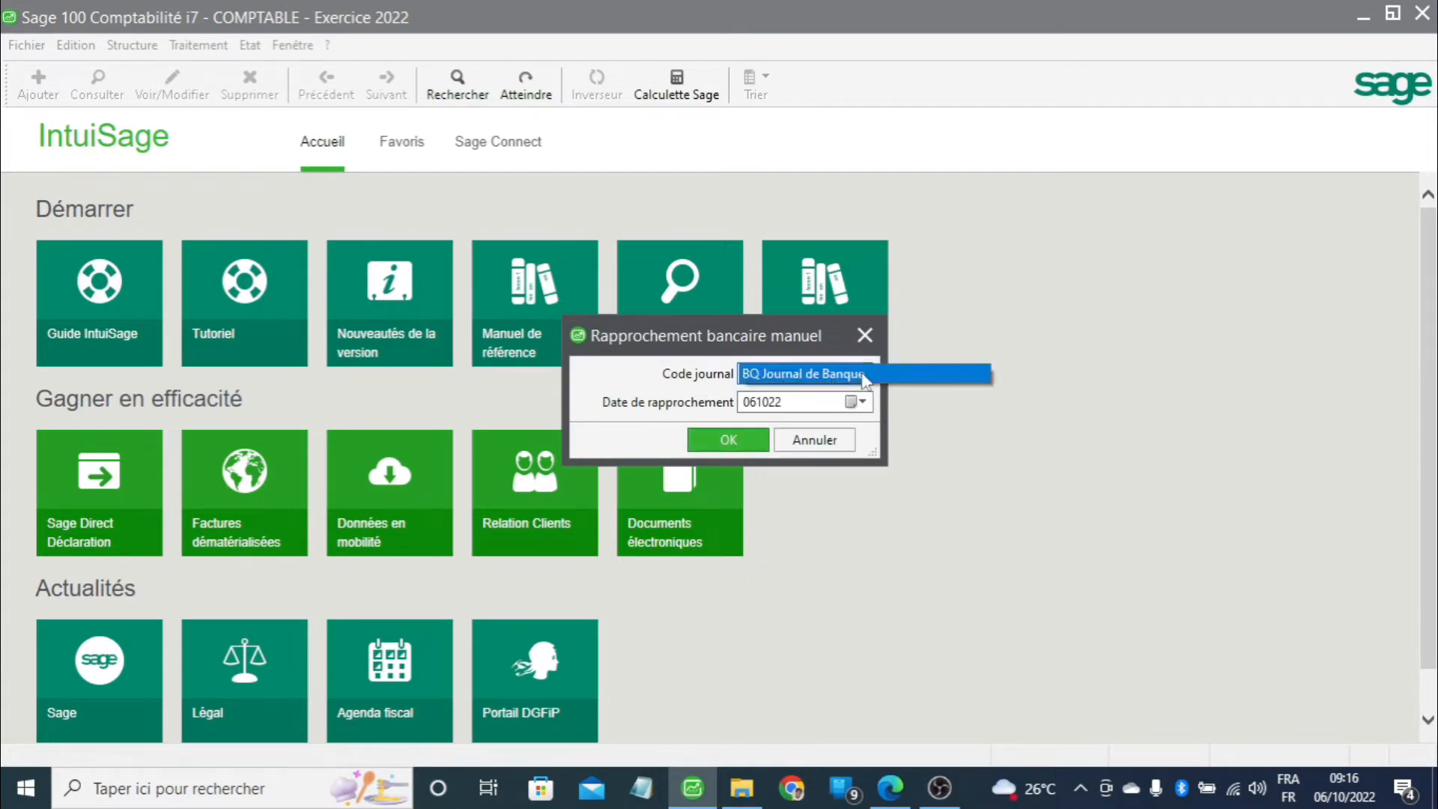
{"action": "left_click", "coordinate": [845, 378]}
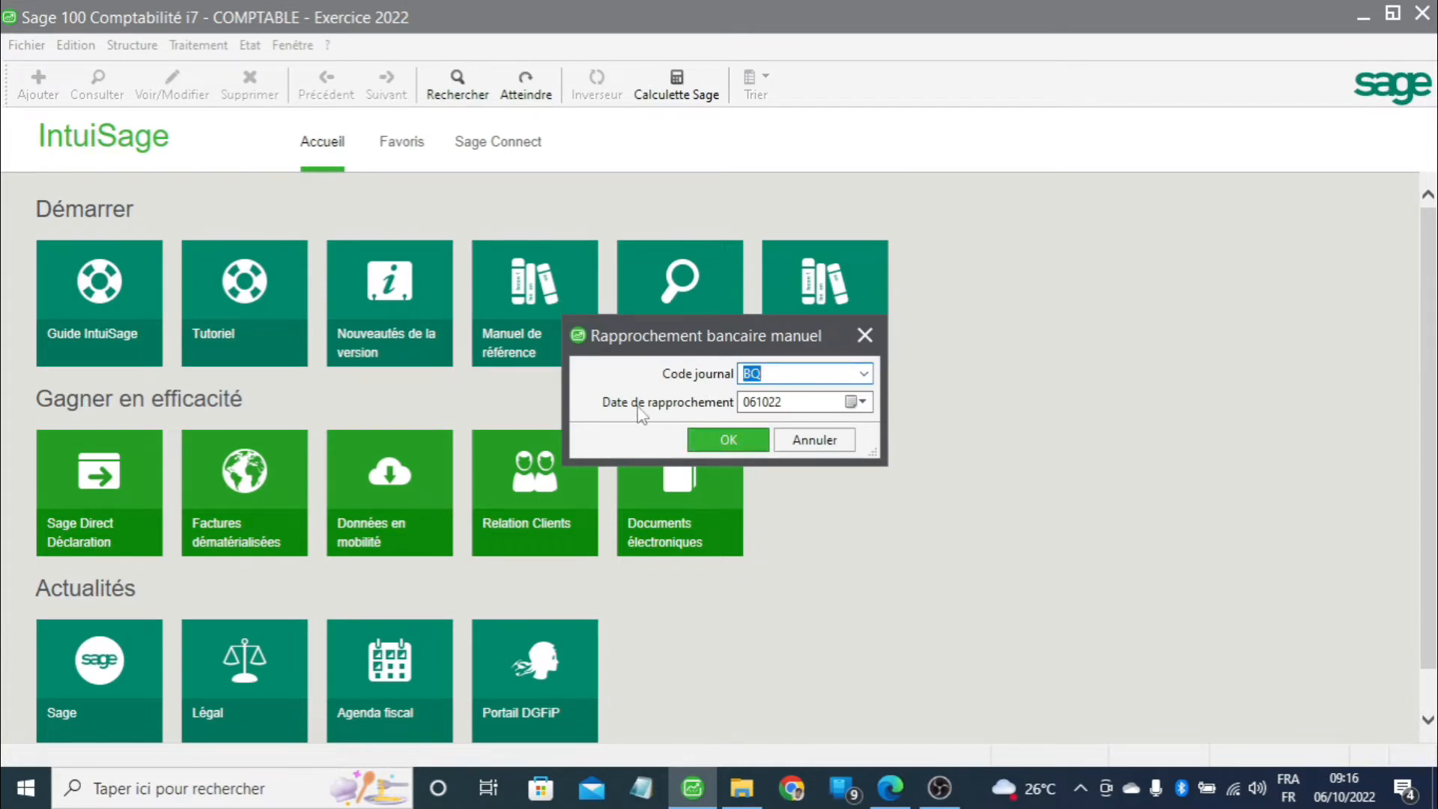
{"action": "left_click", "coordinate": [858, 402]}
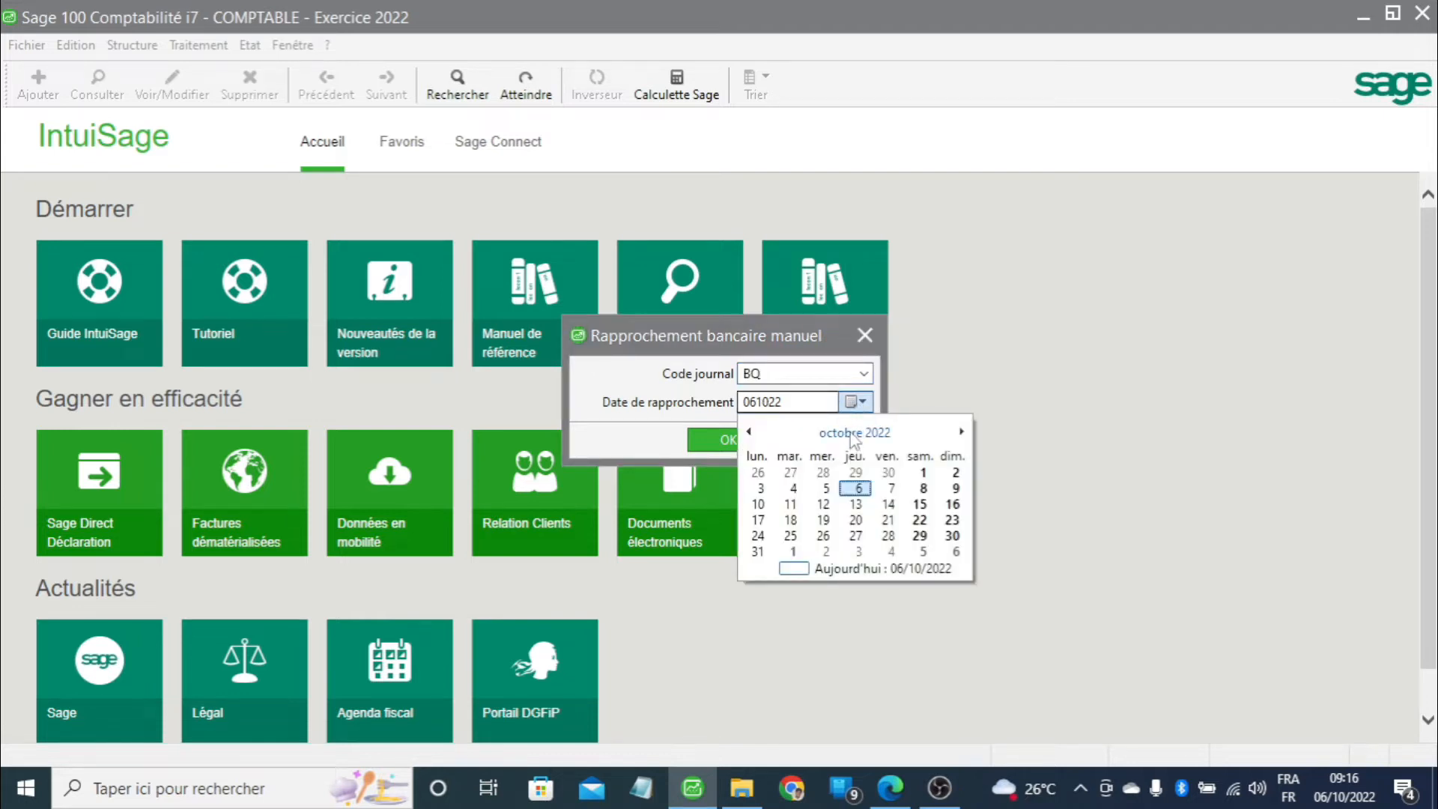
{"action": "left_click", "coordinate": [854, 434]}
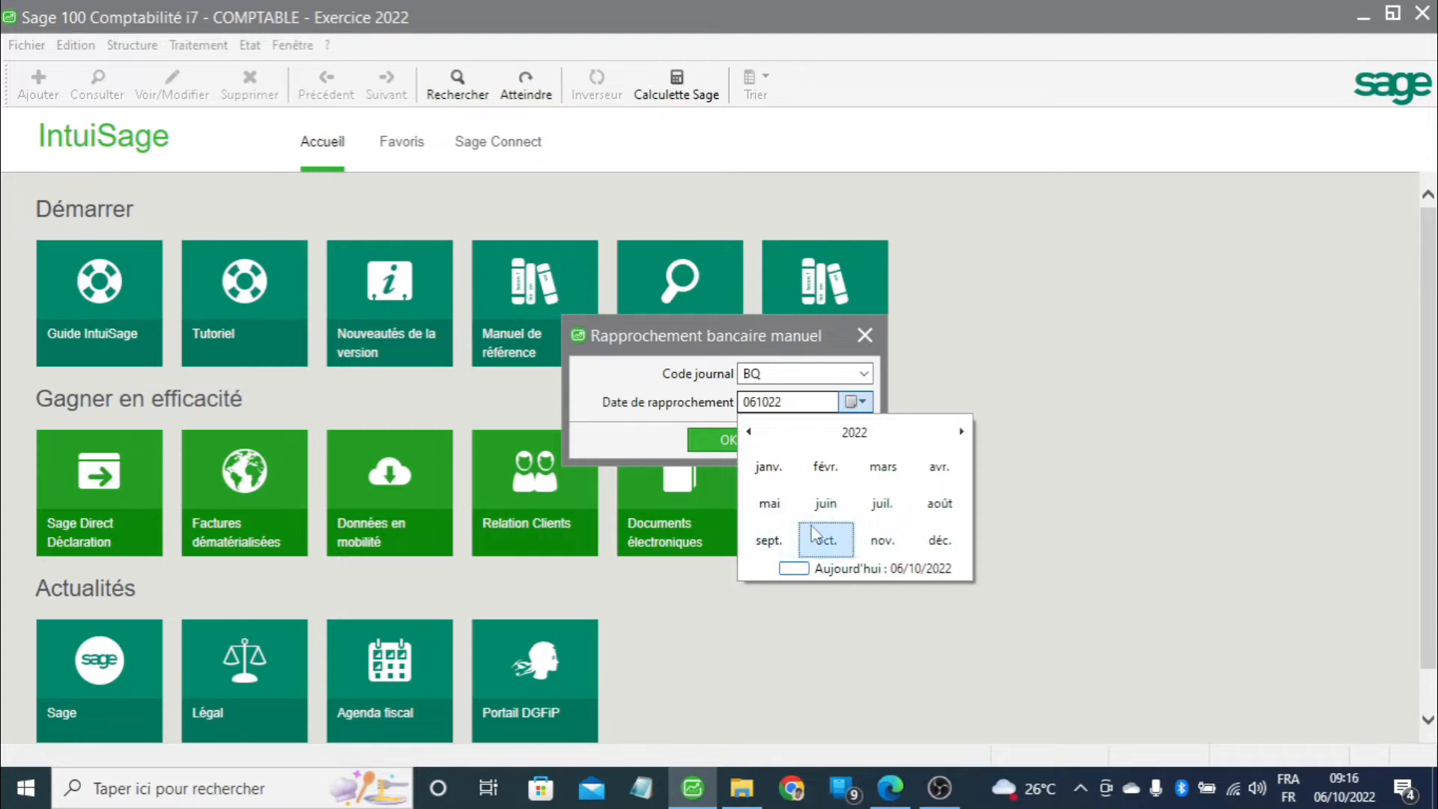
{"action": "left_click", "coordinate": [769, 540]}
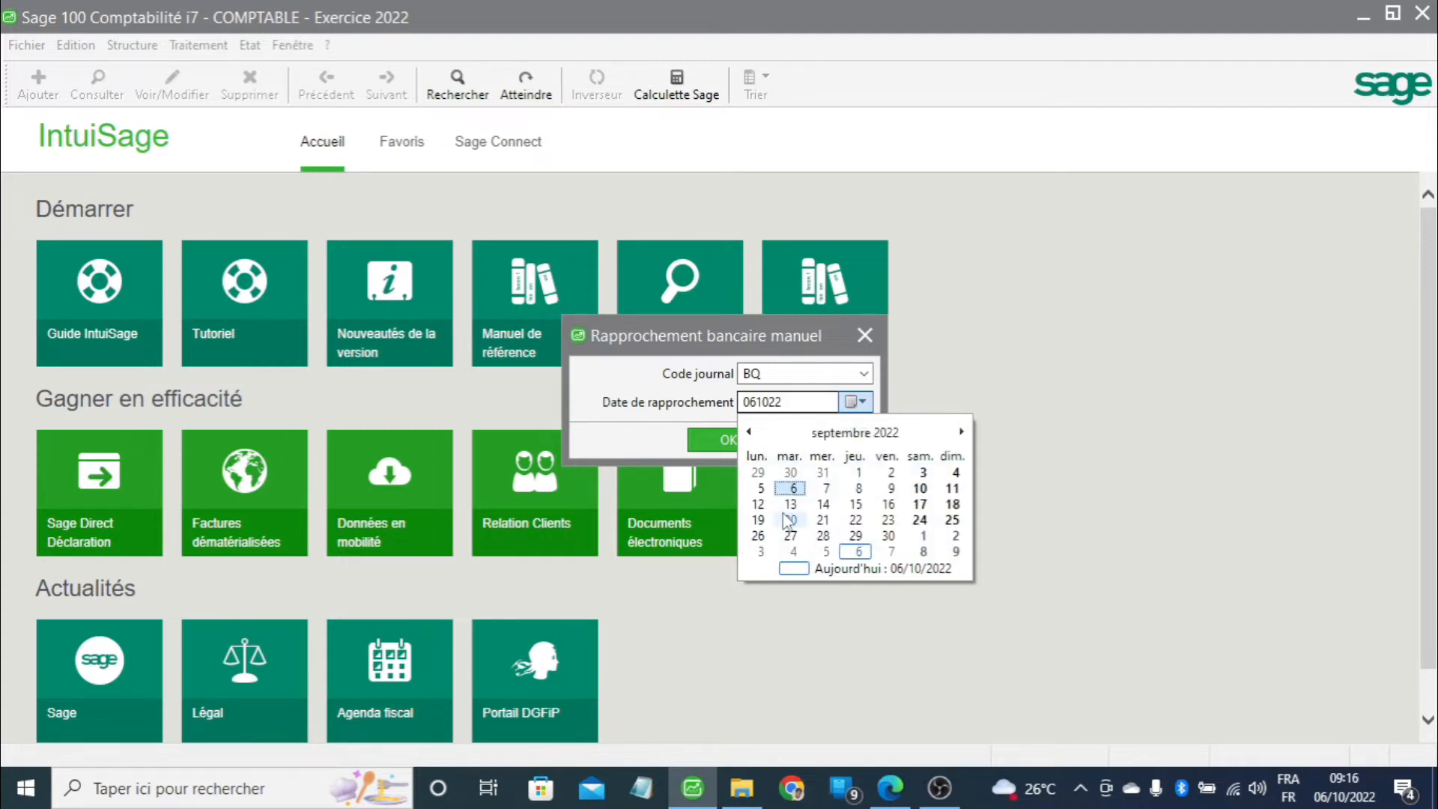
{"action": "left_click", "coordinate": [888, 538]}
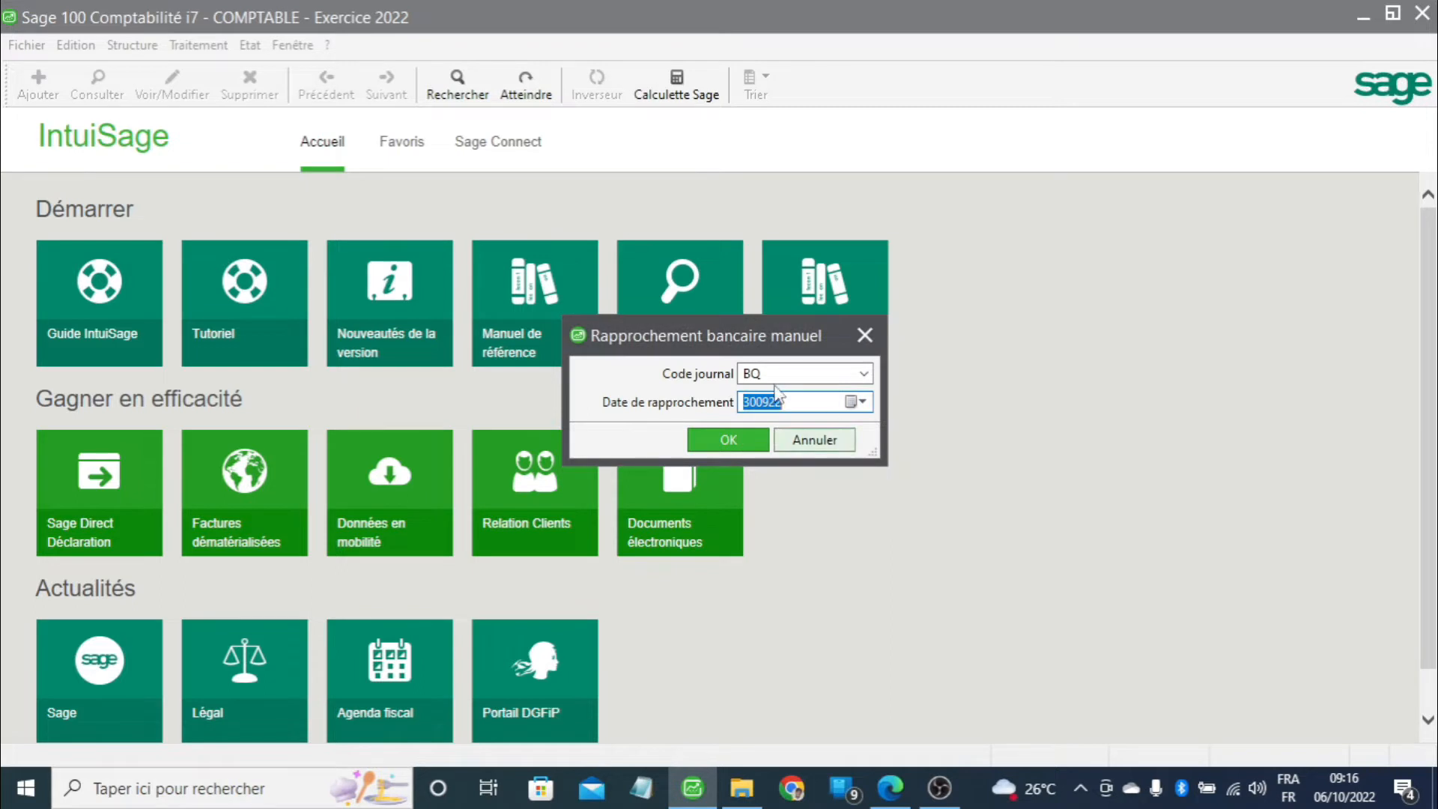
{"action": "left_click", "coordinate": [728, 440]}
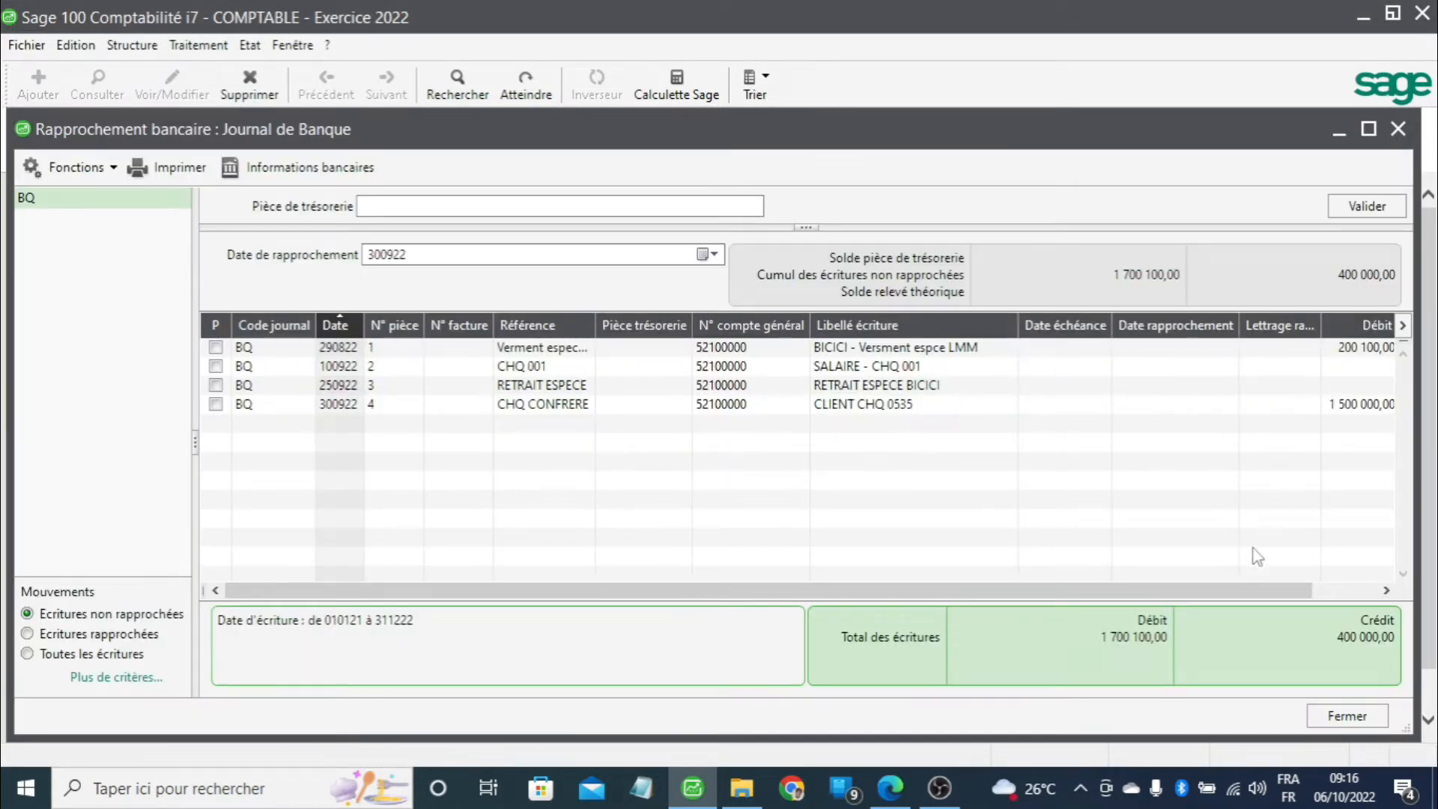
- Narrow the reconciliation date and lettering columns so the debit and credit columns fit, and display the bank information
{"action": "left_click_drag", "start_coordinate": [1322, 326], "coordinate": [1218, 329]}
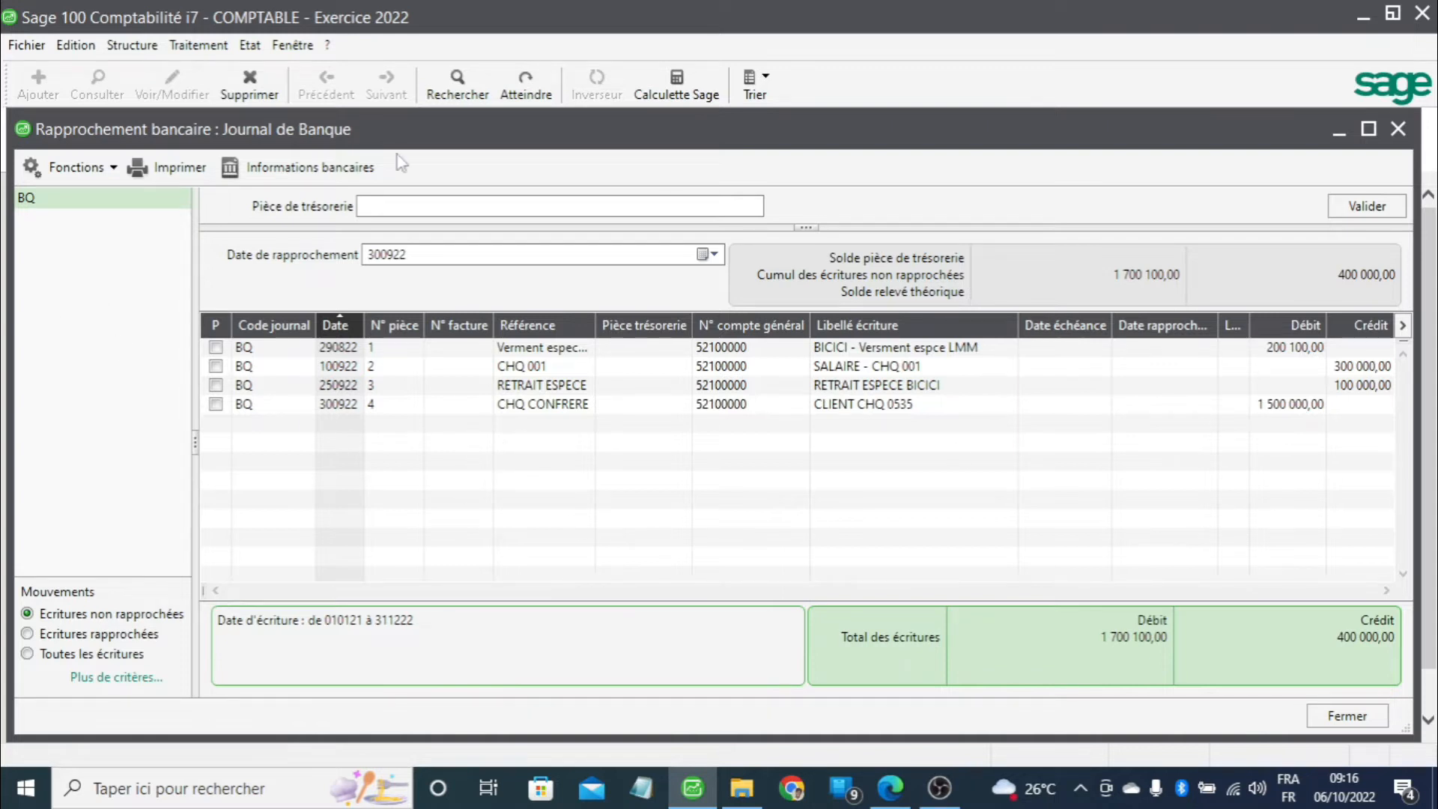
{"action": "left_click", "coordinate": [109, 171]}
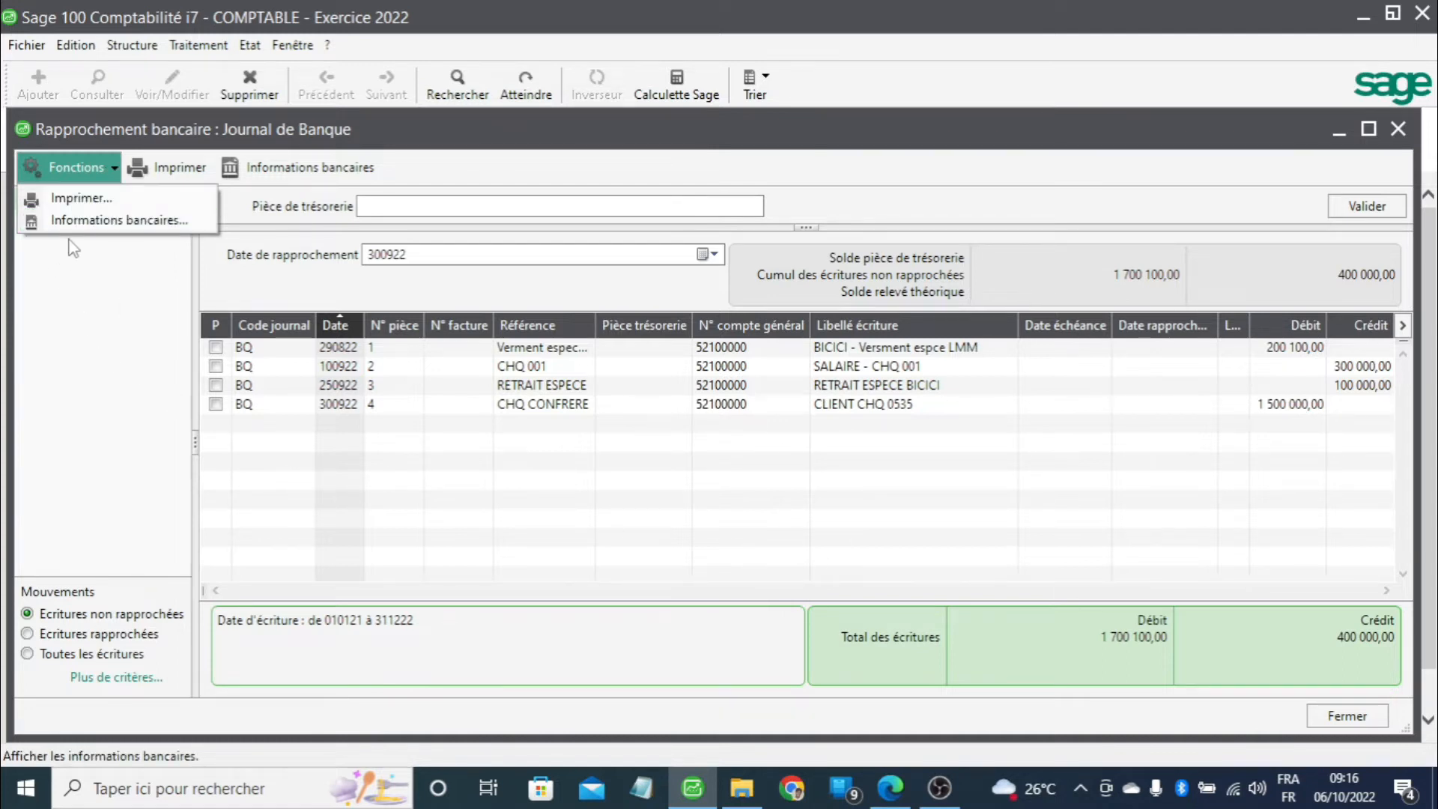
{"action": "left_click", "coordinate": [72, 340]}
{"action": "left_click", "coordinate": [302, 171]}
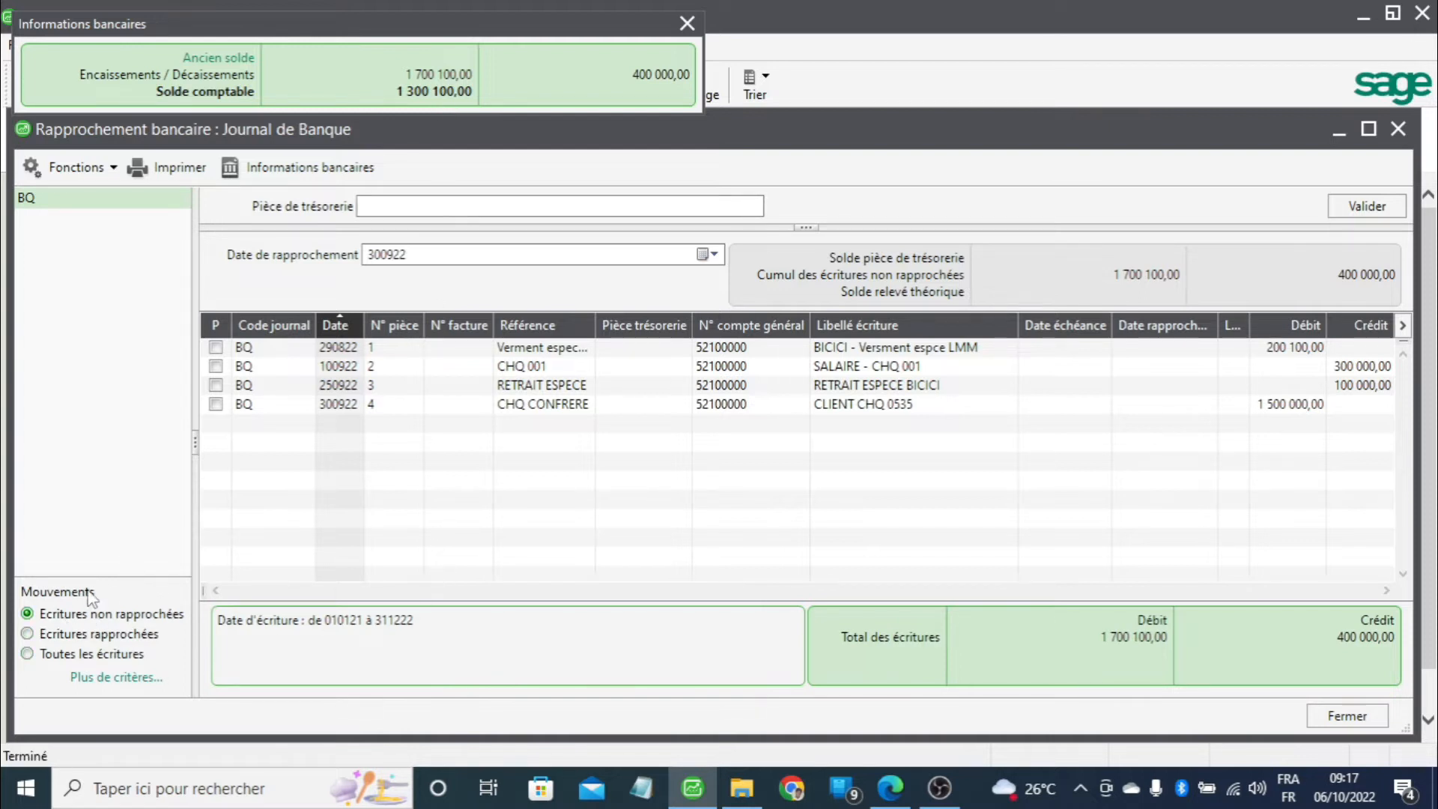
- Restrict the reconciliation entries to dates from 010122 to 311222 and list only the unreconciled entries
{"action": "left_click", "coordinate": [187, 637]}
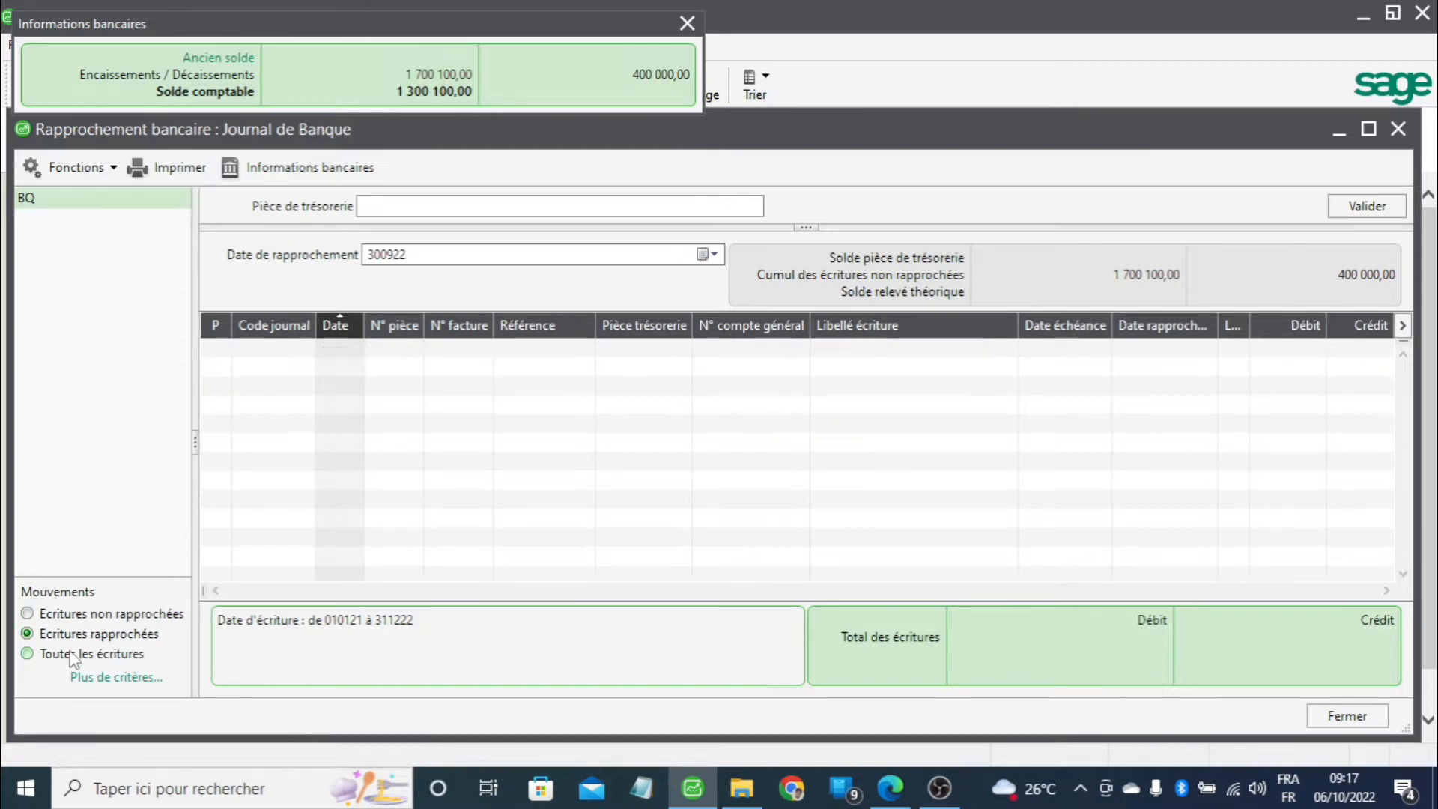
{"action": "left_click", "coordinate": [140, 678]}
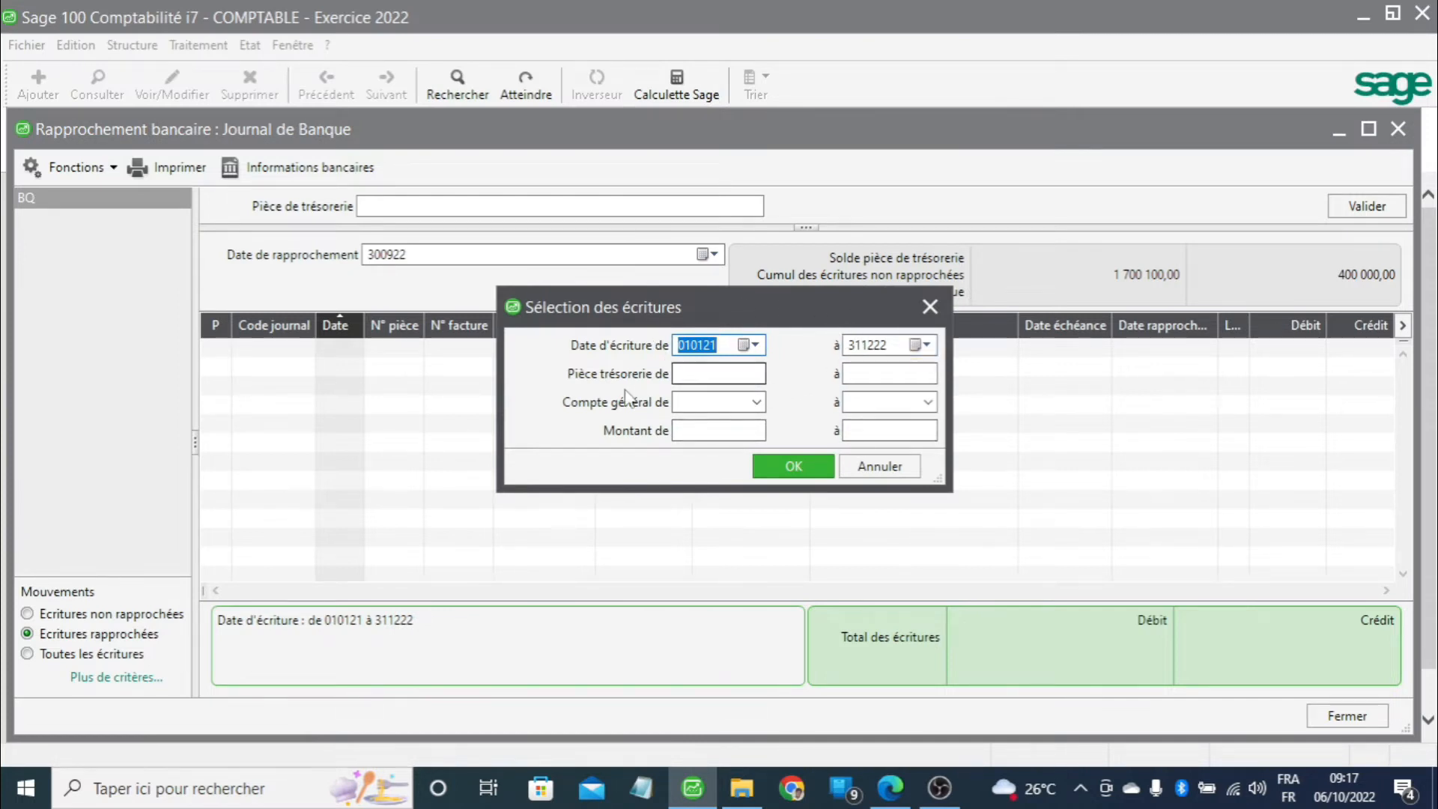
{"action": "left_click", "coordinate": [753, 345]}
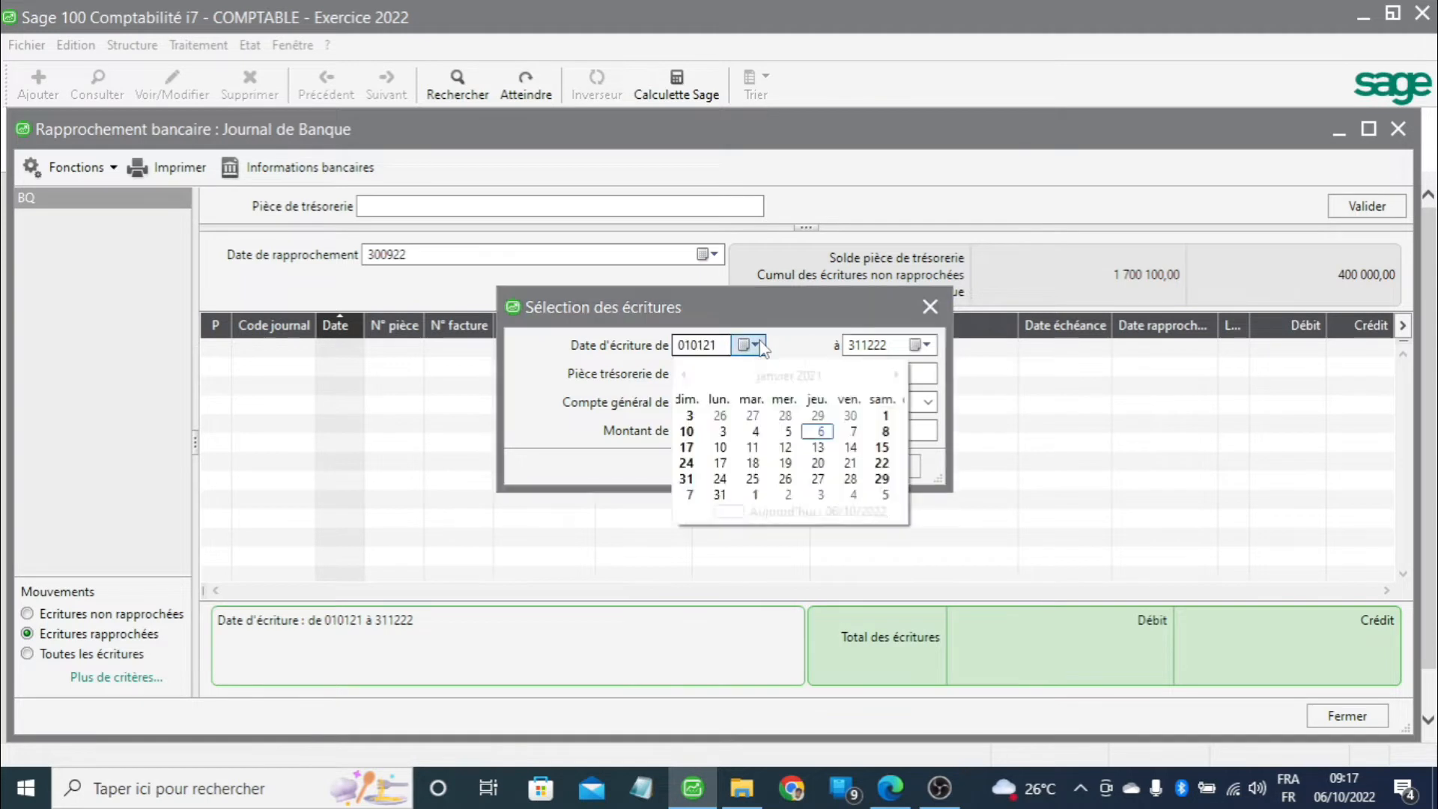
{"action": "left_click", "coordinate": [791, 375]}
{"action": "left_click", "coordinate": [792, 375]}
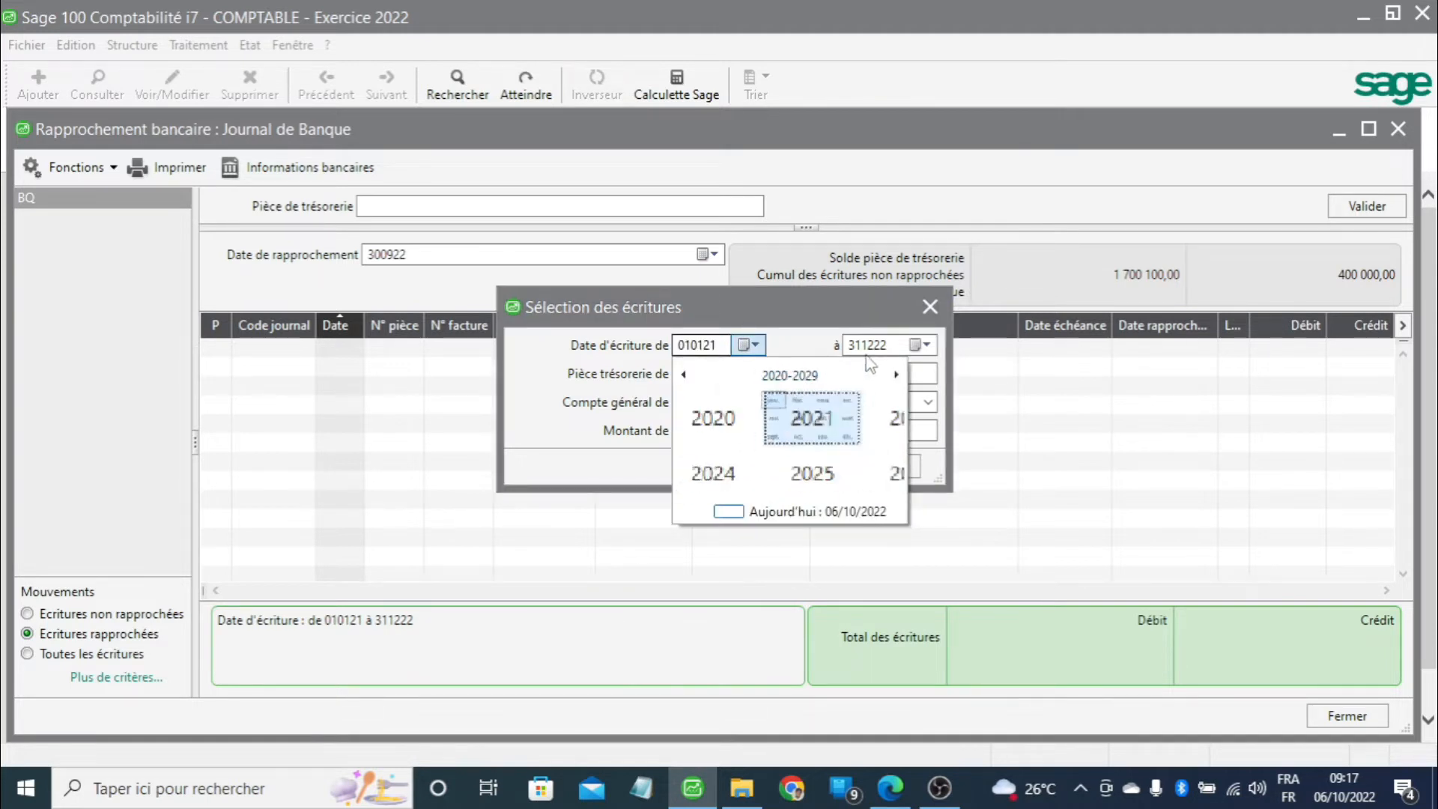
{"action": "left_click", "coordinate": [872, 409]}
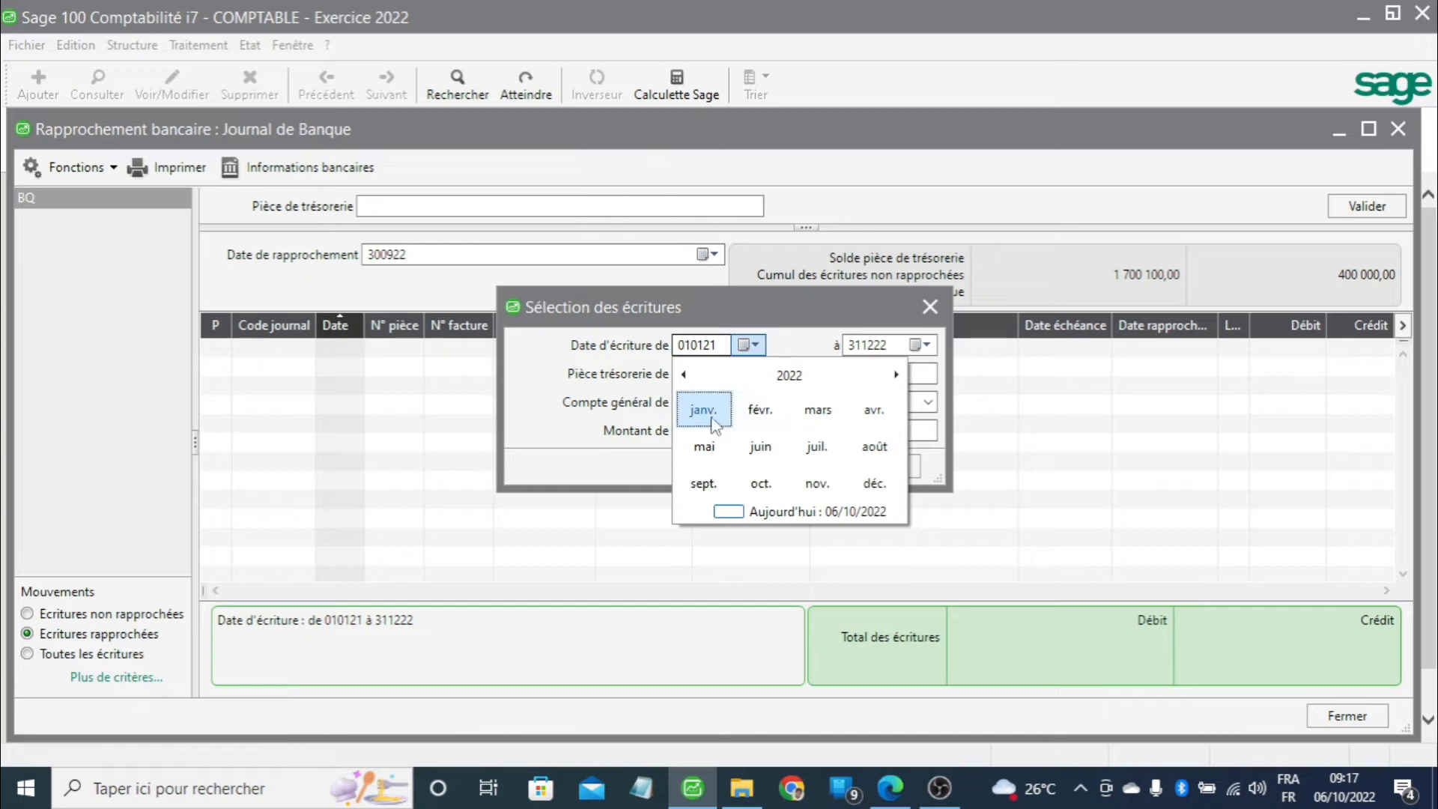
{"action": "left_click", "coordinate": [706, 414]}
{"action": "left_click", "coordinate": [856, 415]}
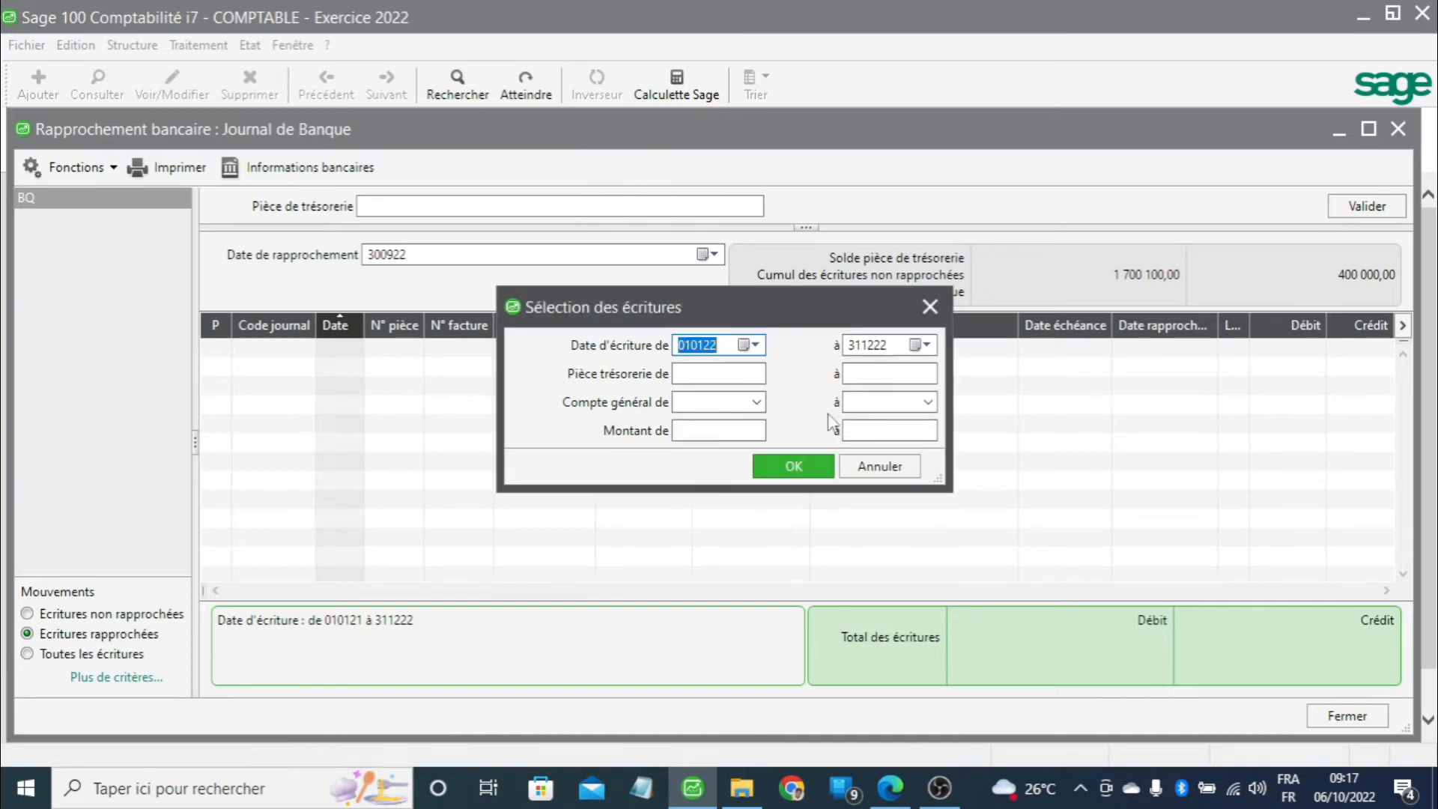
{"action": "left_click", "coordinate": [781, 473]}
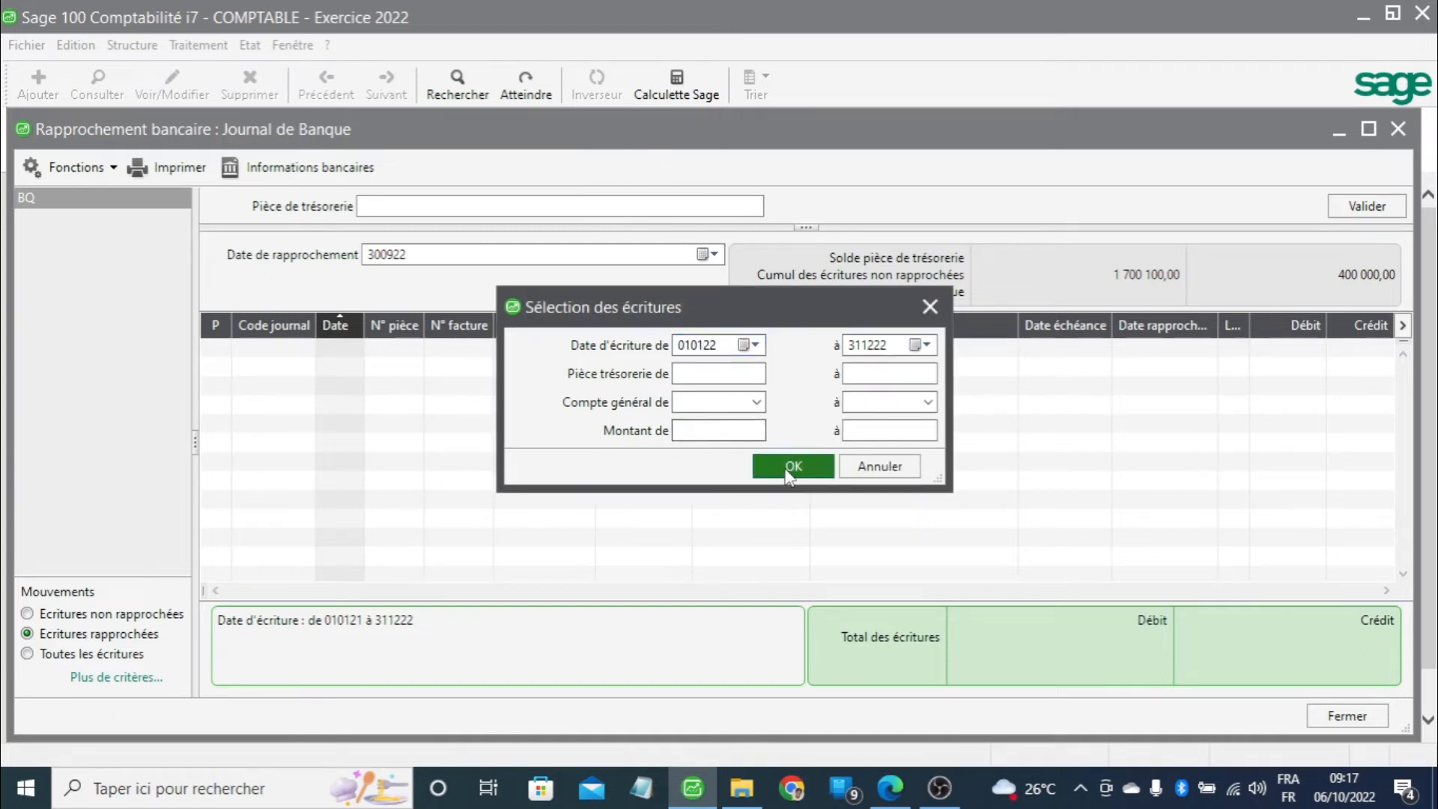
{"action": "left_click", "coordinate": [122, 616]}
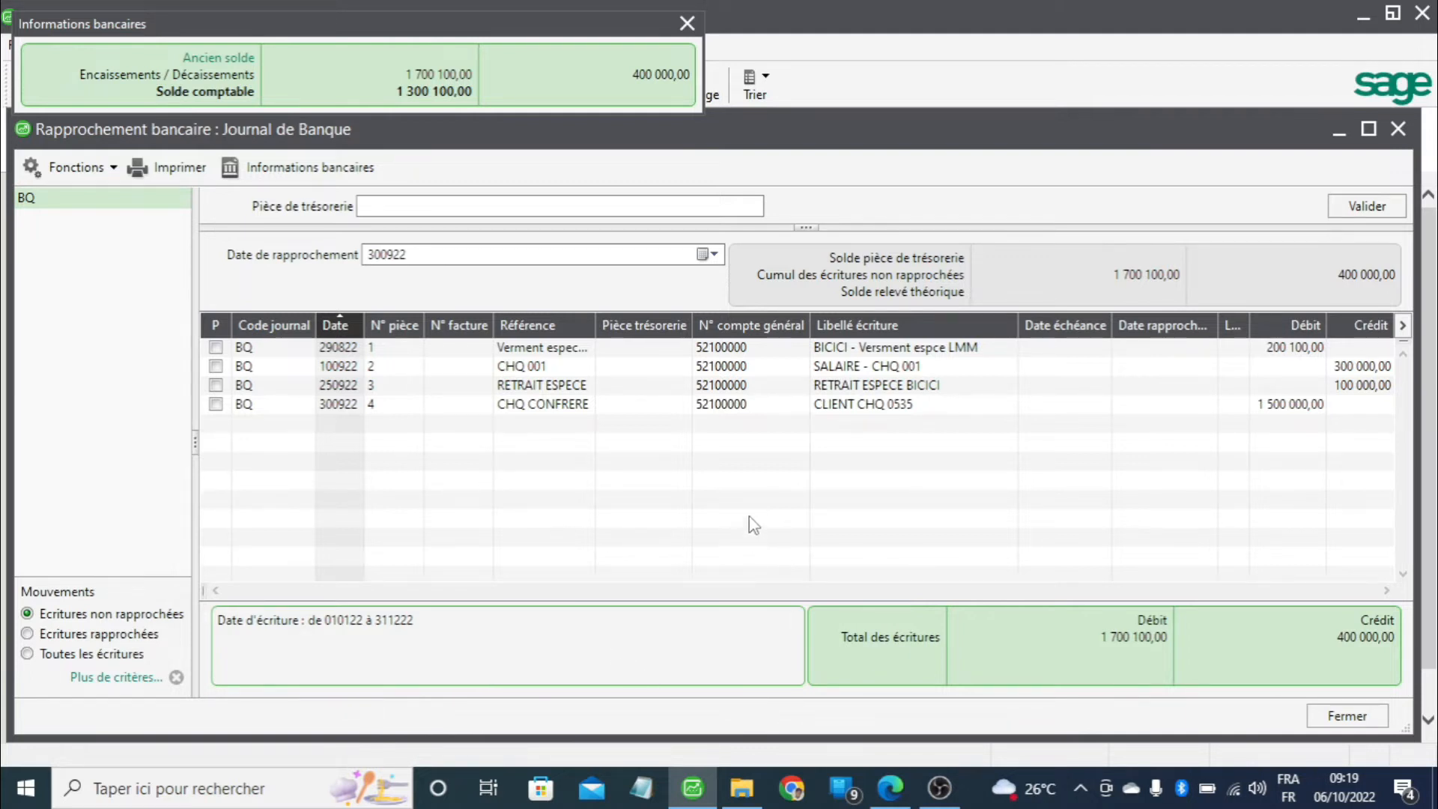
- Check the operations on the bank statement PDF in Edge, return to Sage, and widen the Référence column
{"action": "left_click", "coordinate": [890, 788]}
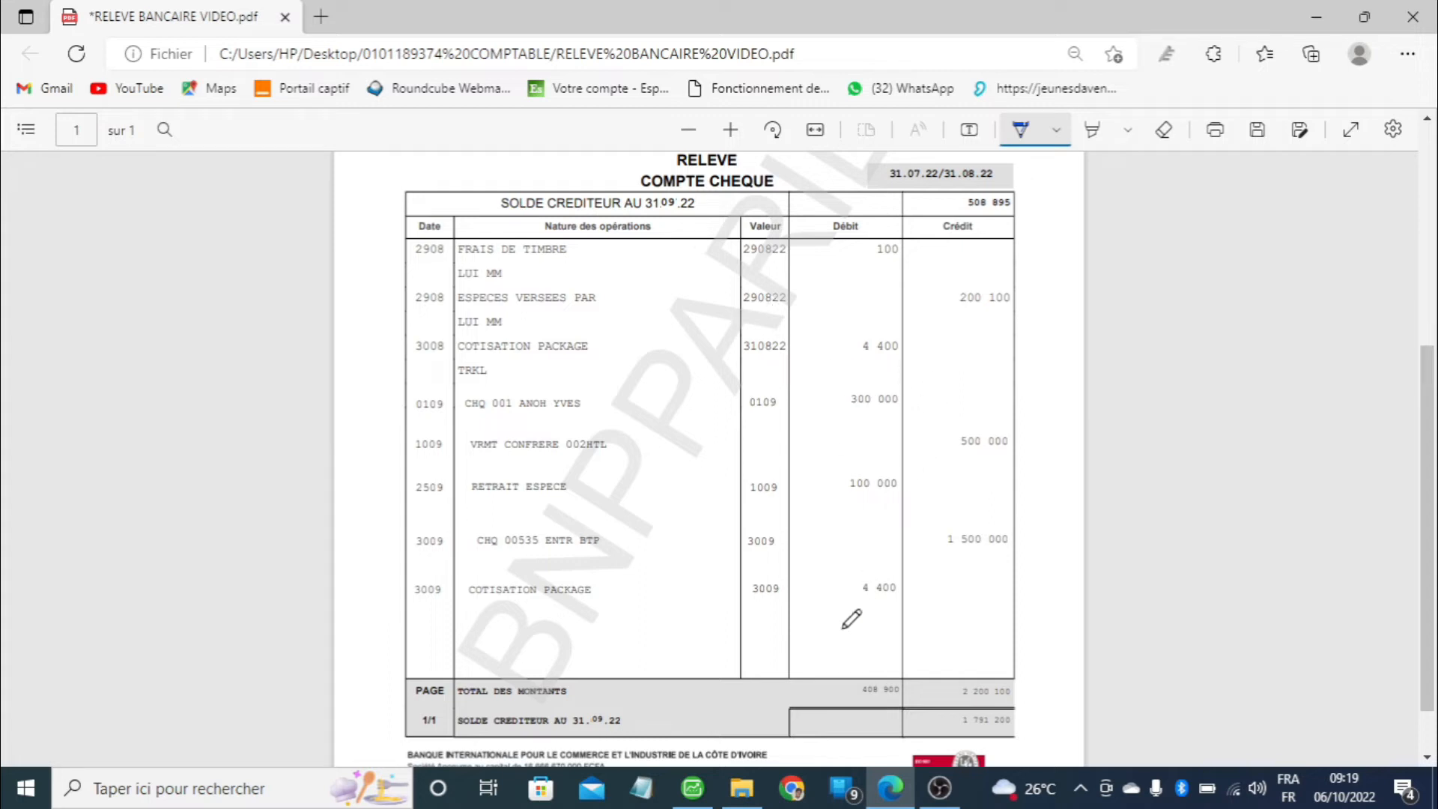
{"action": "left_click", "coordinate": [693, 788]}
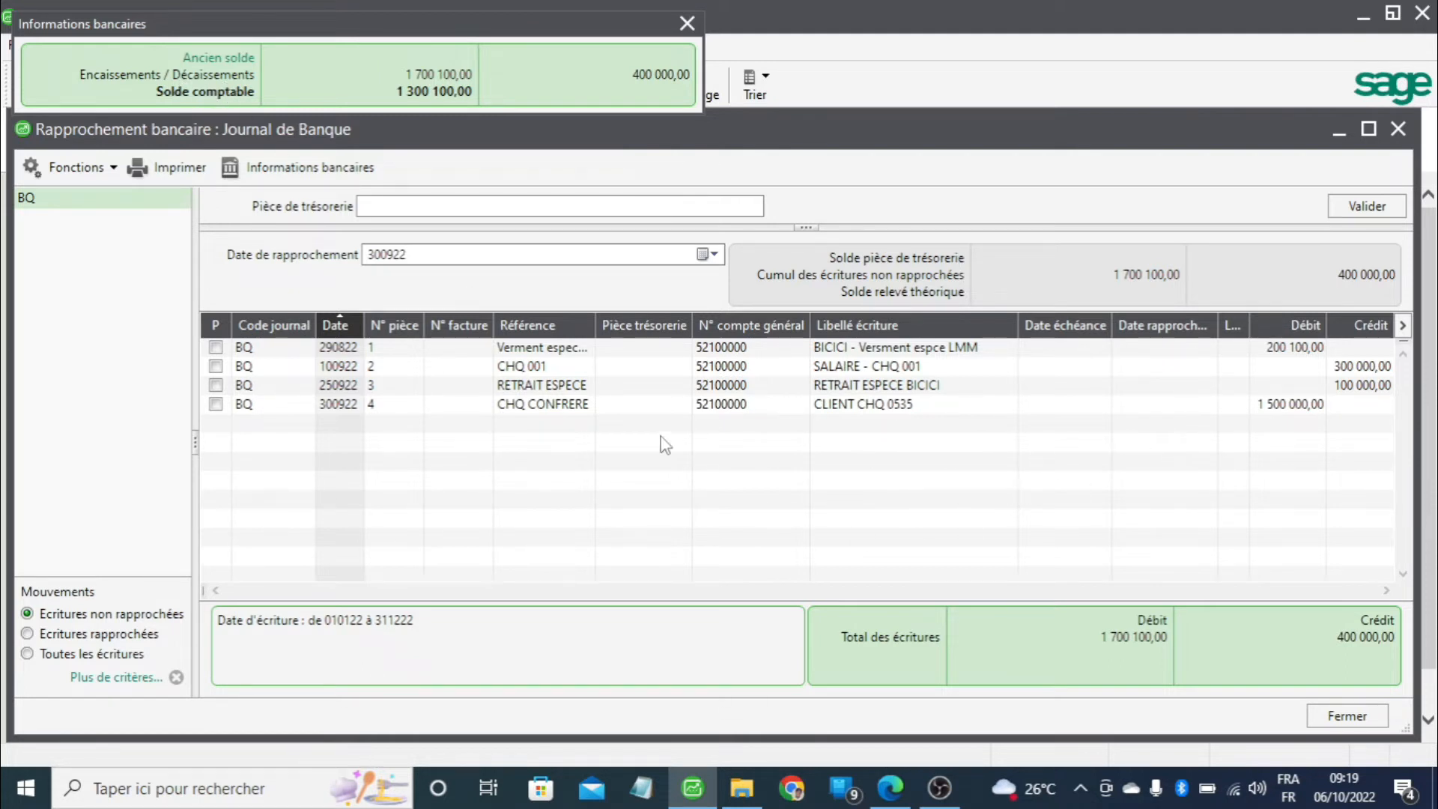
{"action": "left_click_drag", "start_coordinate": [595, 326], "coordinate": [619, 328]}
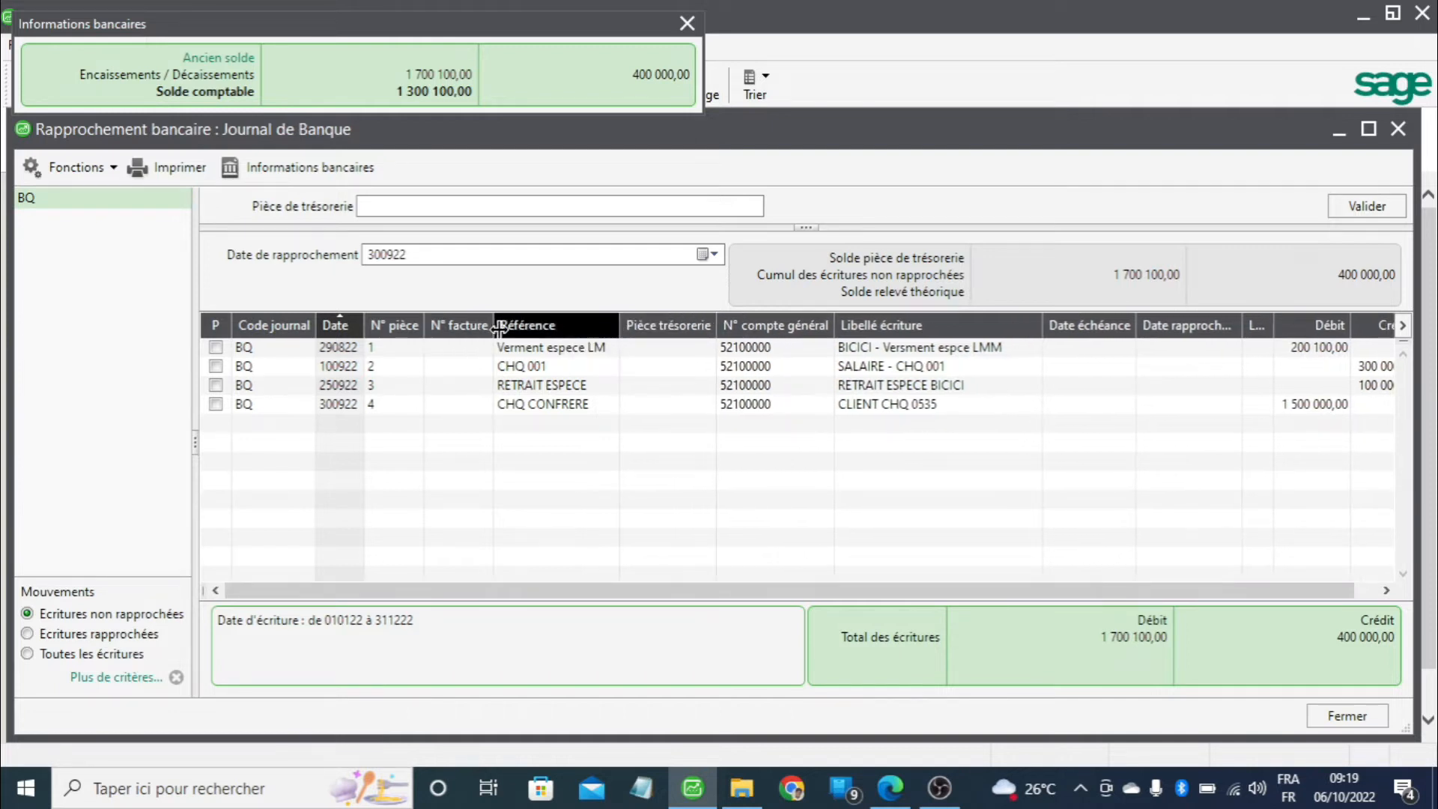
- Narrow the N° facture column, draw a tick beside the 200 100 cash deposit on the Edge bank statement PDF, and return to Sage
{"action": "left_click_drag", "start_coordinate": [493, 326], "coordinate": [470, 326]}
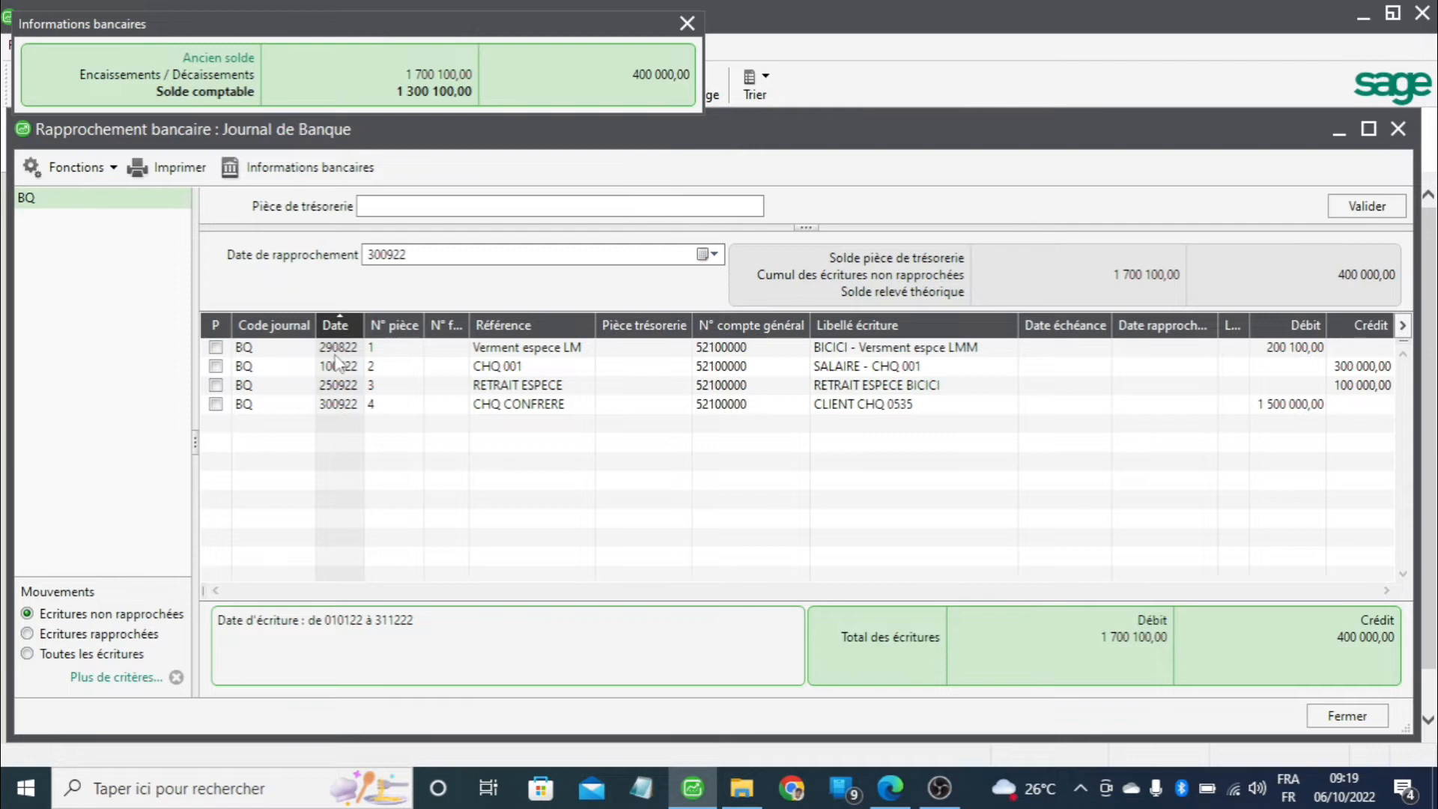
{"action": "left_click", "coordinate": [1286, 351]}
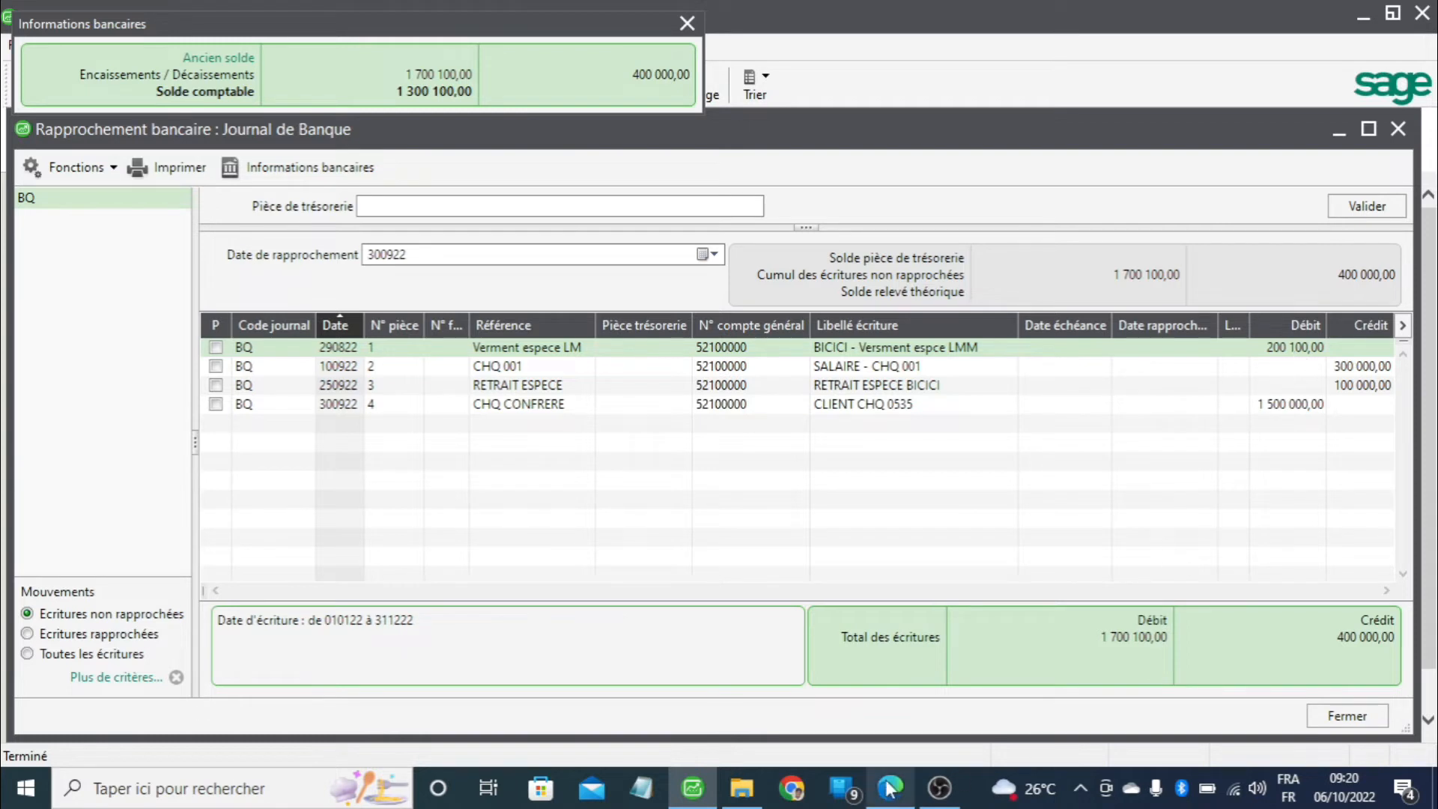
{"action": "left_click", "coordinate": [908, 714]}
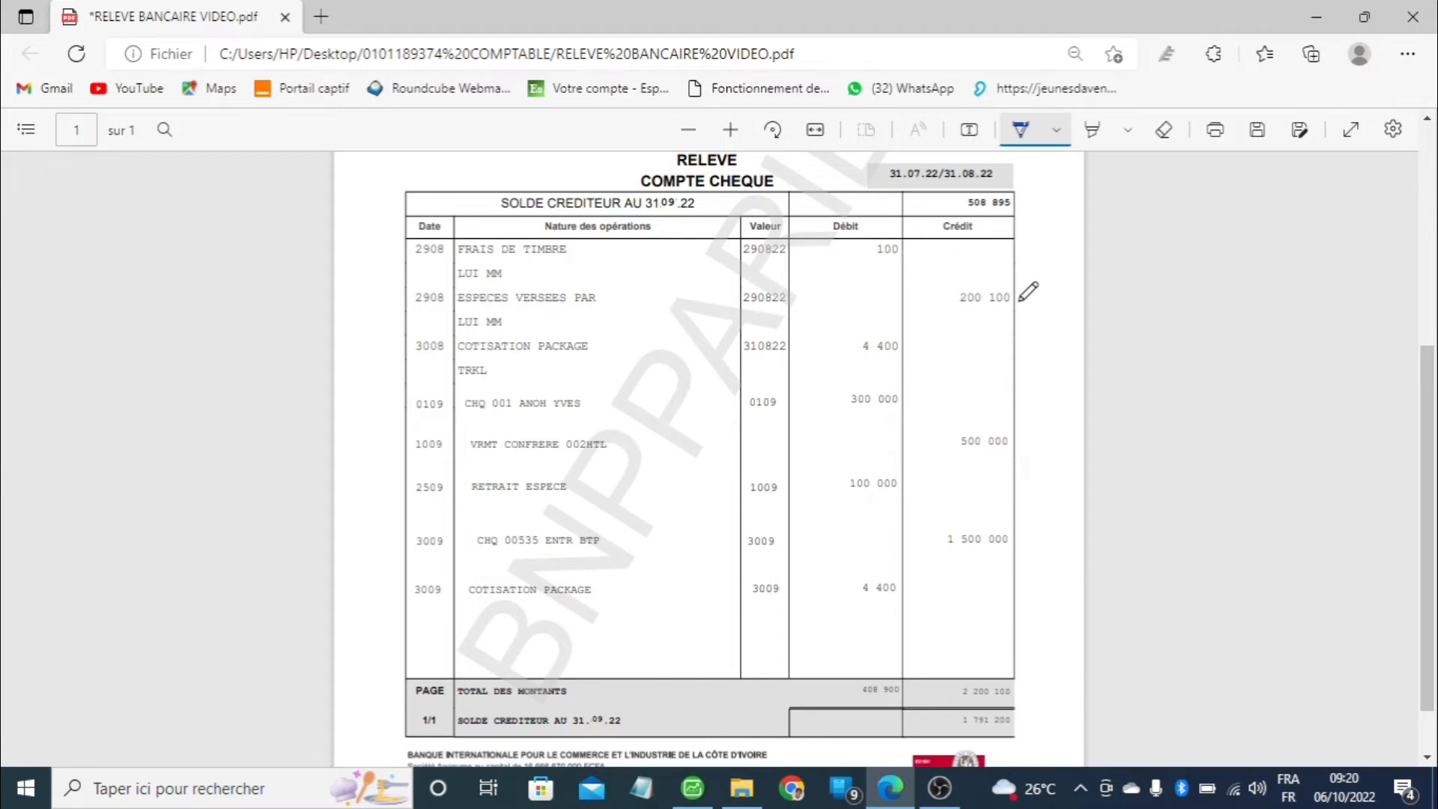
{"action": "left_click_drag", "start_coordinate": [1021, 296], "coordinate": [1049, 279]}
{"action": "left_click", "coordinate": [693, 788]}
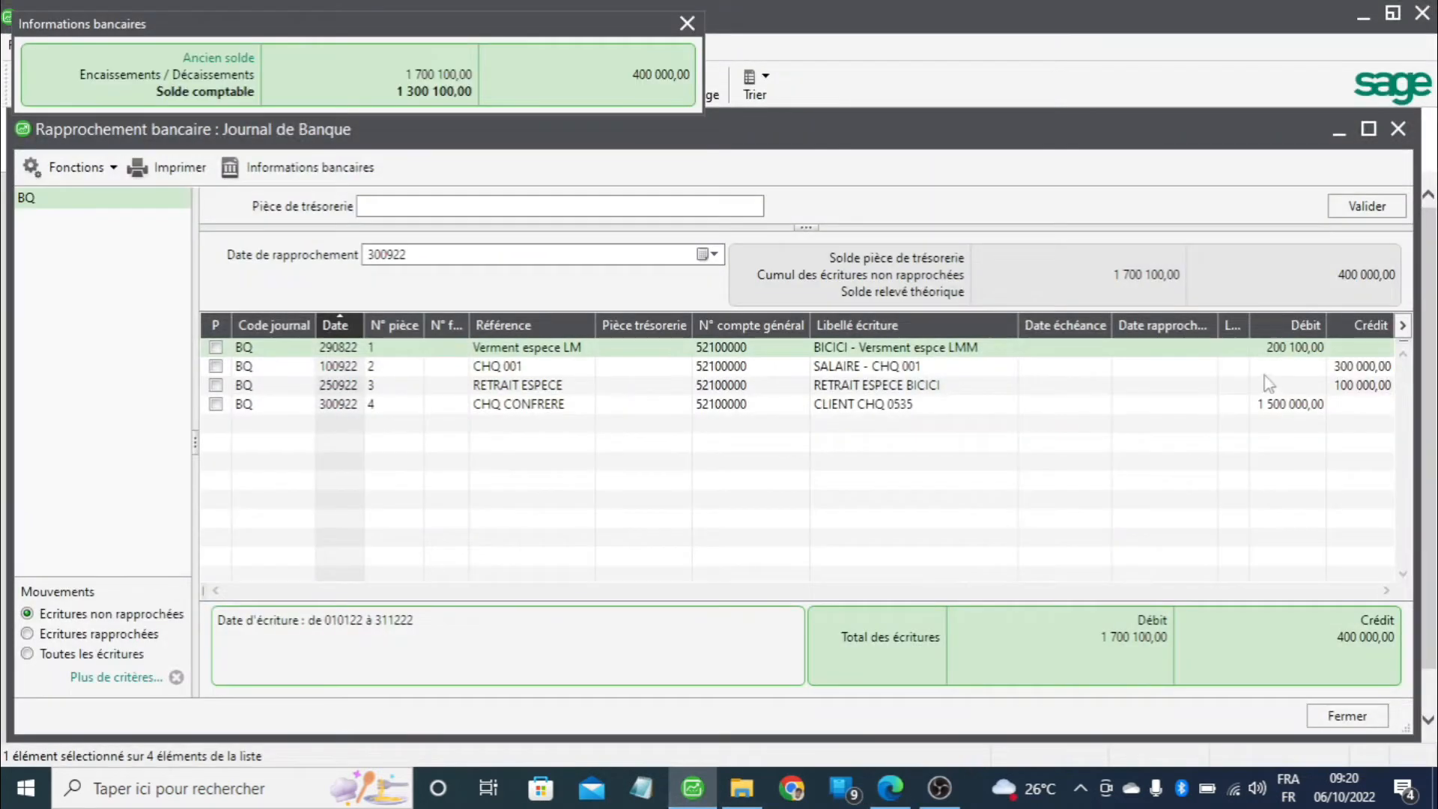
- Validate RB2022 as the treasury document and mark the 200 100,00 cash deposit entry of 290822 as reconciled
{"action": "left_click", "coordinate": [216, 348]}
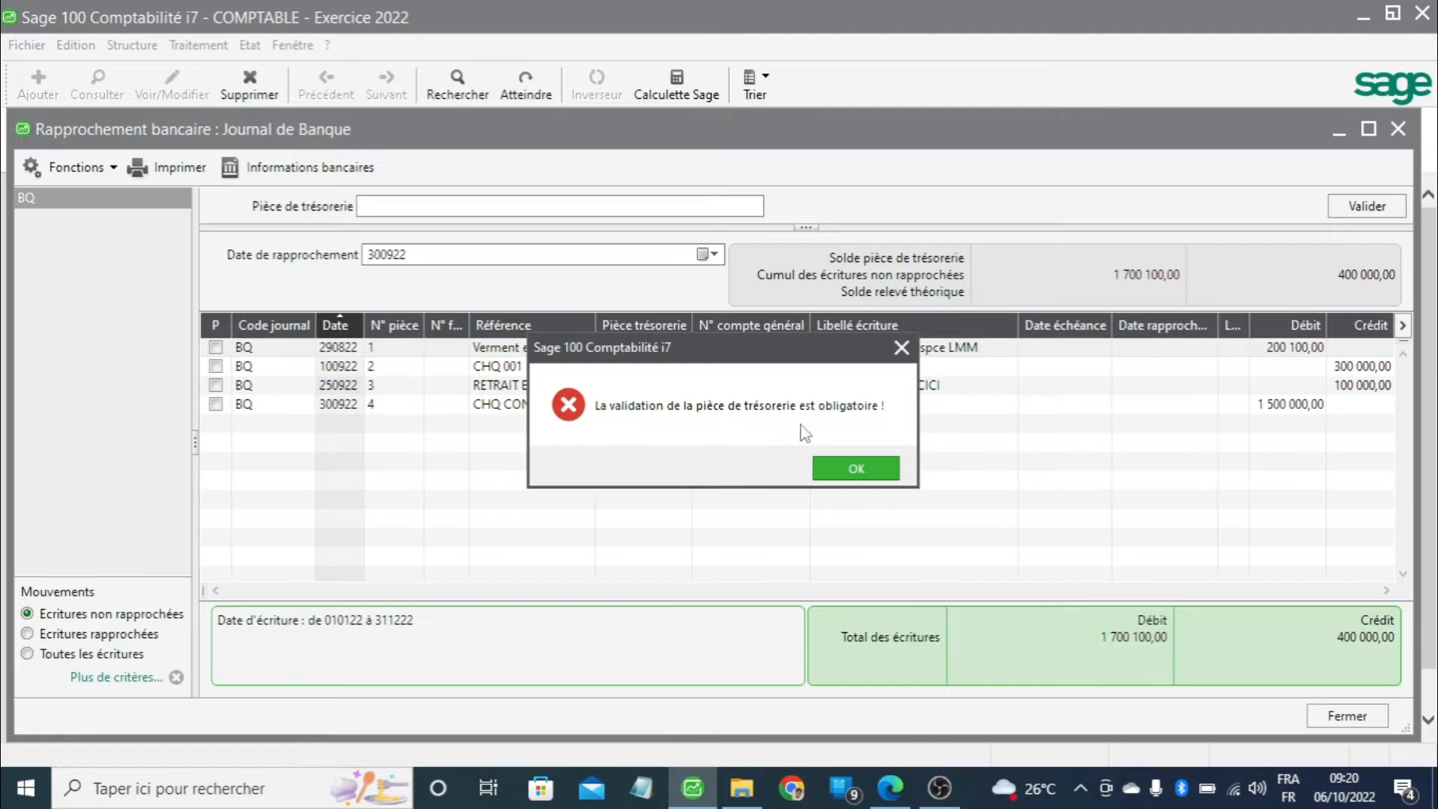
{"action": "left_click", "coordinate": [902, 349]}
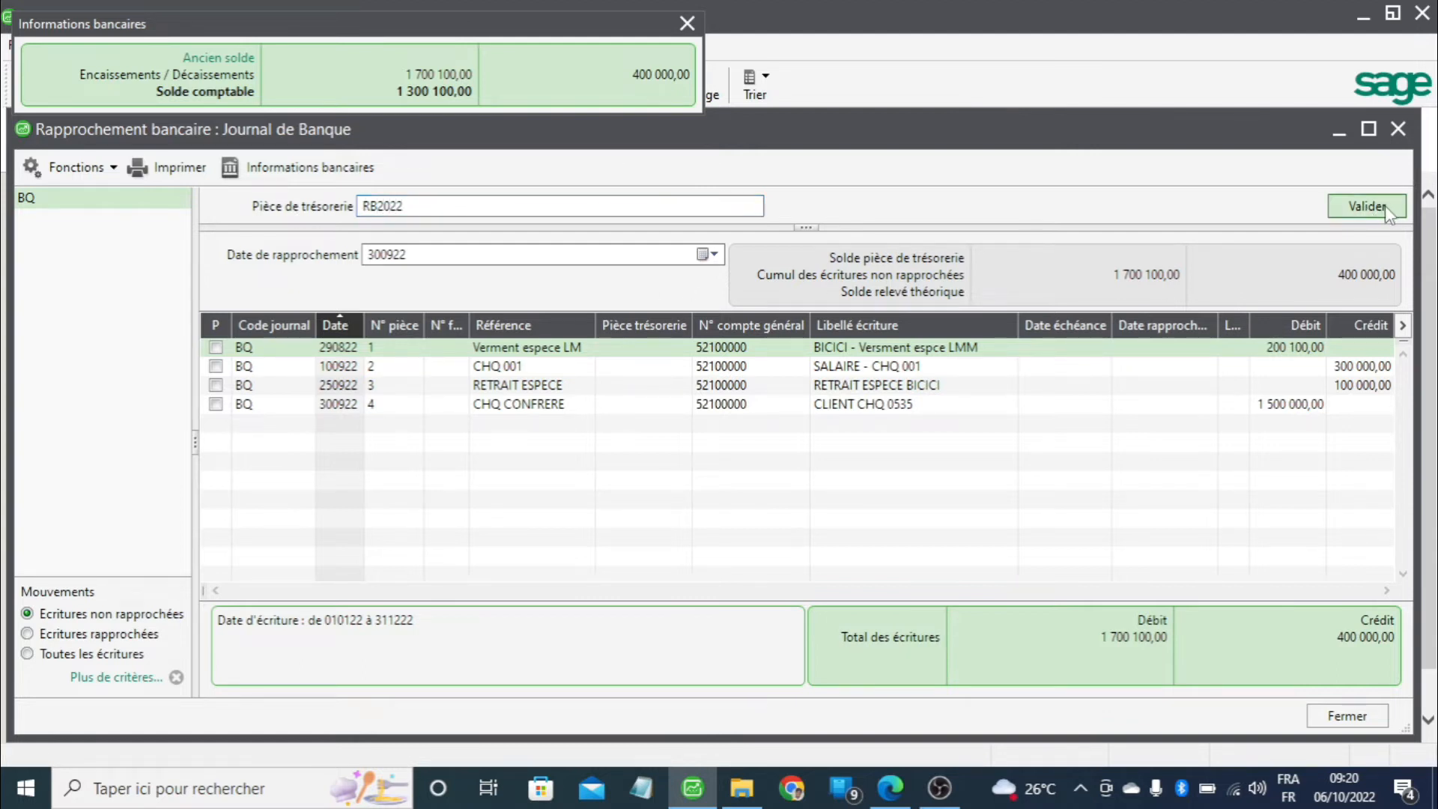
{"action": "left_click", "coordinate": [217, 347]}
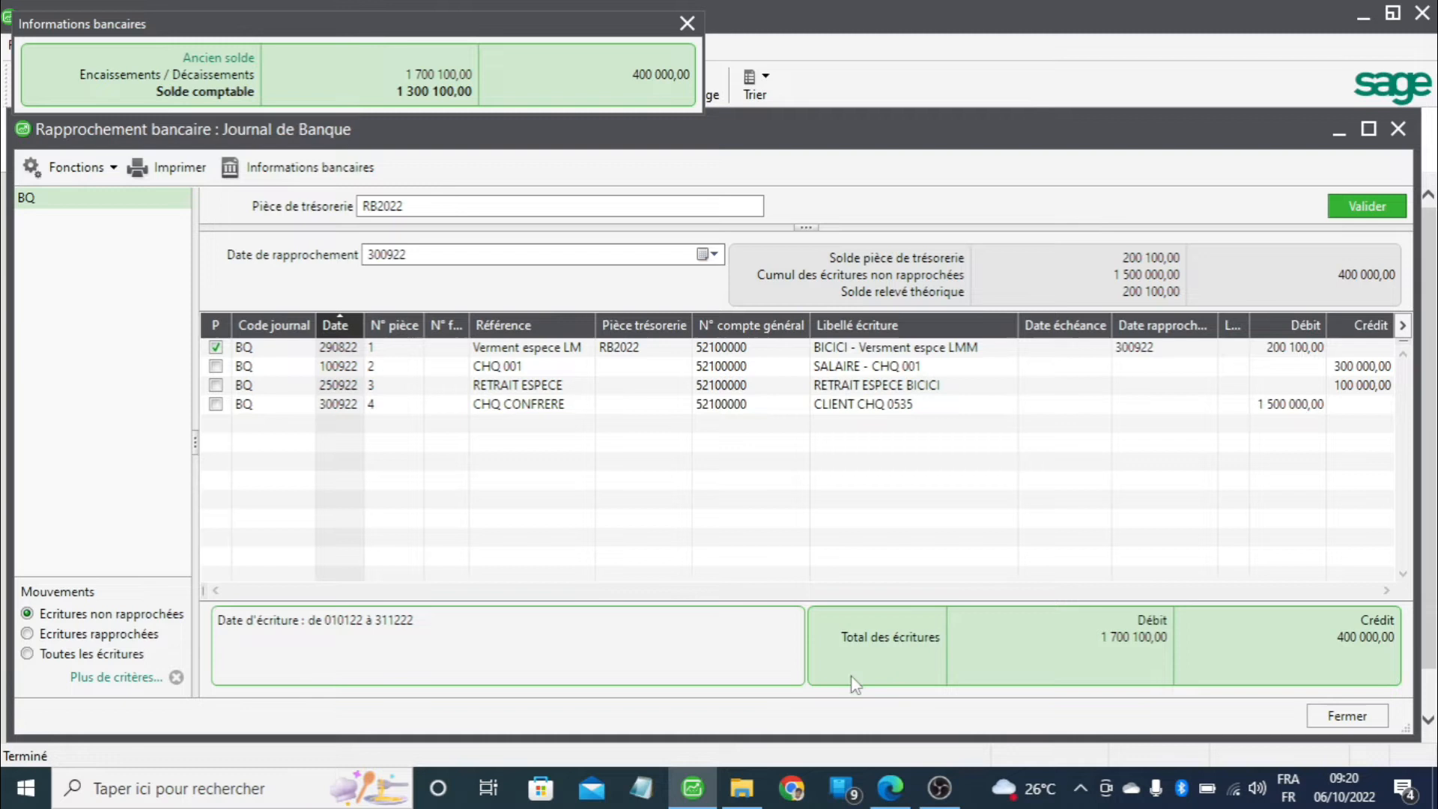
- Draw a tick beside the 300 000 CHQ 001 debit on the bank statement PDF in Edge, and return to Sage
{"action": "left_click", "coordinate": [1281, 367]}
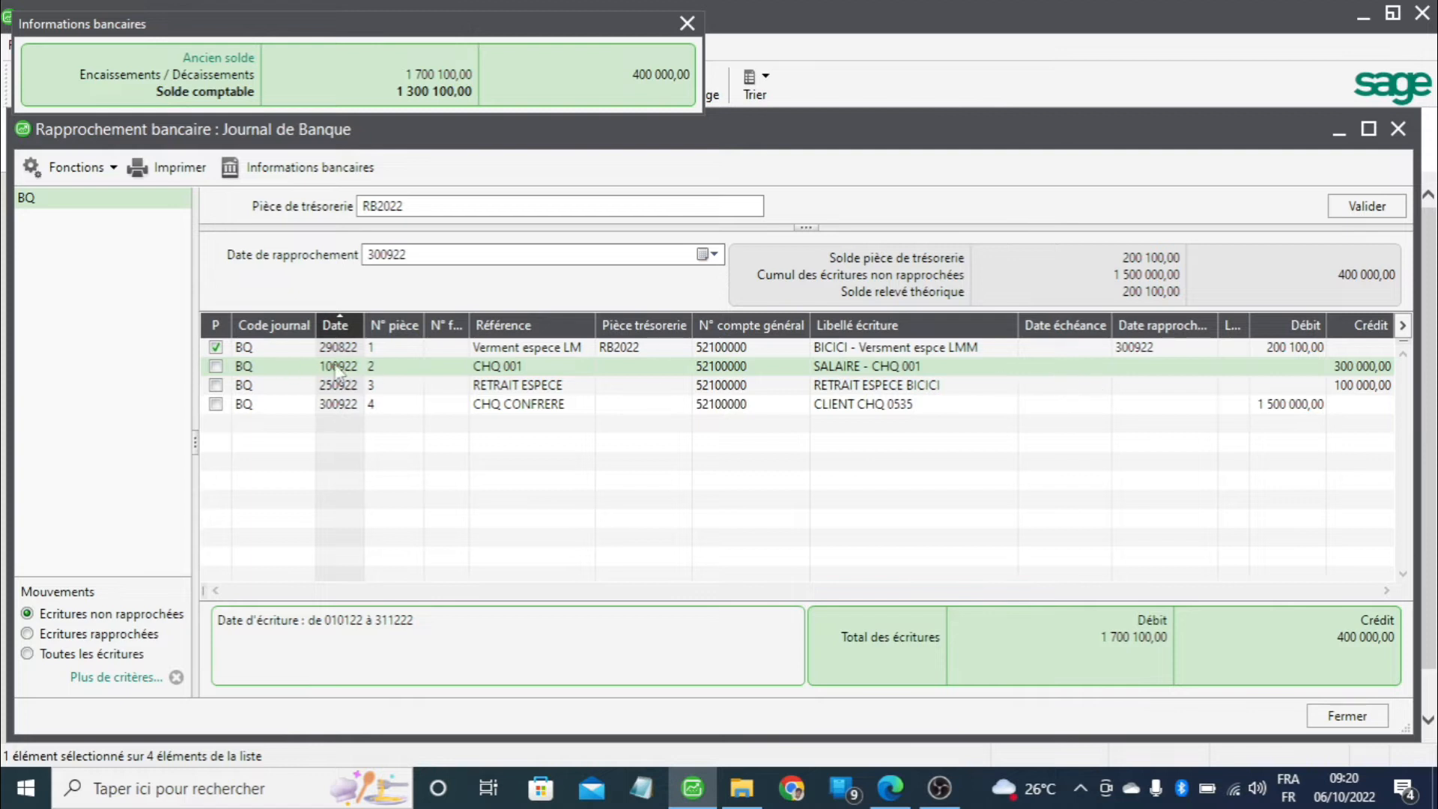
{"action": "left_click", "coordinate": [890, 788]}
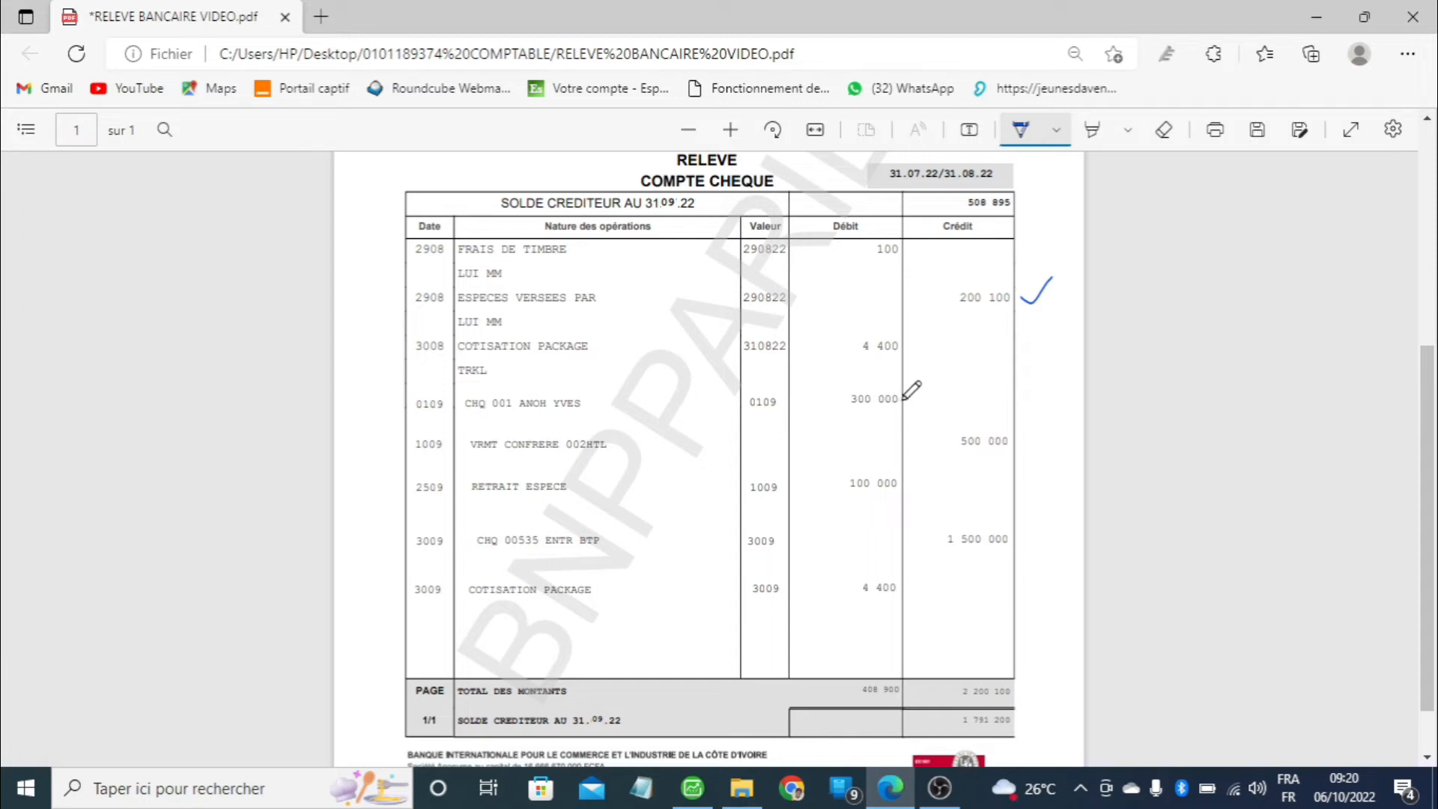
{"action": "left_click_drag", "start_coordinate": [904, 400], "coordinate": [930, 379]}
{"action": "left_click", "coordinate": [692, 788]}
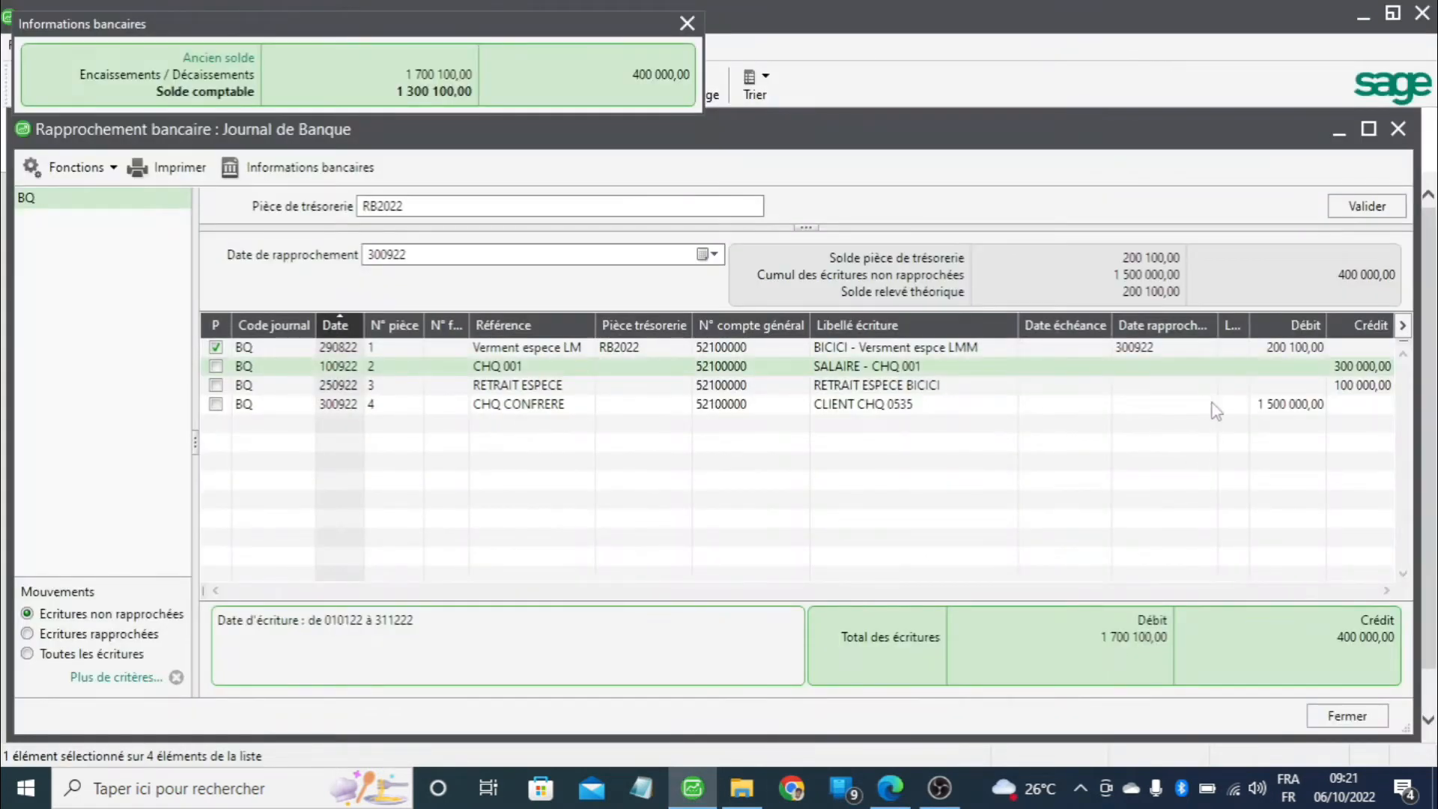
- Tick the 100 000 cash withdrawal on the Edge statement, and mark the CHQ 001 and RETRAIT ESPECE entries as reconciled in Sage
{"action": "left_click", "coordinate": [1213, 385]}
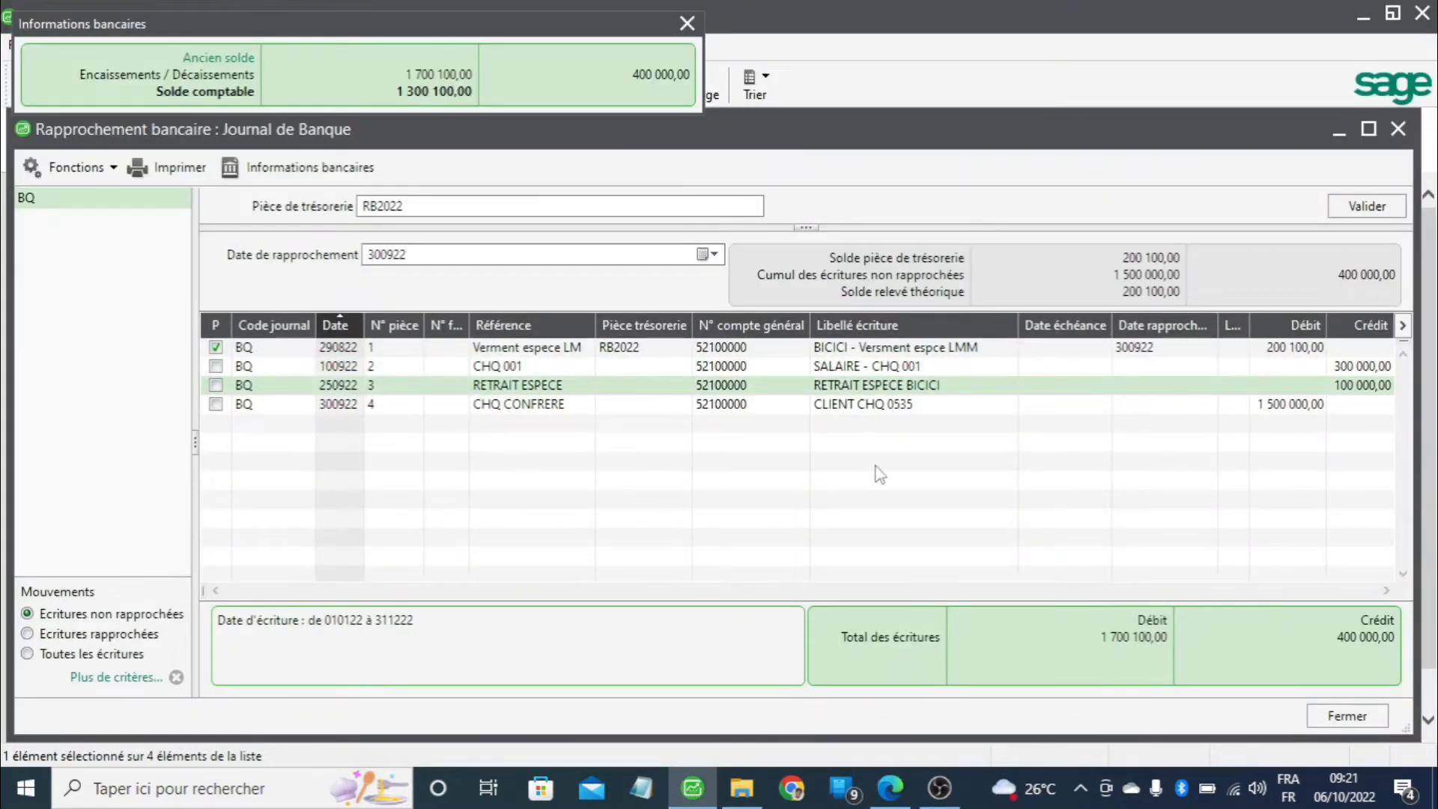
{"action": "left_click", "coordinate": [890, 788]}
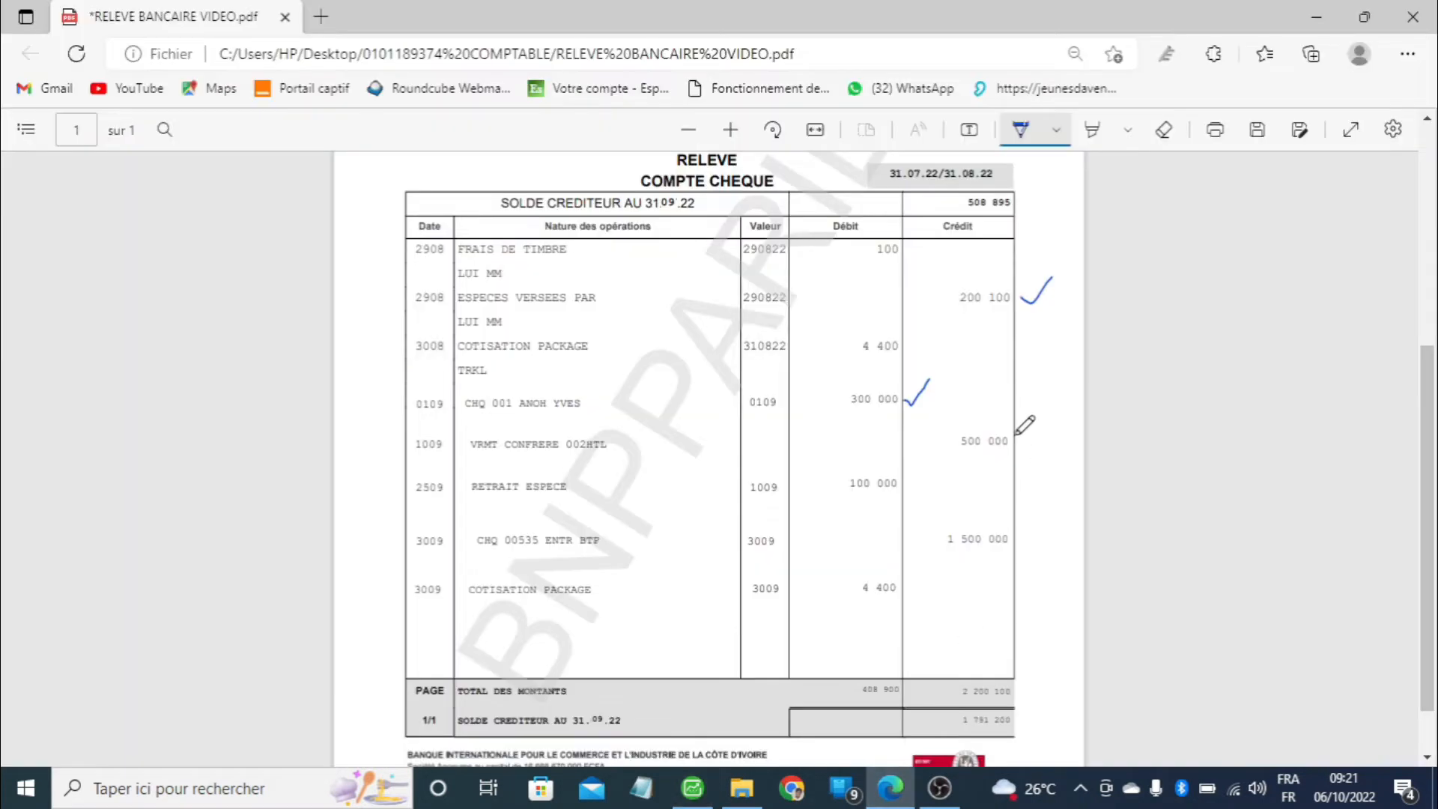
{"action": "left_click_drag", "start_coordinate": [904, 483], "coordinate": [920, 466]}
{"action": "left_click", "coordinate": [693, 788]}
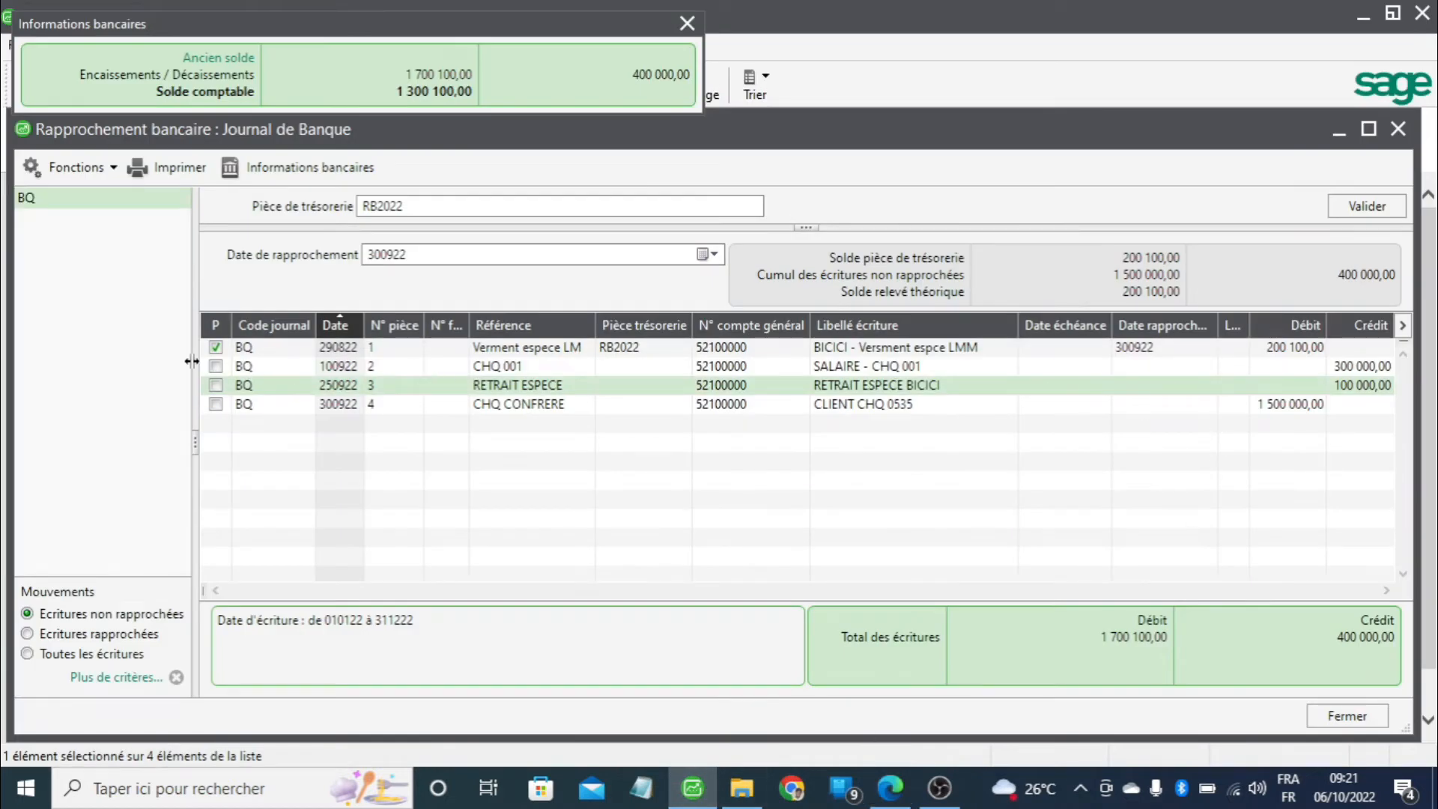
{"action": "left_click", "coordinate": [216, 367]}
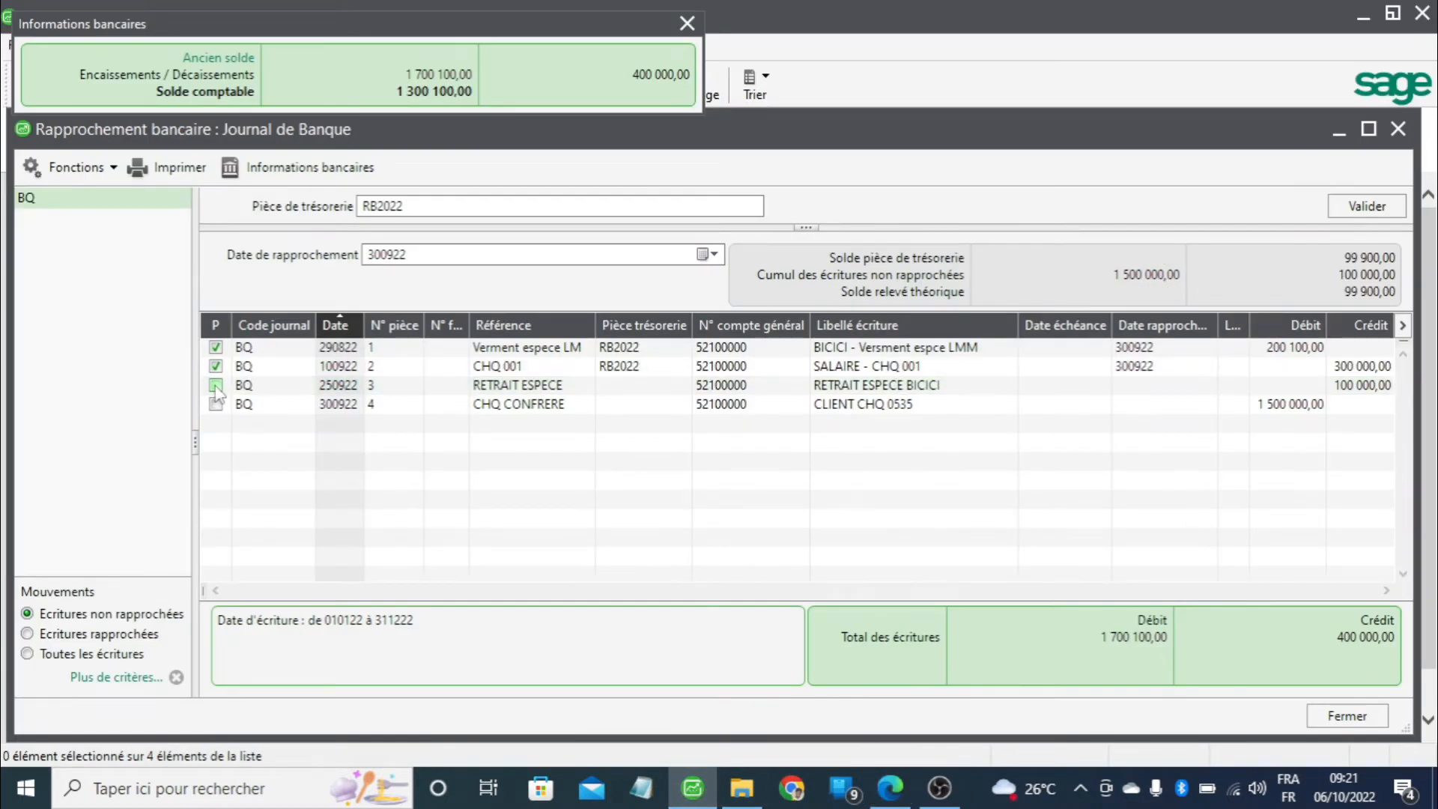
{"action": "left_click", "coordinate": [216, 385]}
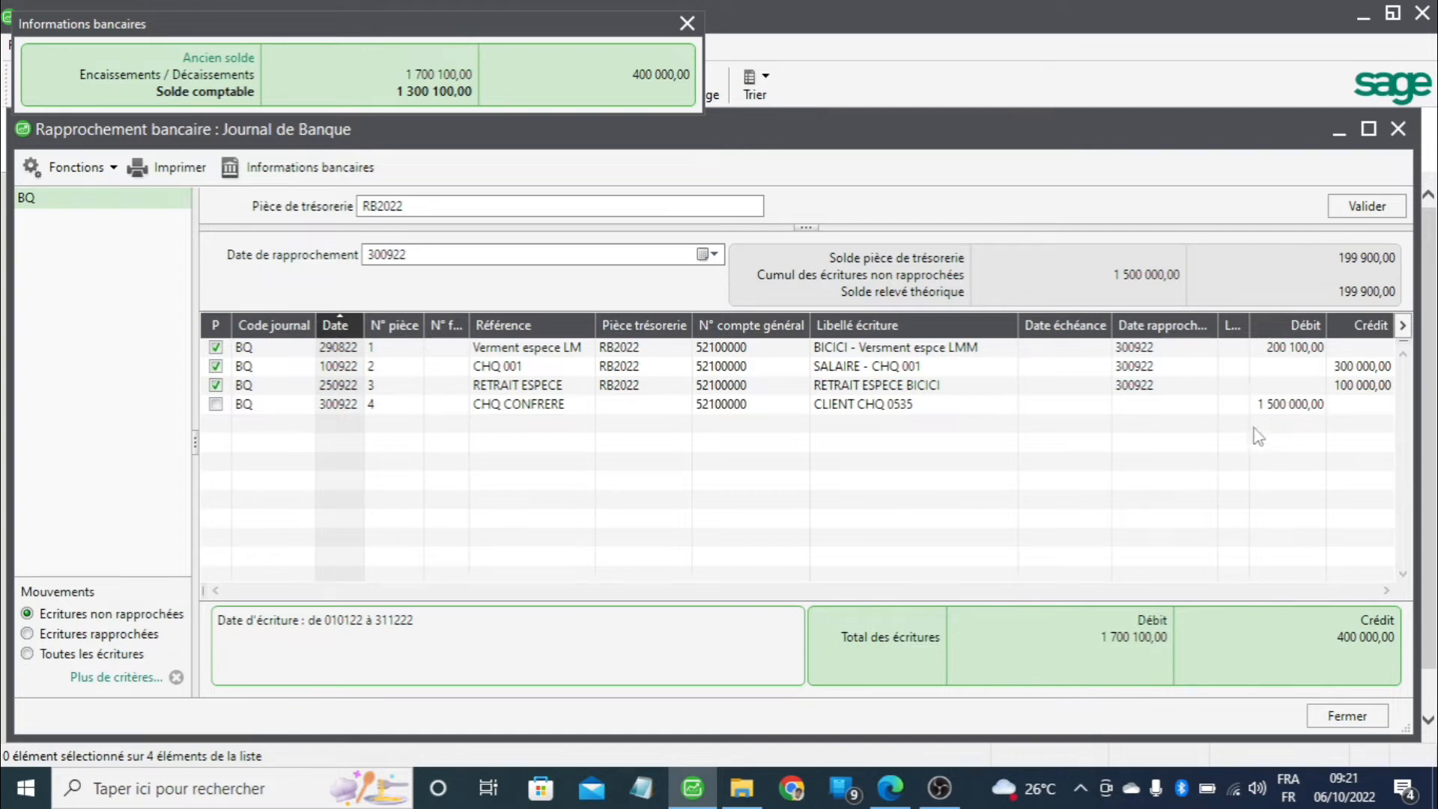
- Tick the 1 500 000 cheque credit on the Edge statement, and mark the CHQ CONFRERE entry as reconciled in Sage
{"action": "left_click", "coordinate": [891, 788]}
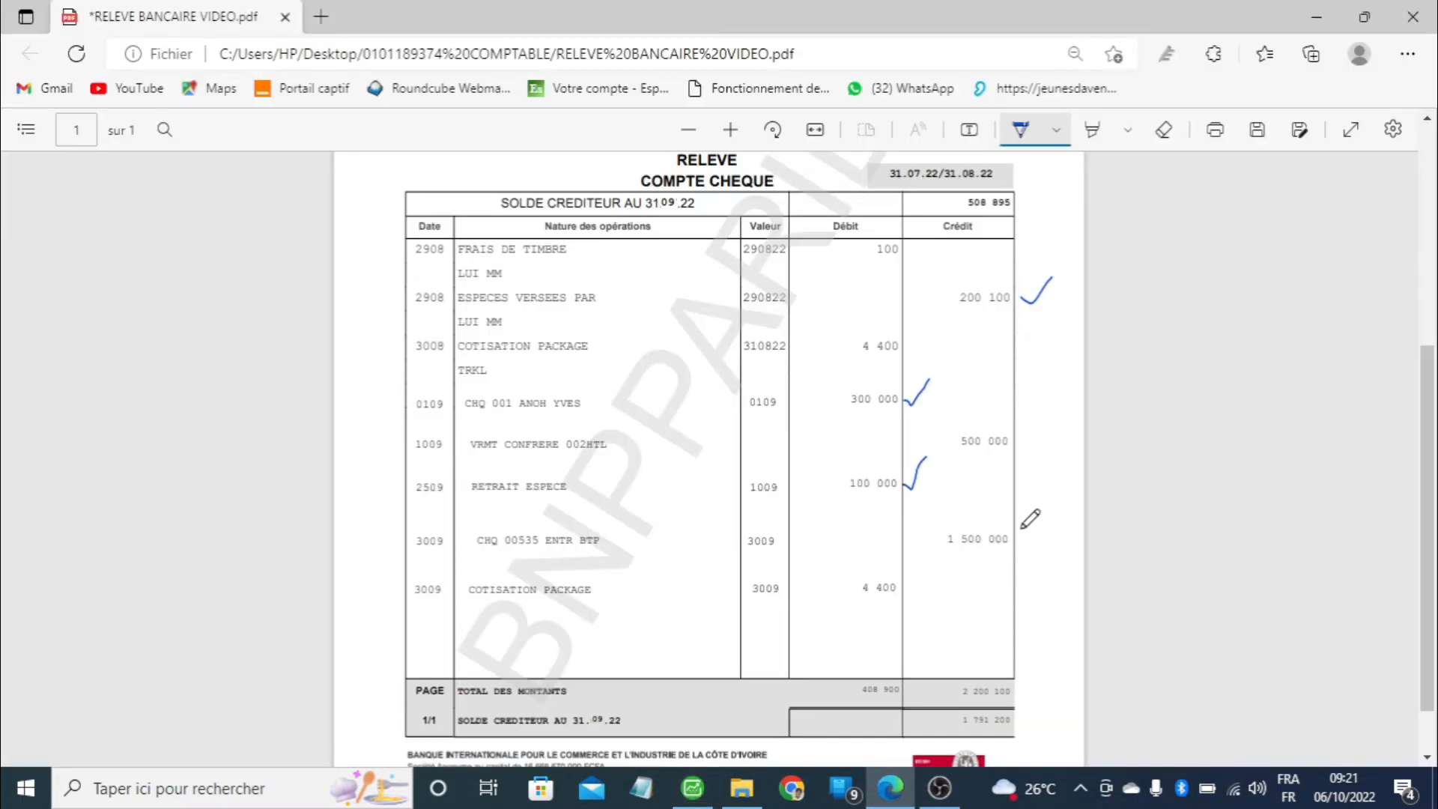
{"action": "left_click_drag", "start_coordinate": [1017, 536], "coordinate": [1055, 507]}
{"action": "left_click", "coordinate": [693, 788]}
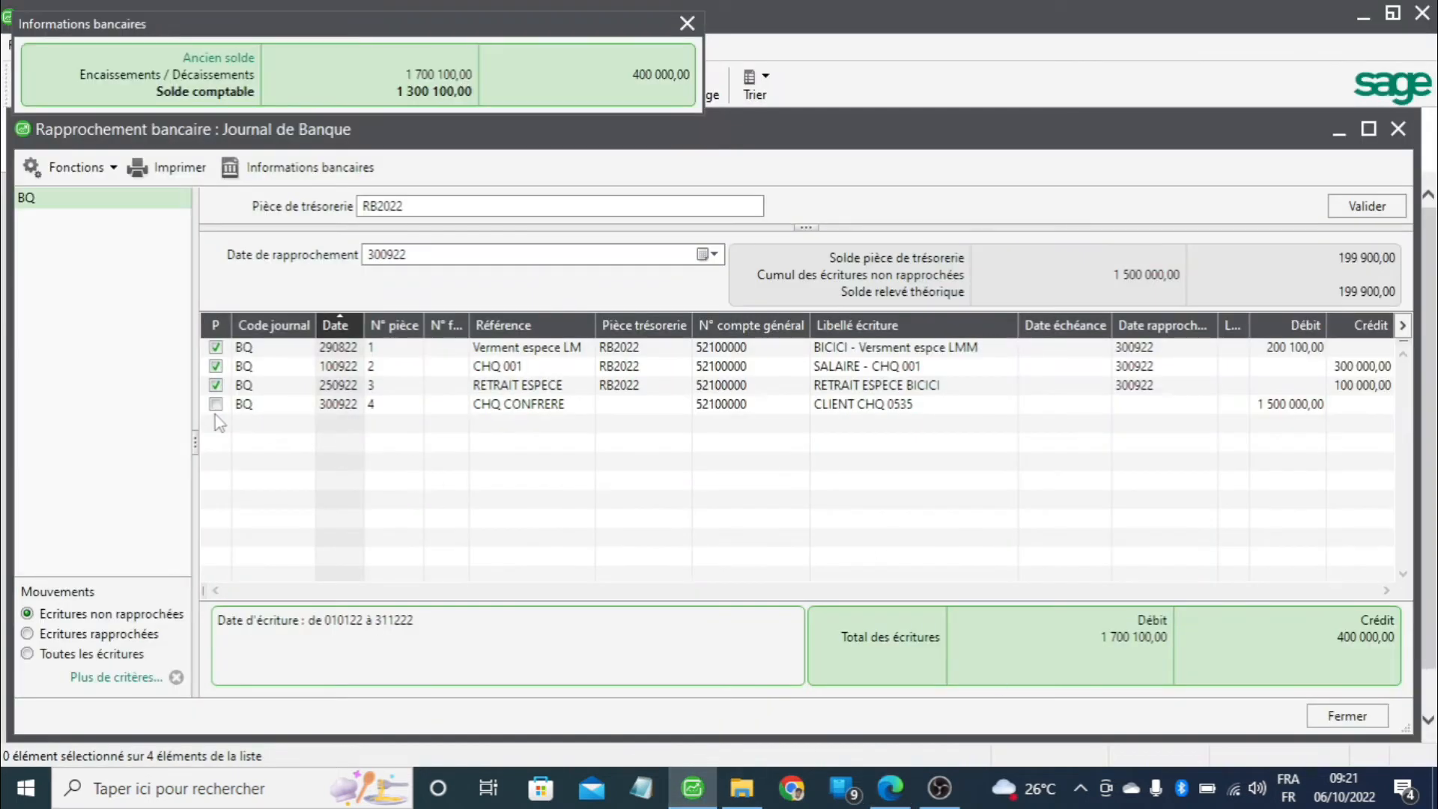
{"action": "left_click", "coordinate": [215, 404]}
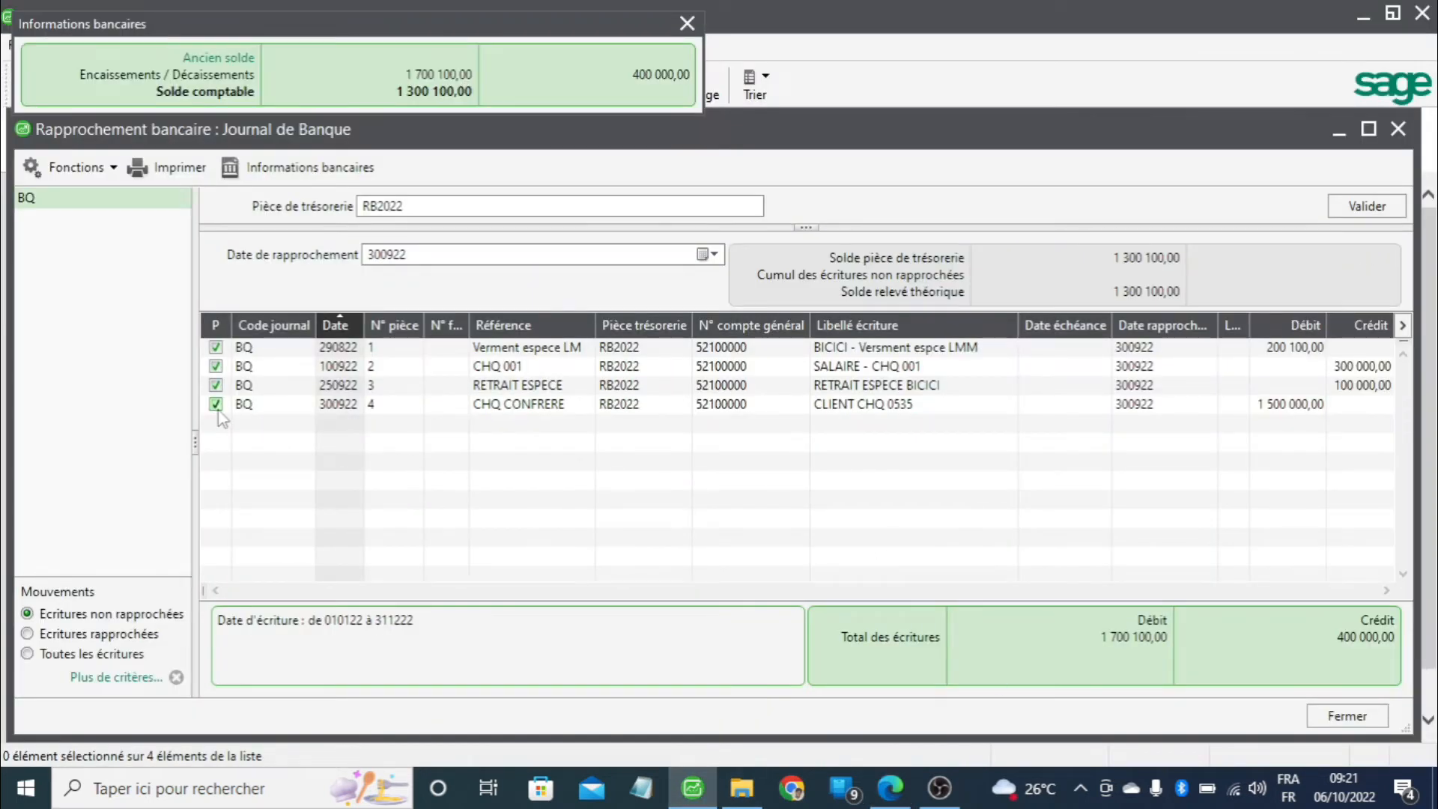
- Check the reconciled entries, return to the unreconciled ones, and reapply the 010122 to 311222 date criteria to refresh the list
{"action": "left_click", "coordinate": [120, 656]}
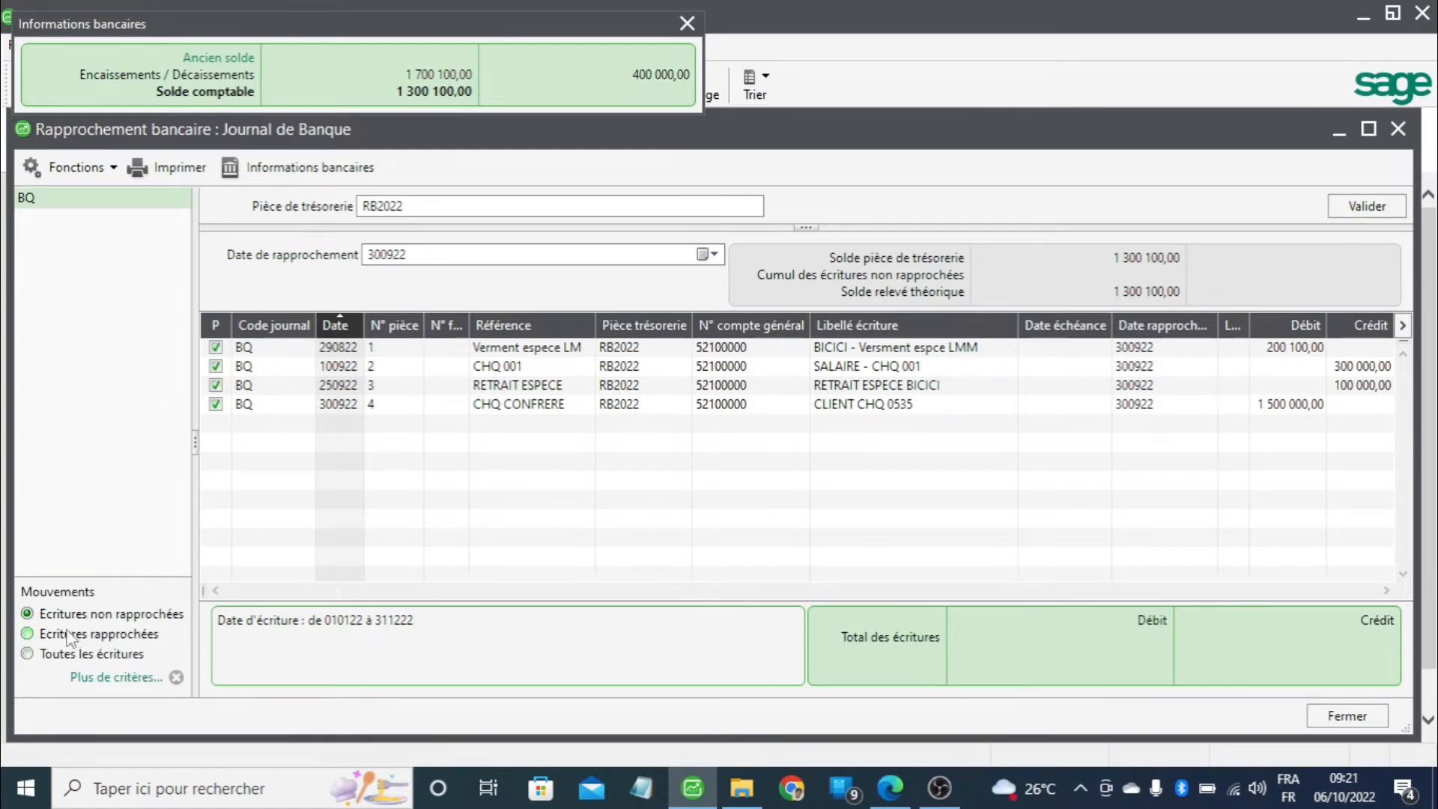
{"action": "left_click", "coordinate": [71, 638]}
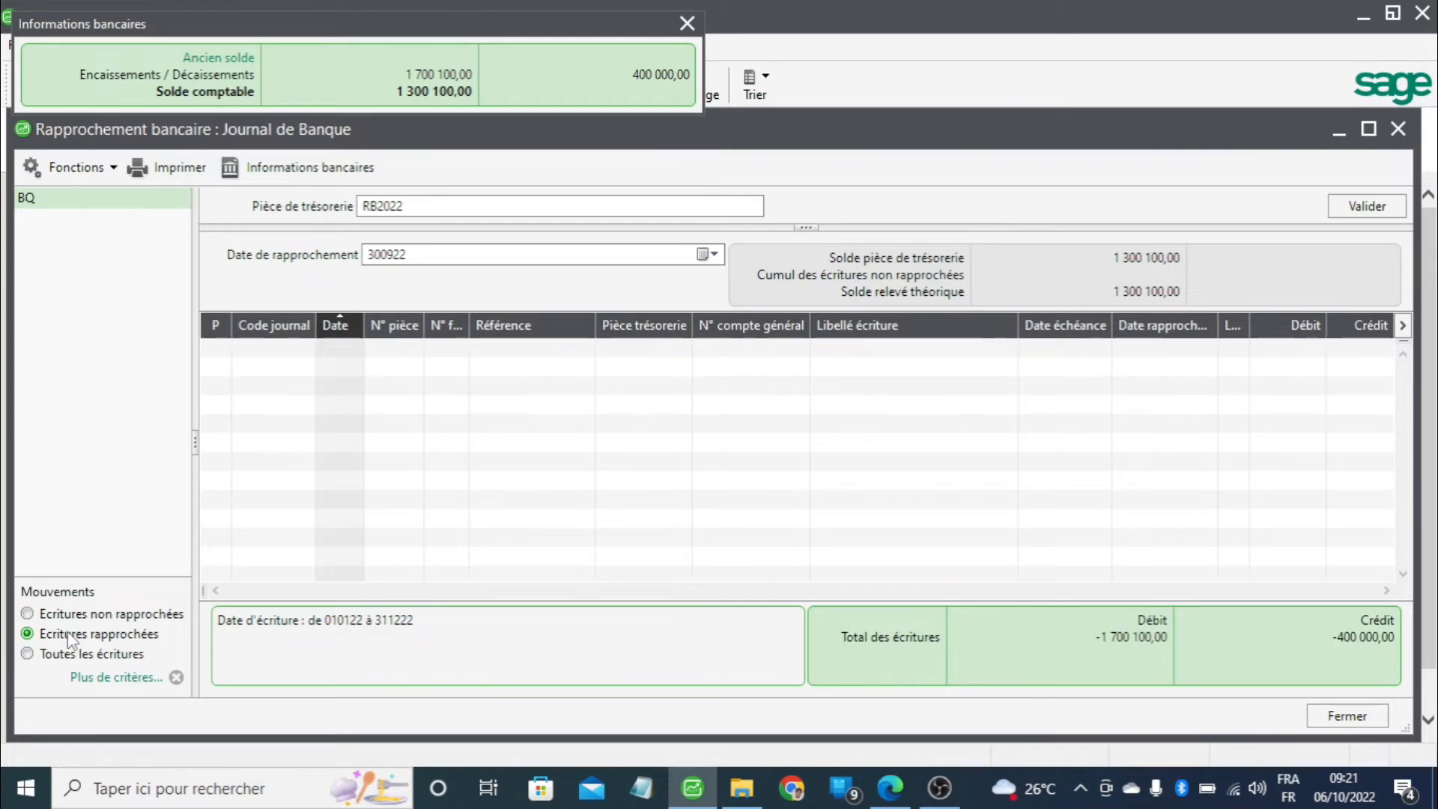
{"action": "left_click", "coordinate": [119, 620]}
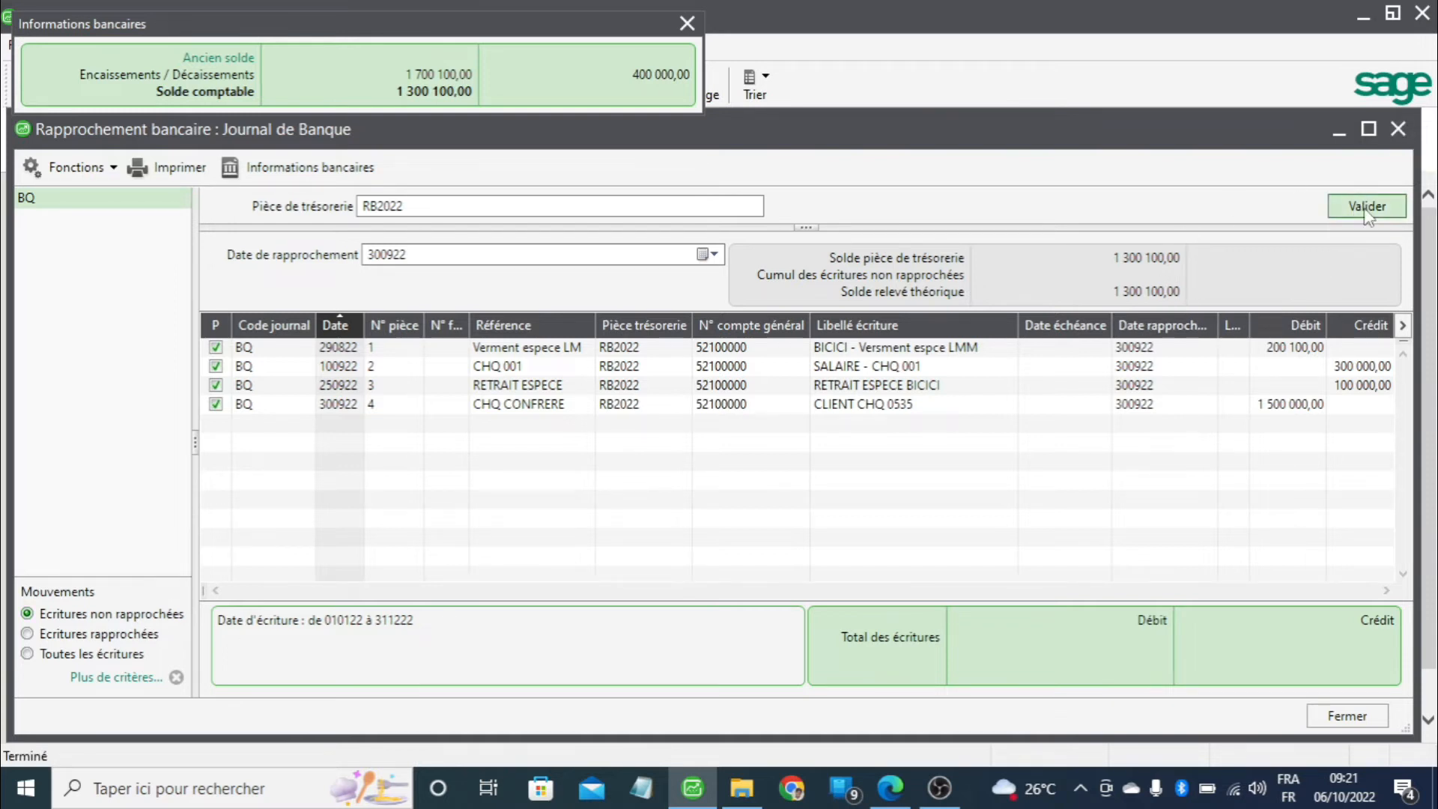
{"action": "left_click", "coordinate": [110, 679]}
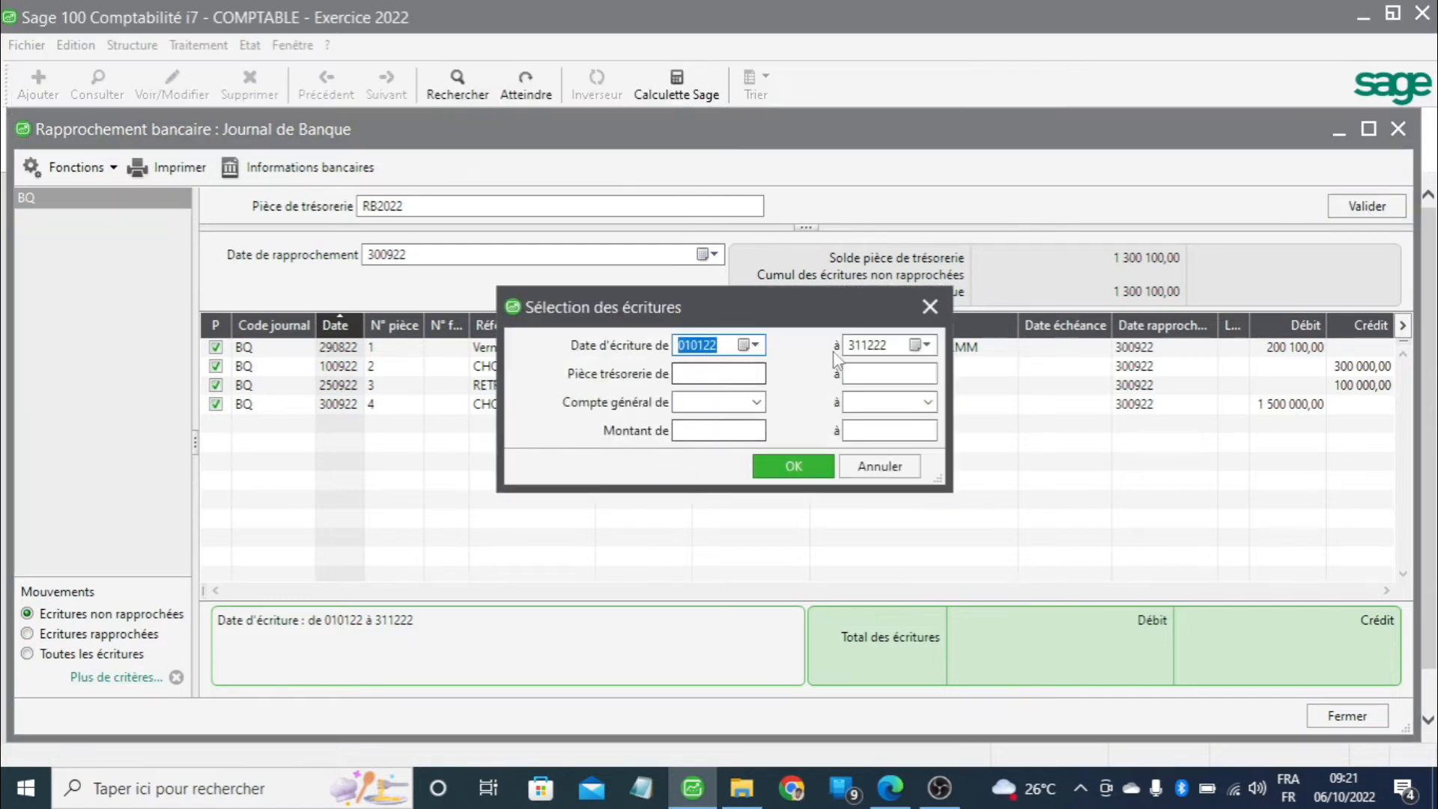
{"action": "left_click", "coordinate": [799, 466]}
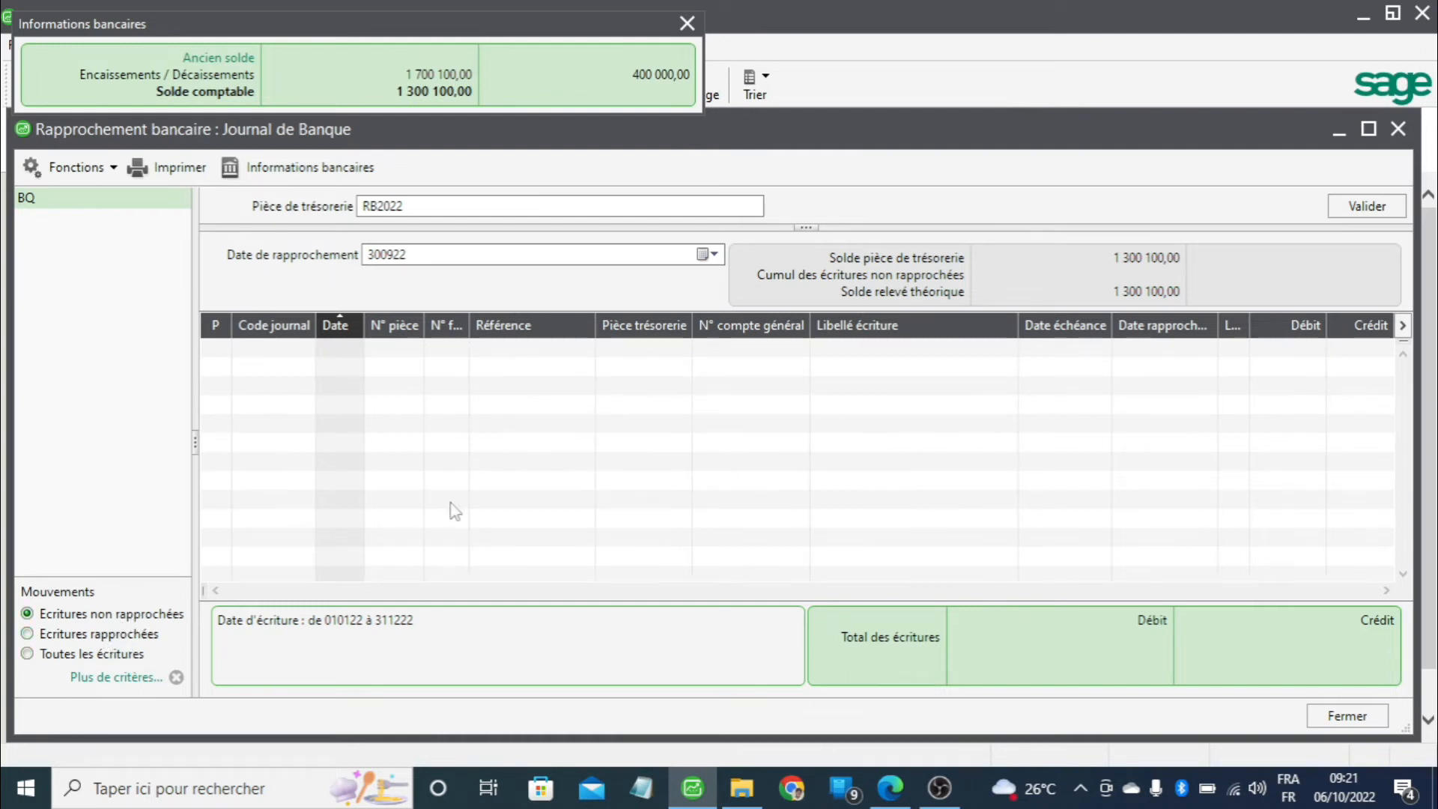
- List the reconciled entries, switch back to the unreconciled ones, and examine the unticked operations on the Edge statement before returning to Sage
{"action": "left_click", "coordinate": [86, 634]}
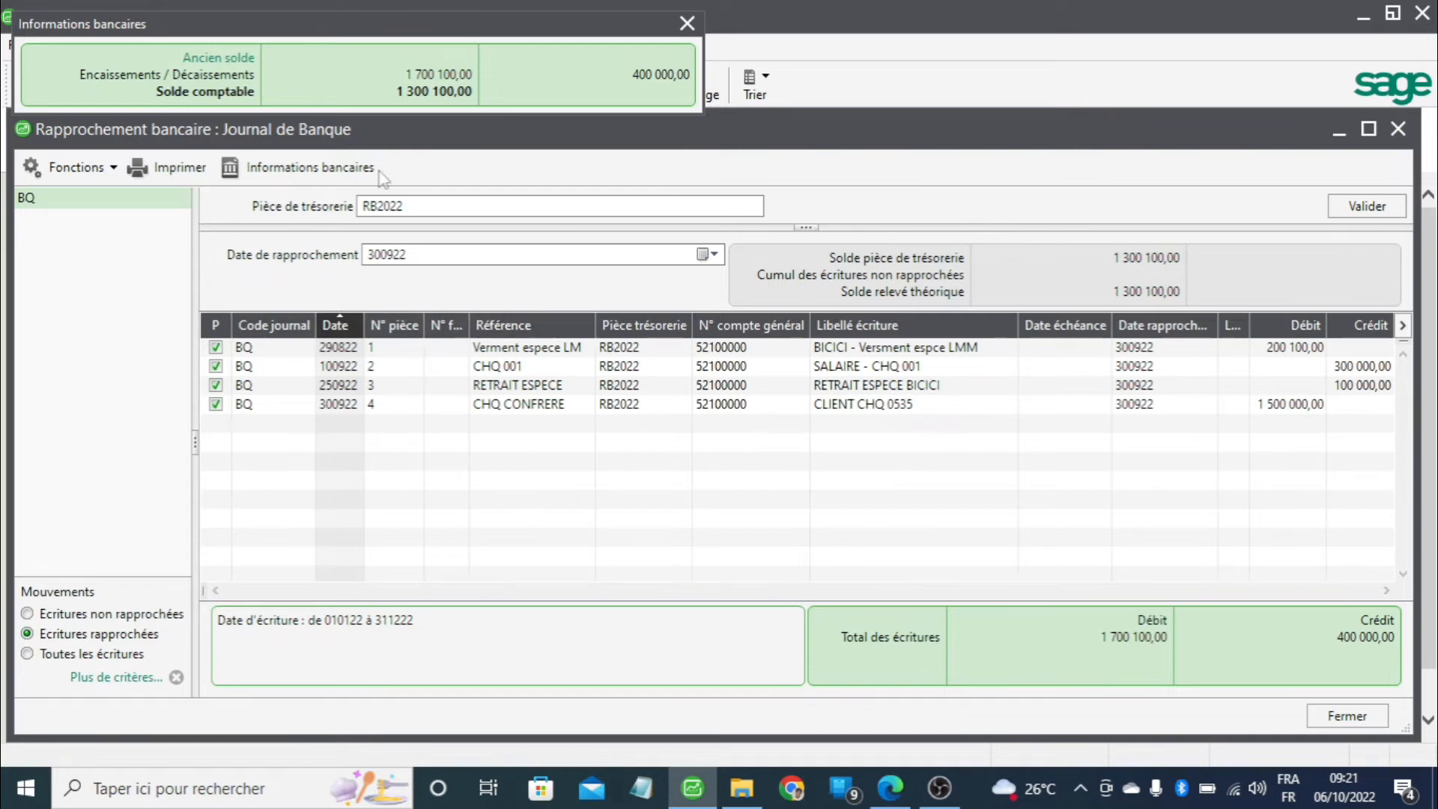
{"action": "left_click", "coordinate": [120, 615]}
{"action": "left_click", "coordinate": [890, 789]}
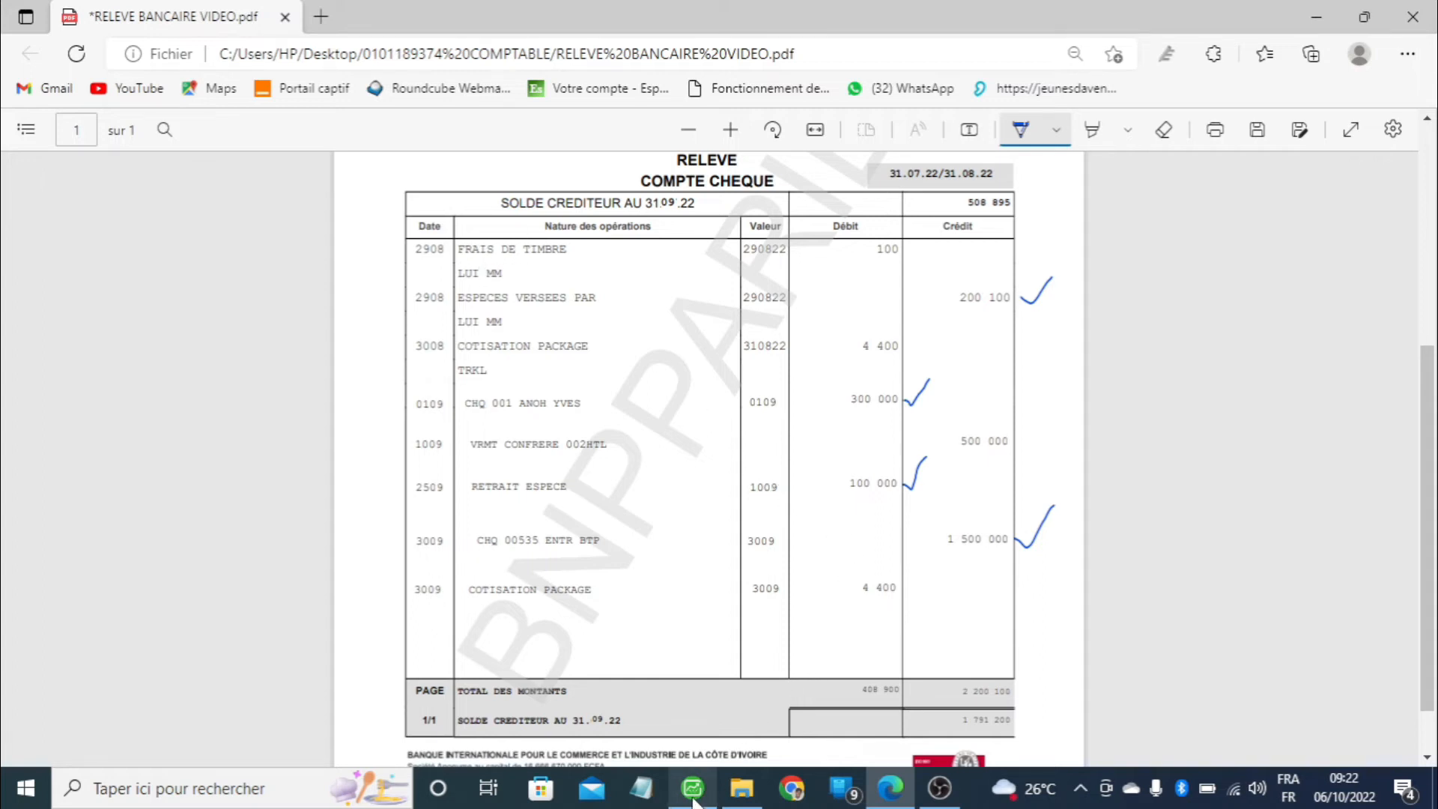
{"action": "mouse_move", "coordinate": [693, 799]}
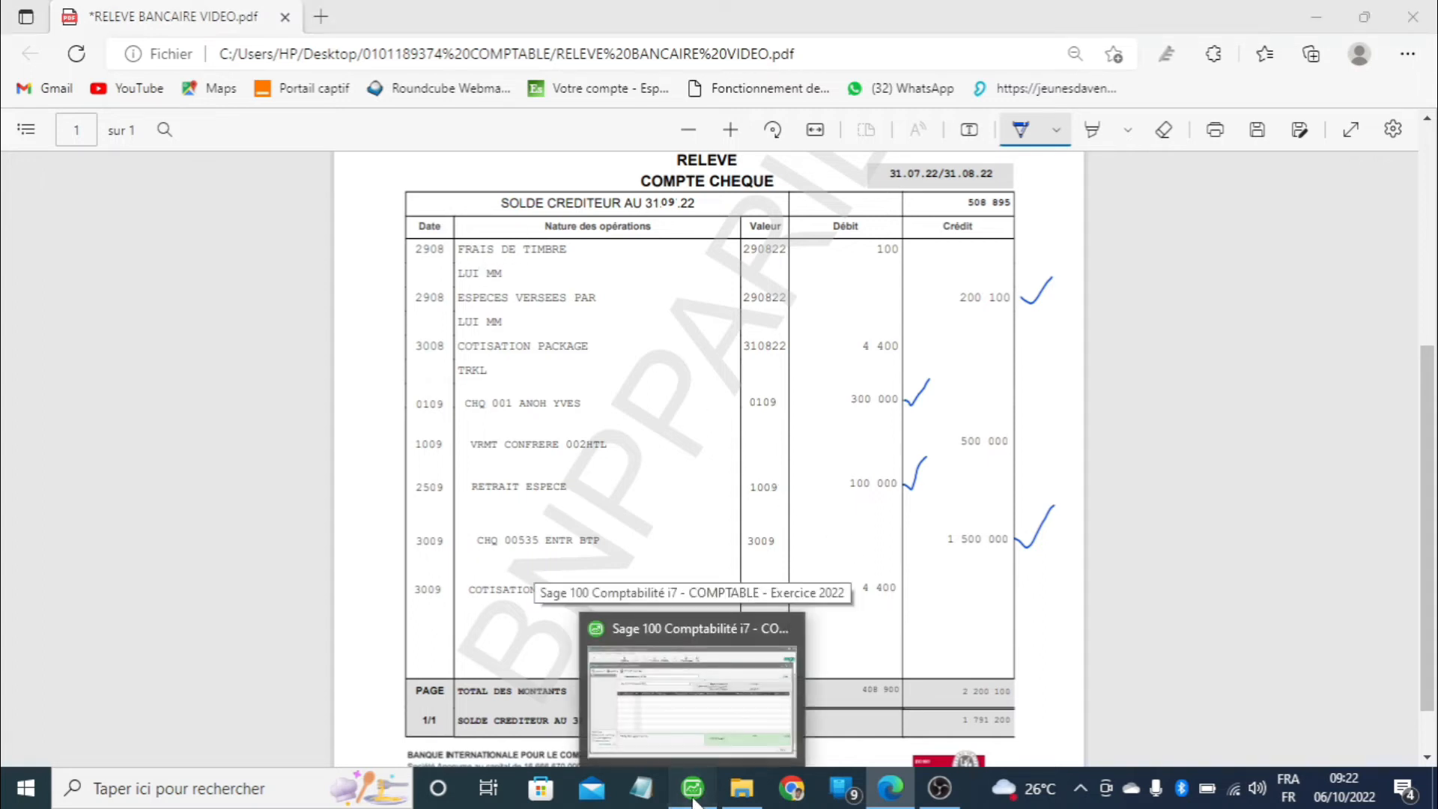
{"action": "left_click", "coordinate": [685, 700]}
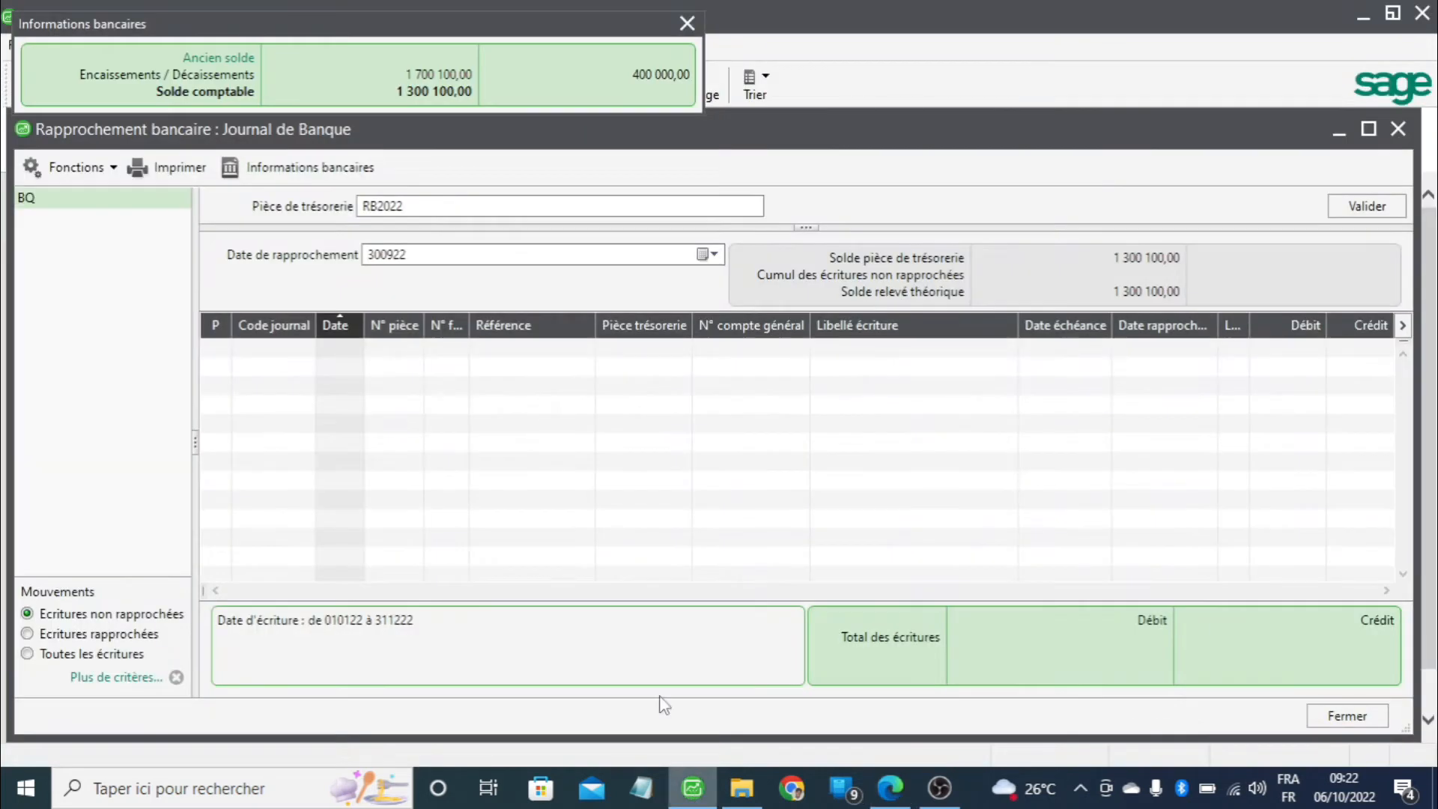
- Close the bank reconciliation and open the août22 BQ bank journal in a maximised window, consulting the statement for the period
{"action": "left_click", "coordinate": [1398, 129]}
{"action": "left_click", "coordinate": [217, 50]}
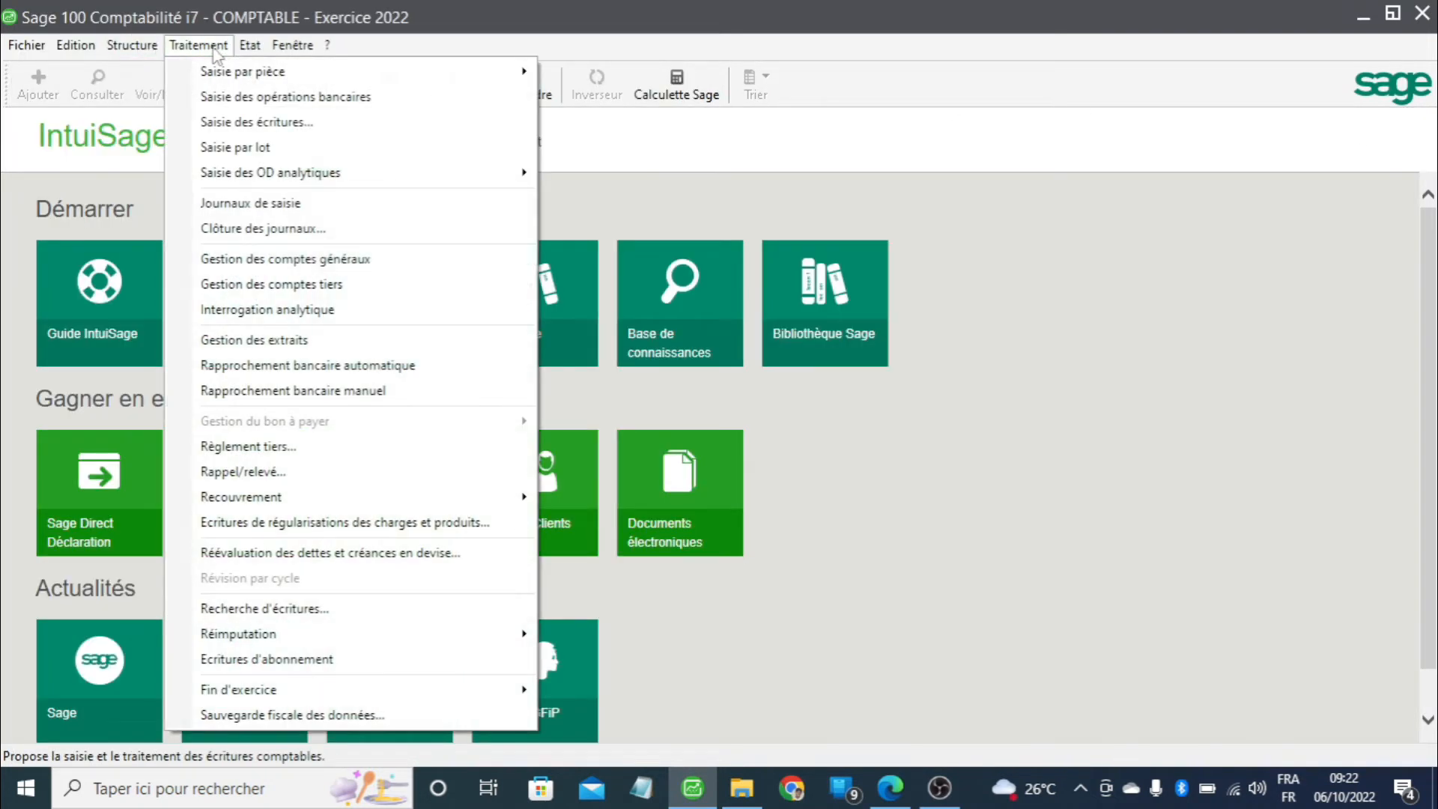
{"action": "left_click", "coordinate": [250, 203]}
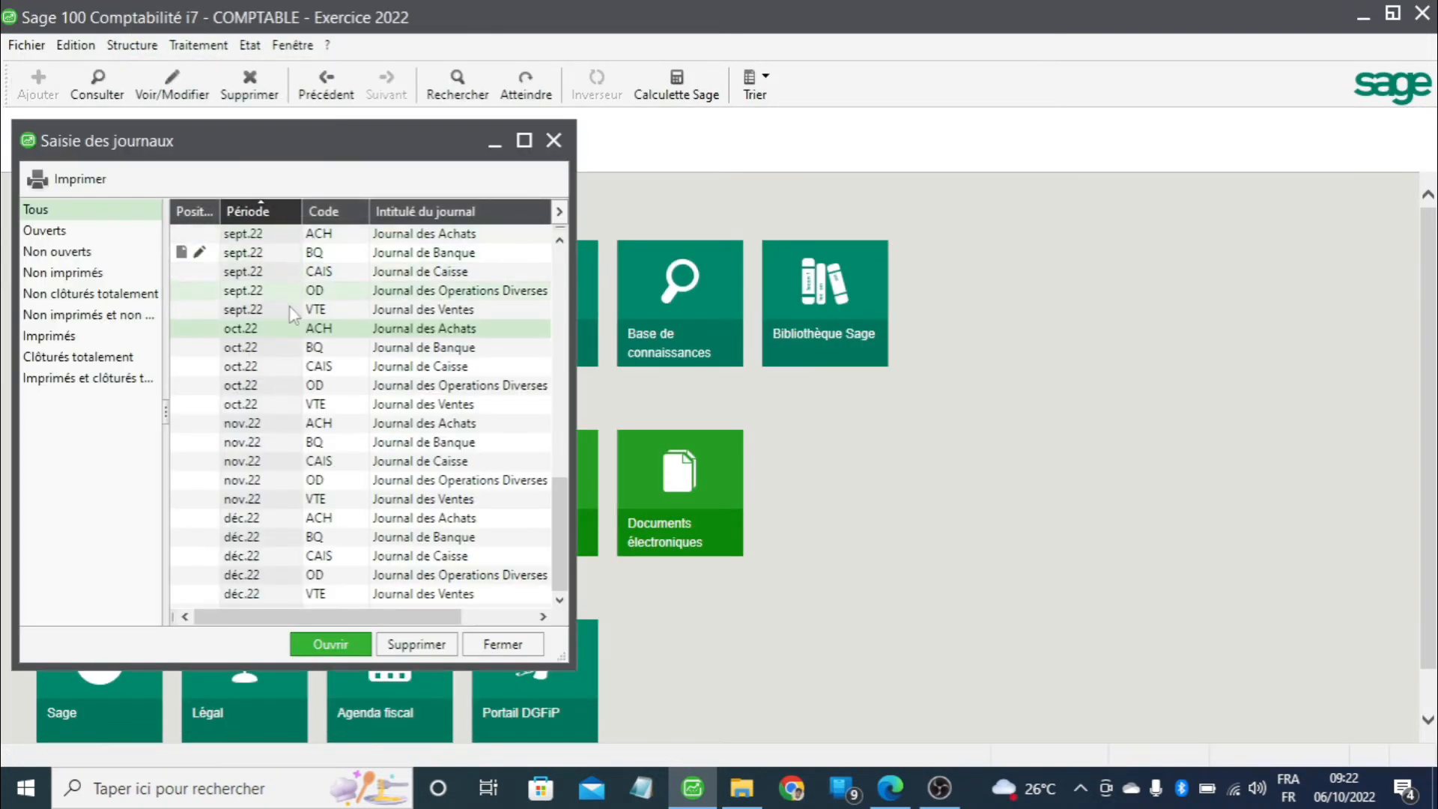
{"action": "scroll", "coordinate": [293, 315], "scroll_direction": "up", "scroll_amount": 9}
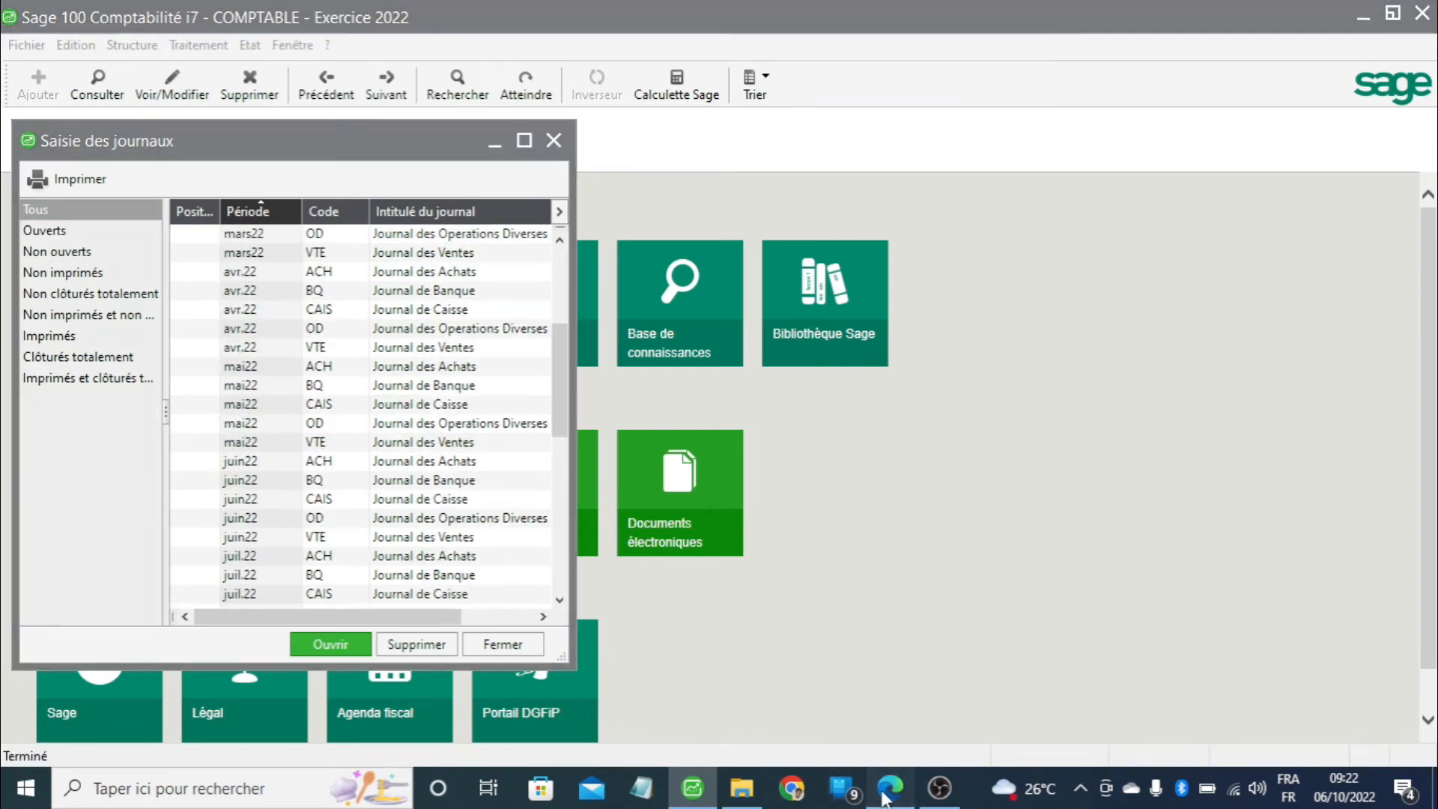
{"action": "left_click", "coordinate": [888, 791]}
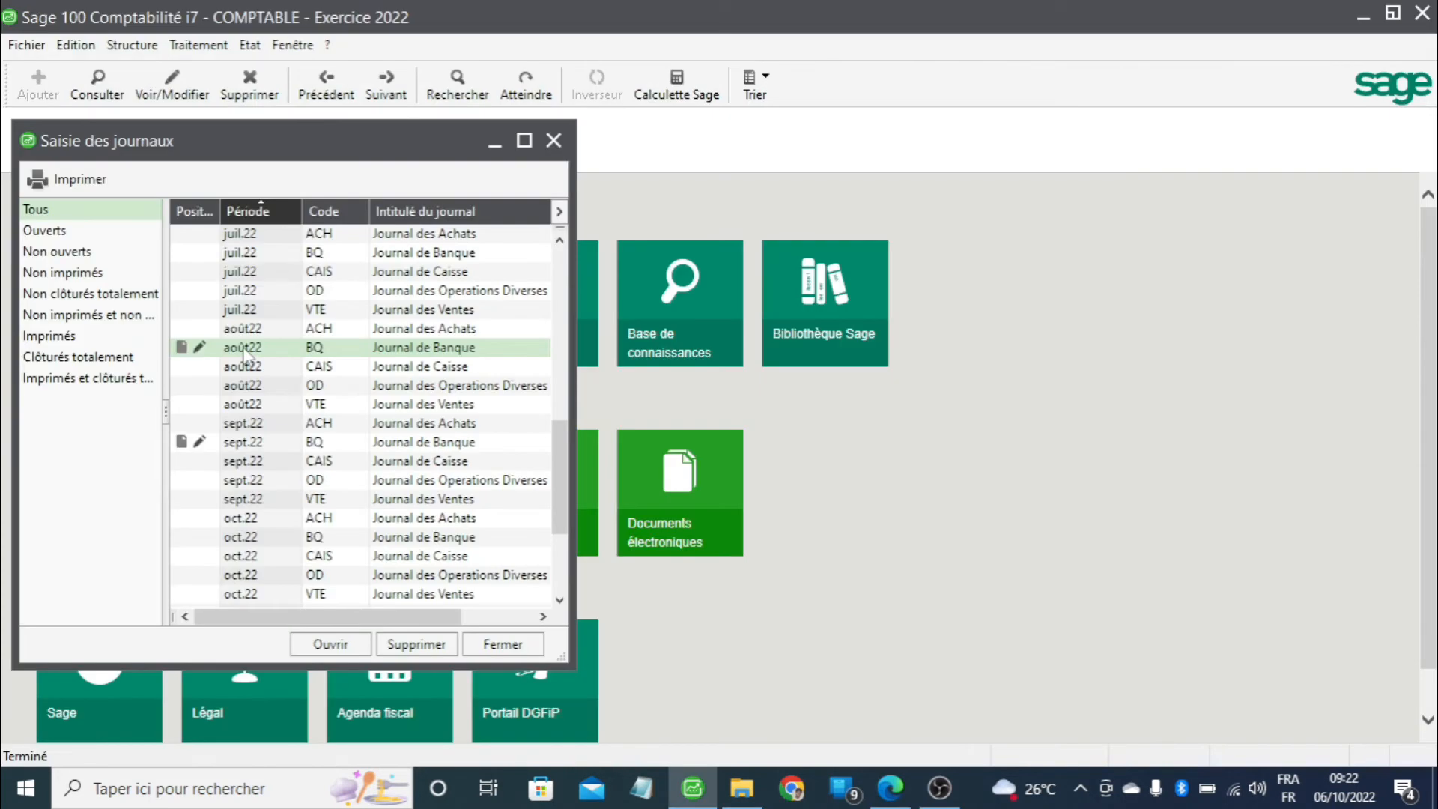
{"action": "double_click", "coordinate": [244, 347]}
{"action": "double_click", "coordinate": [589, 124]}
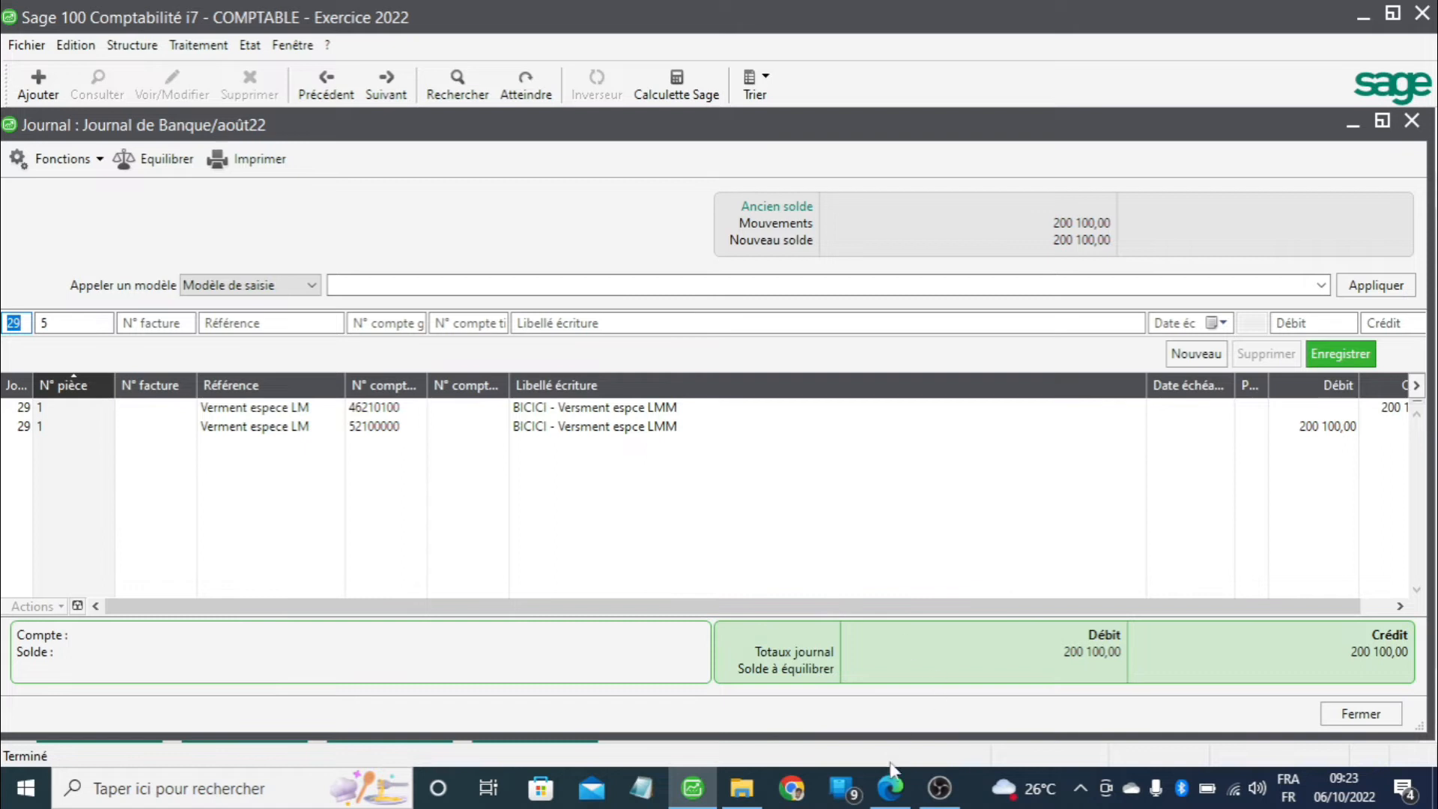
- Check the unticked operations on the Edge statement, and open the sept.22 BQ bank journal in a maximised Sage window
{"action": "left_click", "coordinate": [890, 788]}
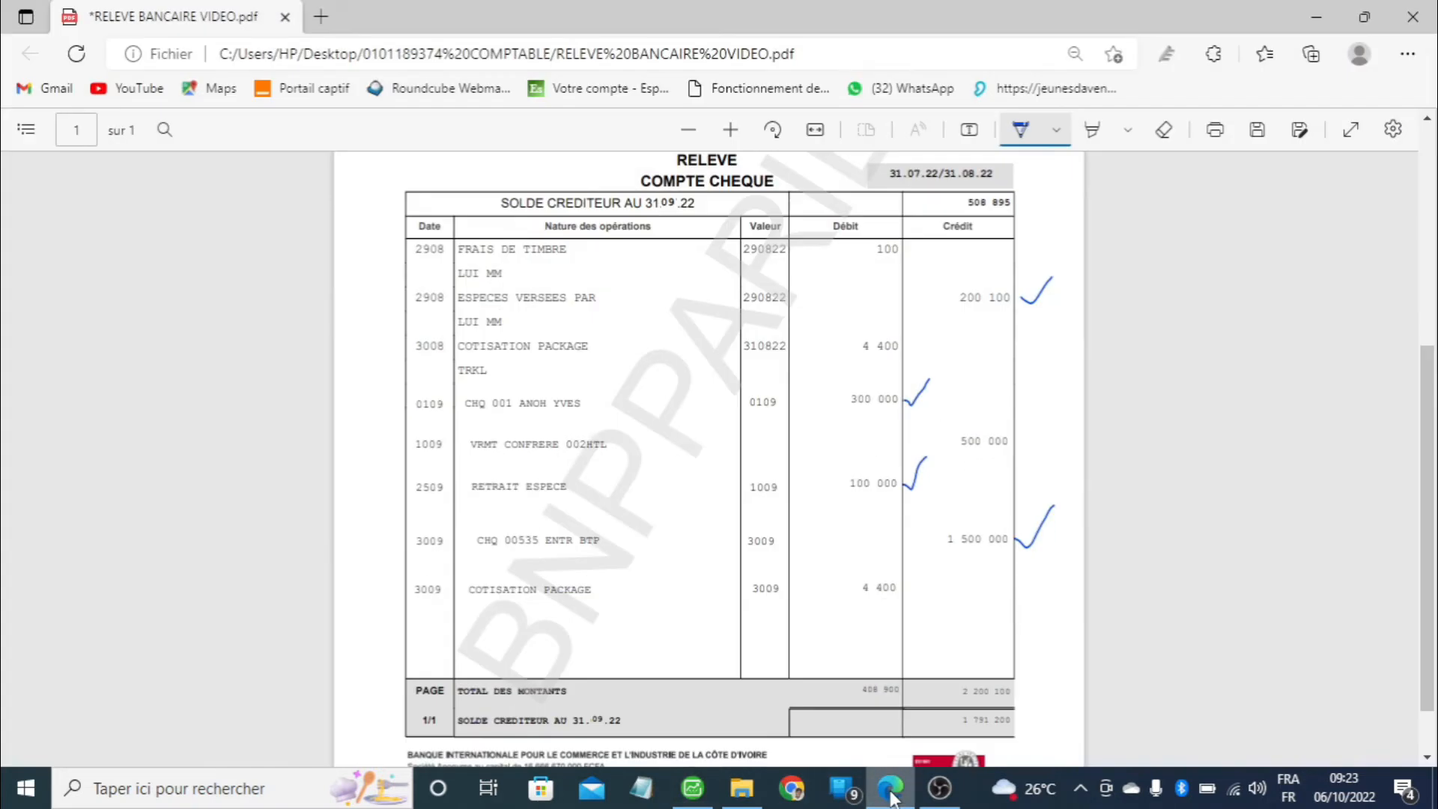
{"action": "left_click", "coordinate": [890, 794]}
{"action": "double_click", "coordinate": [285, 421]}
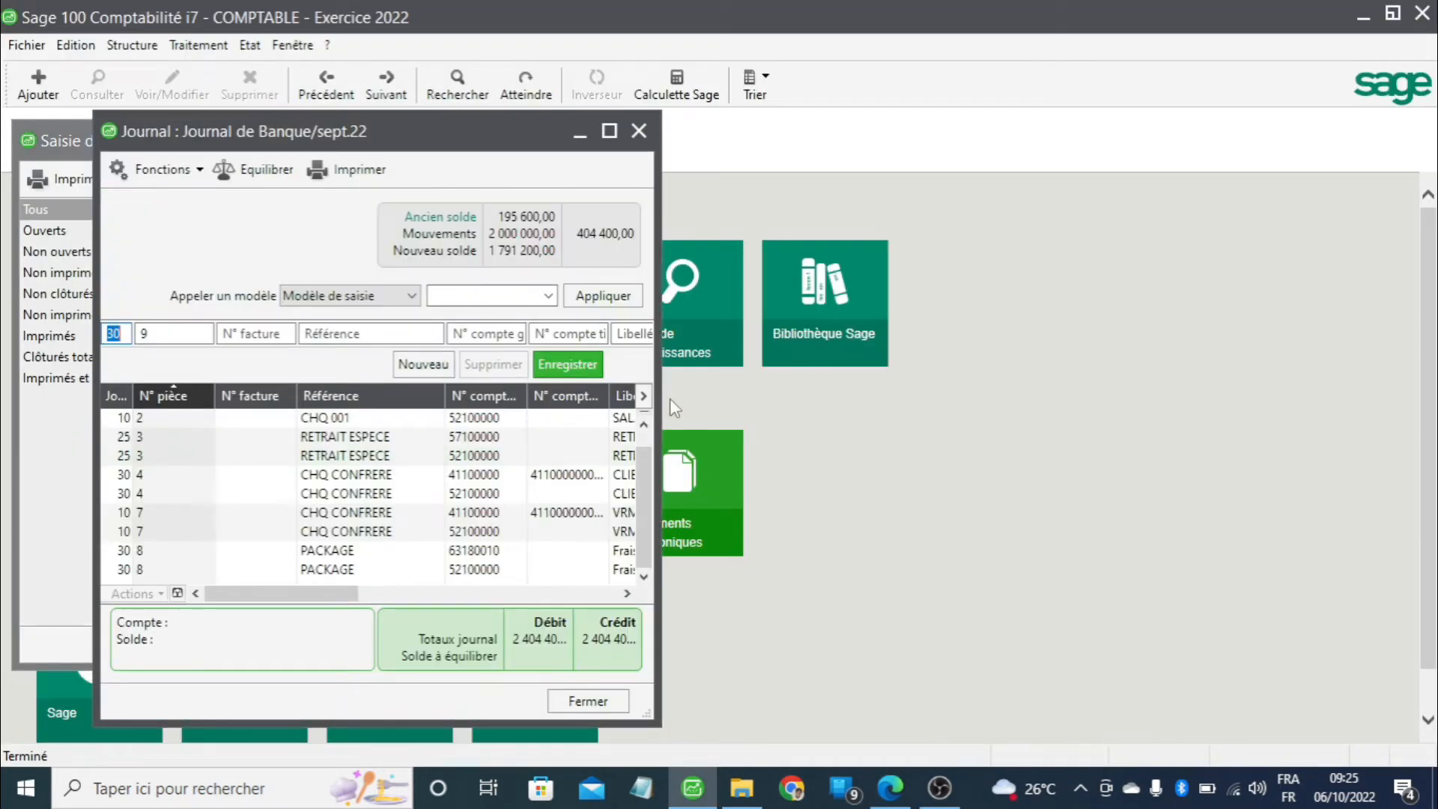
{"action": "left_click", "coordinate": [610, 131]}
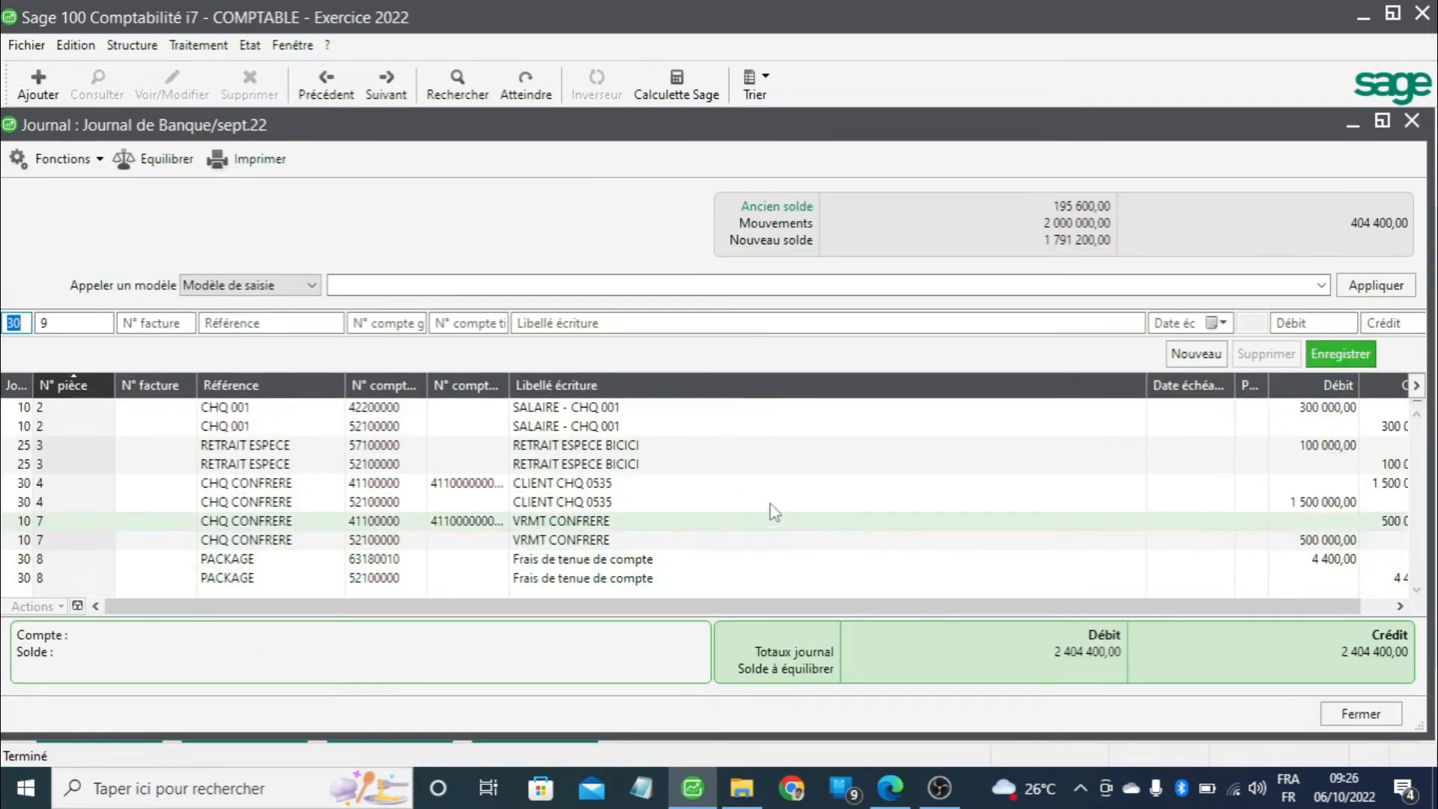
- Close the sept.22 journal and the journal list, and open the manual bank reconciliation of journal BQ dated 300922
{"action": "left_click", "coordinate": [1412, 121]}
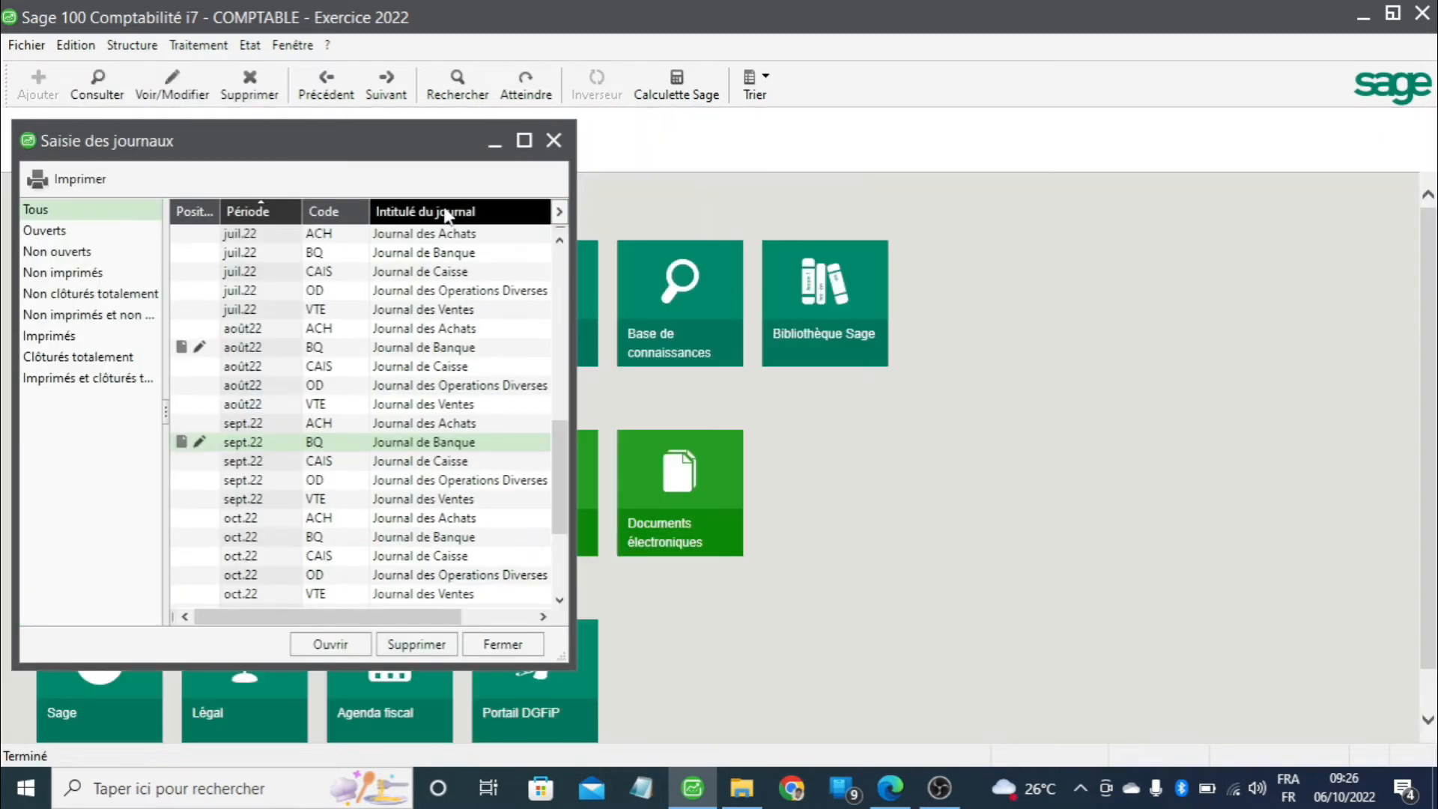
{"action": "left_click", "coordinate": [553, 140]}
{"action": "left_click", "coordinate": [200, 46]}
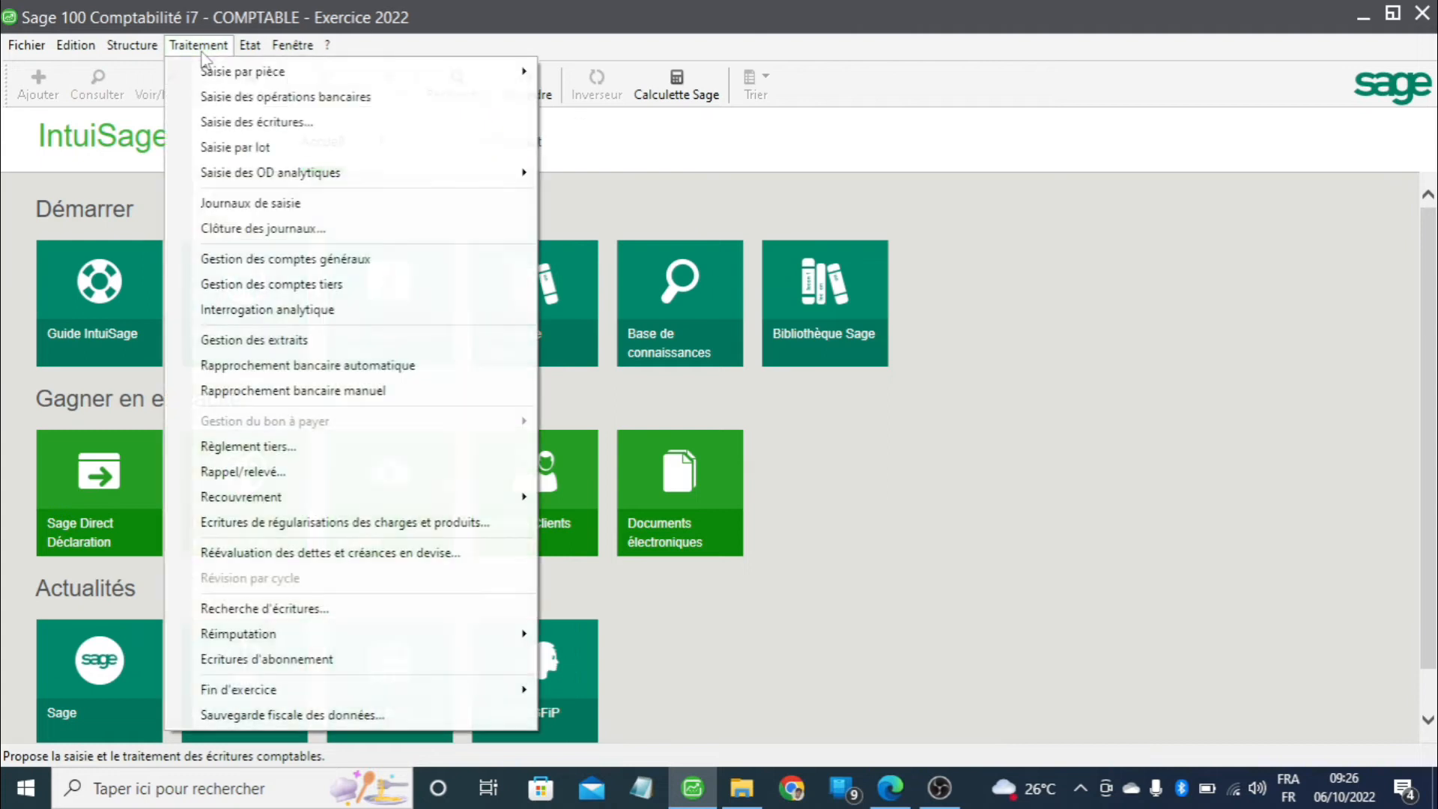
{"action": "left_click", "coordinate": [298, 390]}
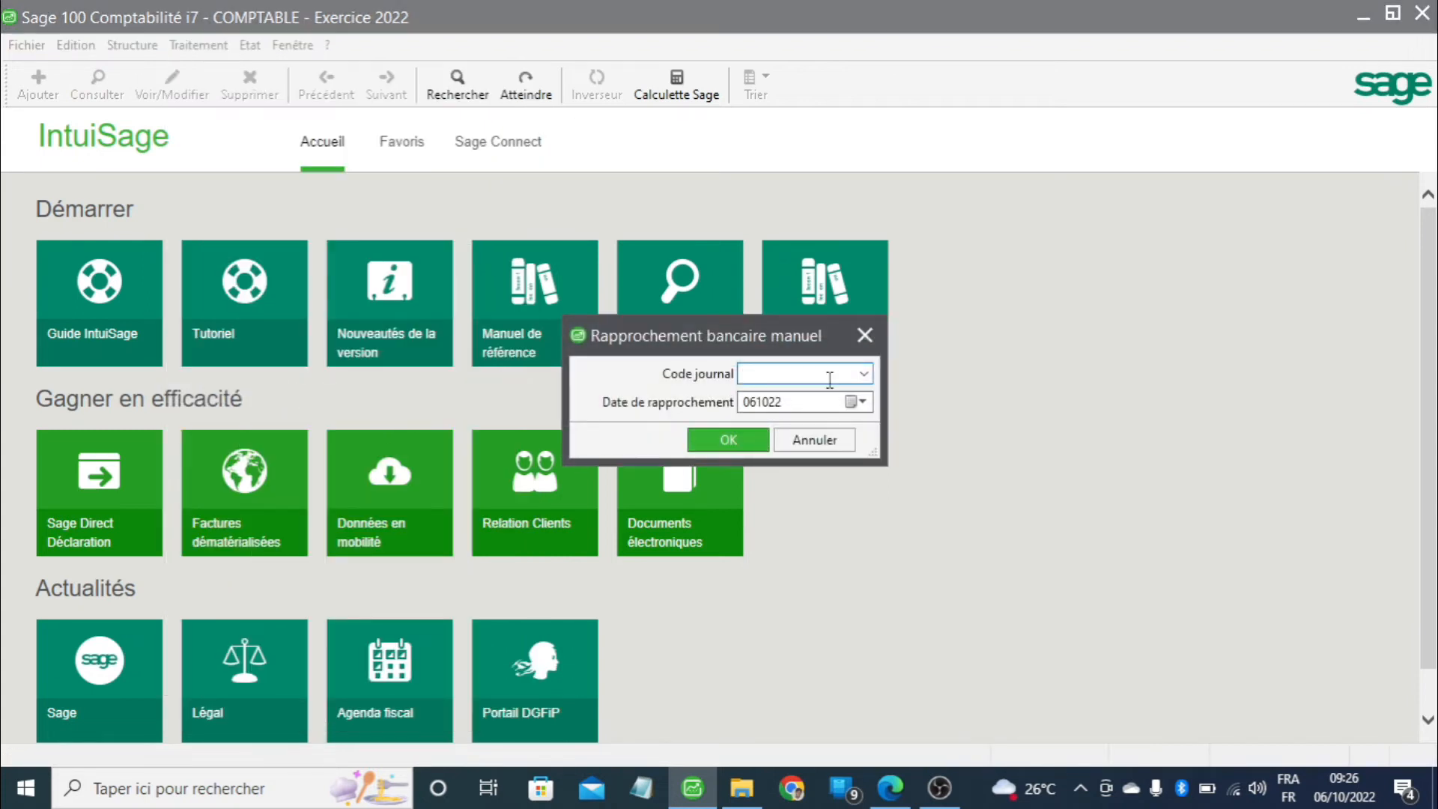
{"action": "left_click", "coordinate": [864, 373]}
{"action": "left_click", "coordinate": [861, 375]}
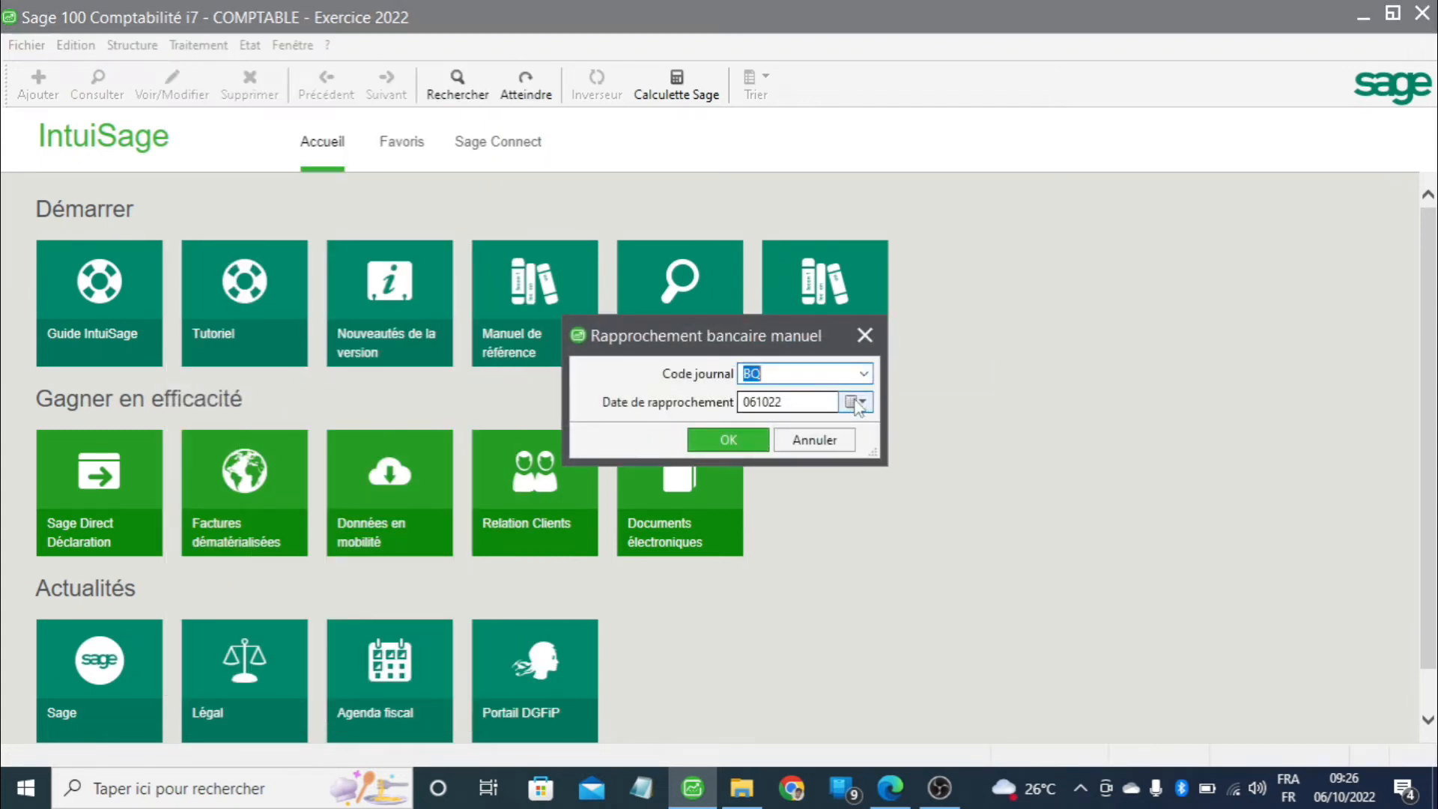
{"action": "left_click", "coordinate": [856, 402]}
{"action": "left_click", "coordinate": [877, 434]}
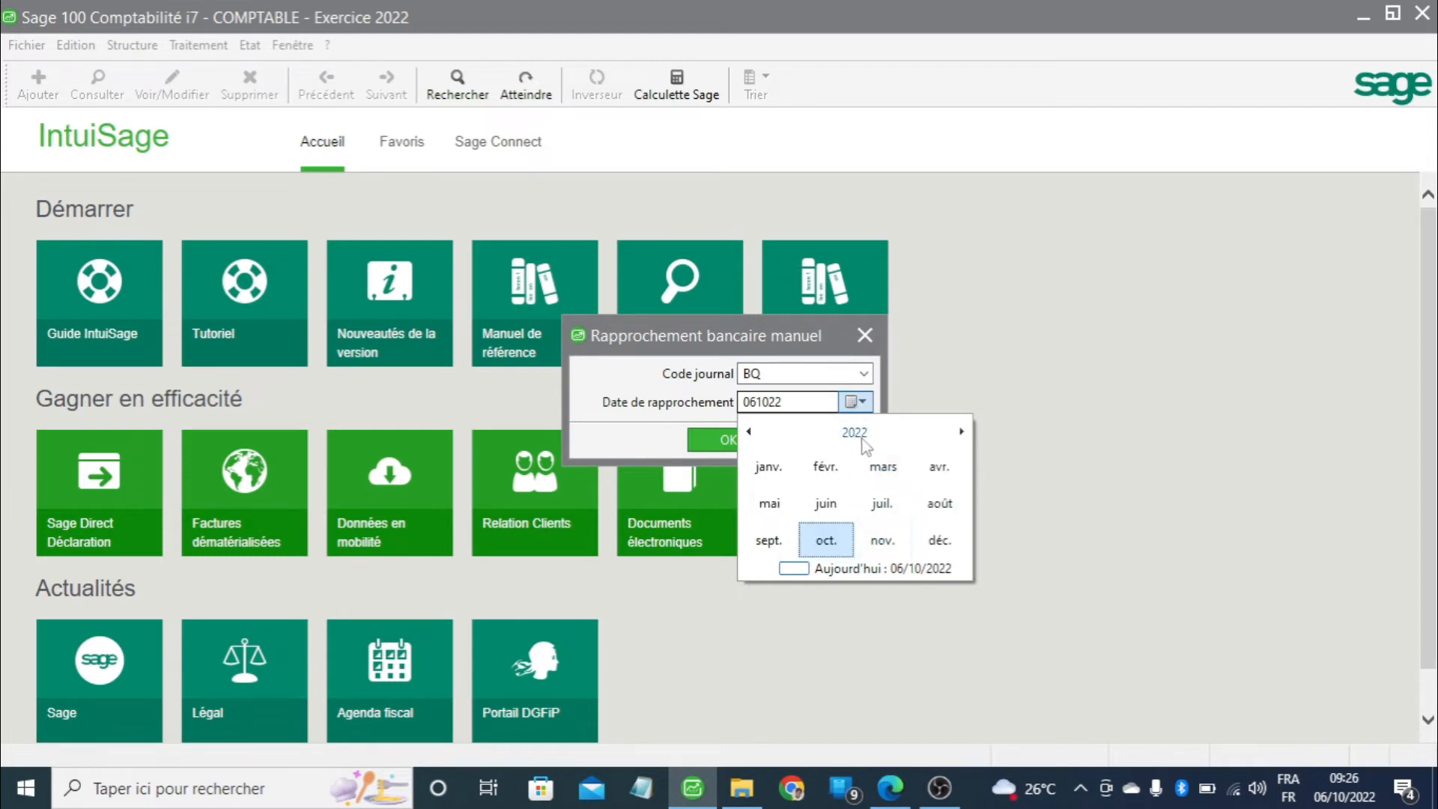
{"action": "left_click", "coordinate": [783, 549]}
{"action": "left_click", "coordinate": [886, 542]}
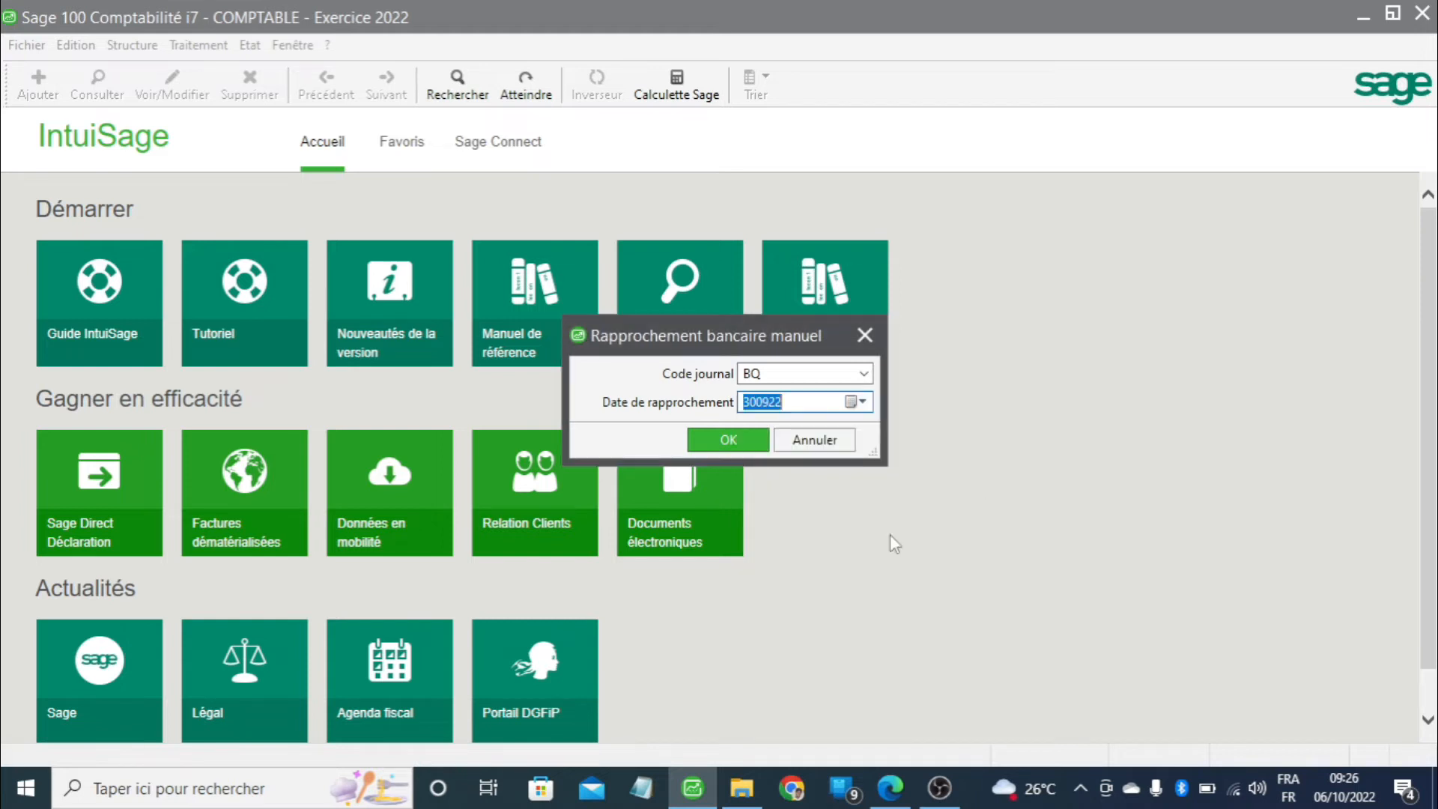
{"action": "left_click", "coordinate": [733, 444]}
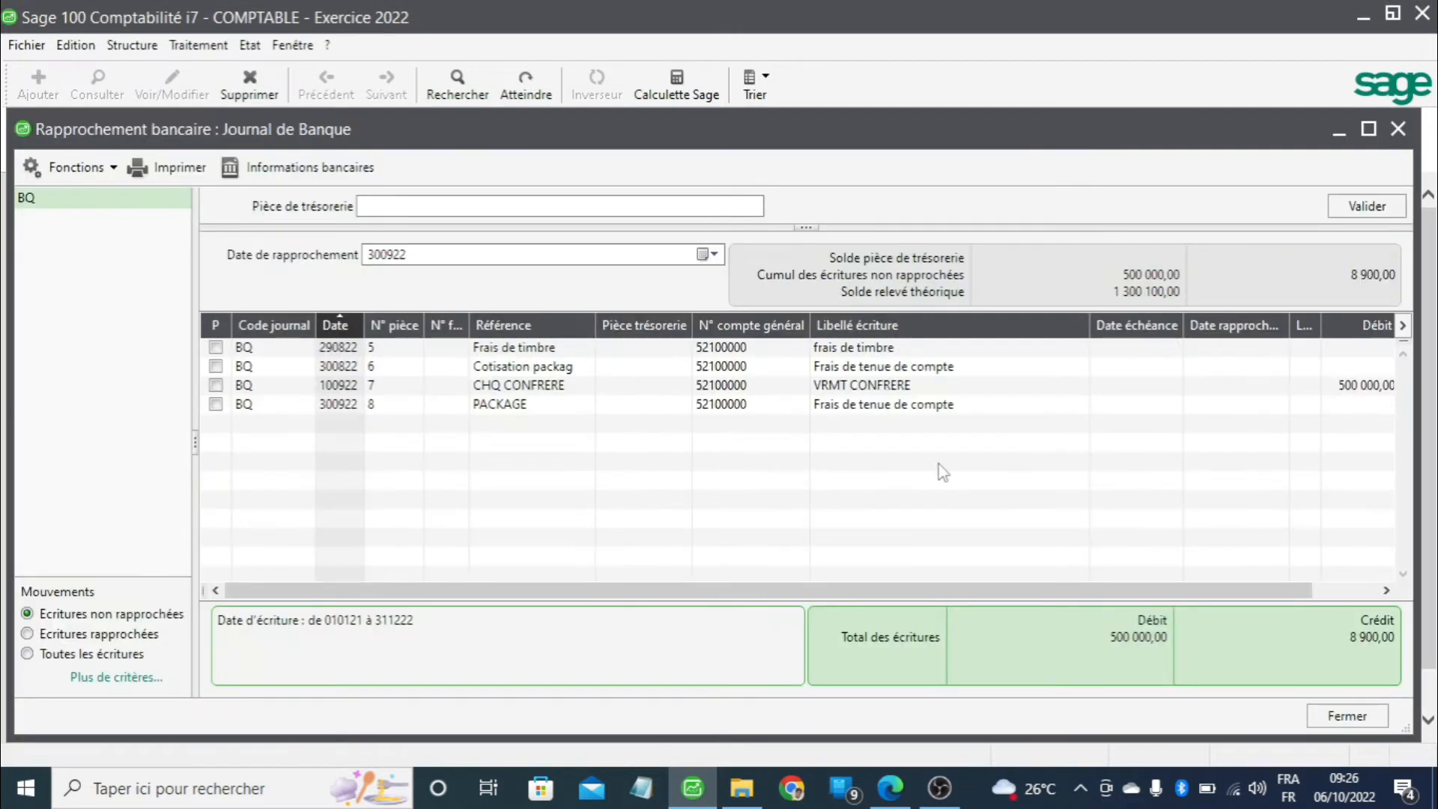
- Narrow the reconciliation date column to show the amounts, and compare the unreconciled entries with the operations on the Edge statement
{"action": "left_click_drag", "start_coordinate": [882, 600], "coordinate": [1059, 584]}
{"action": "left_click_drag", "start_coordinate": [1213, 328], "coordinate": [1119, 325]}
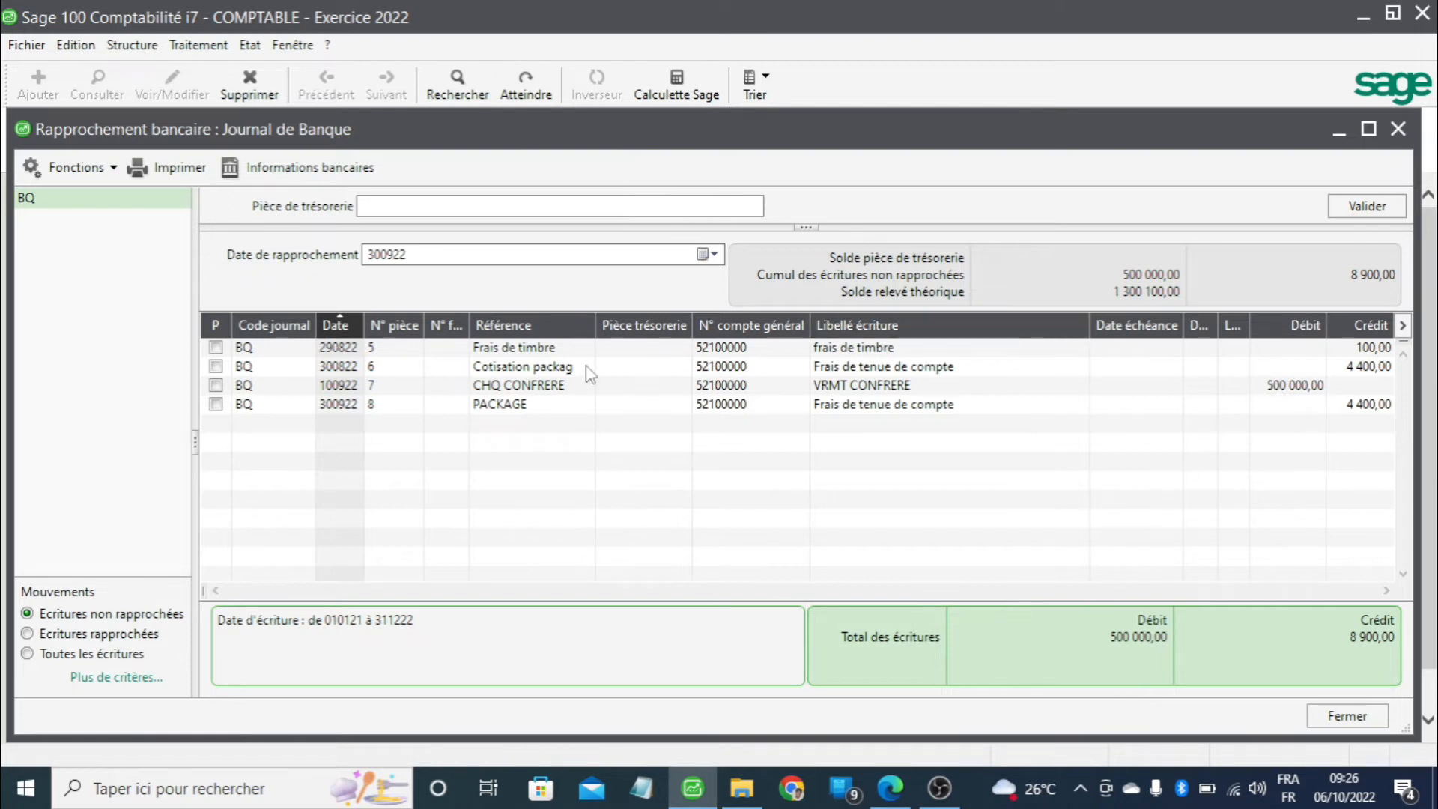
{"action": "left_click", "coordinate": [912, 797]}
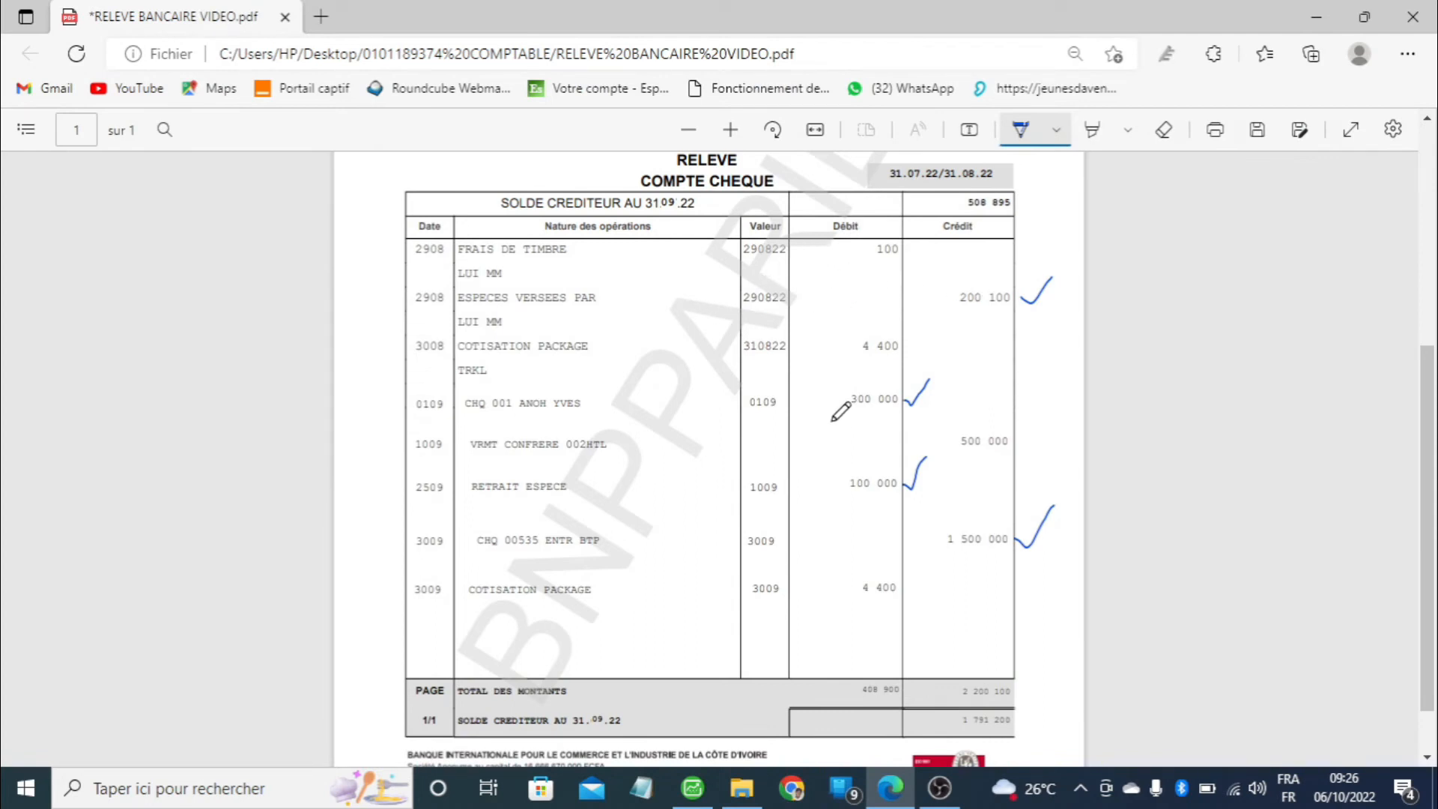
{"action": "left_click", "coordinate": [693, 786]}
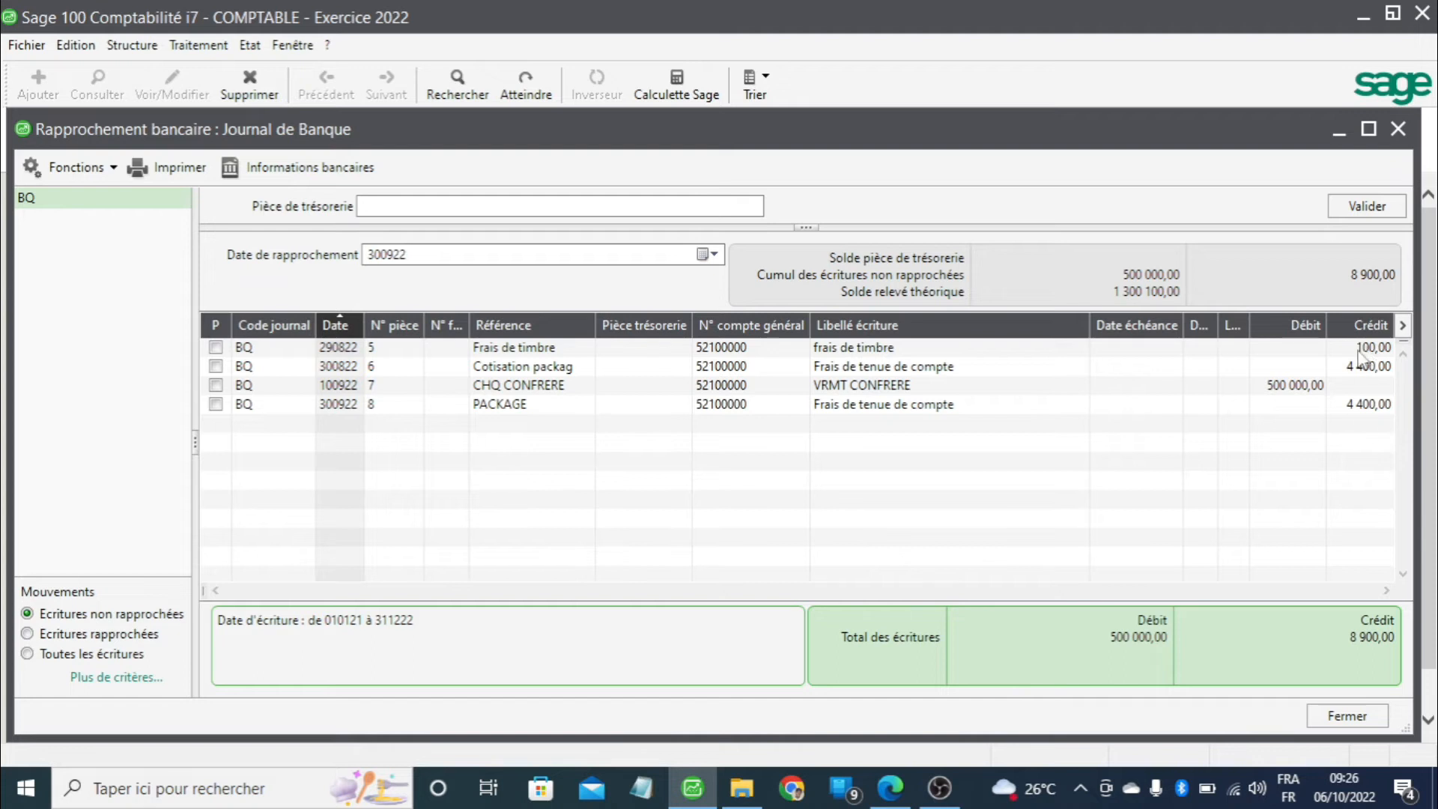
{"action": "left_click", "coordinate": [890, 788]}
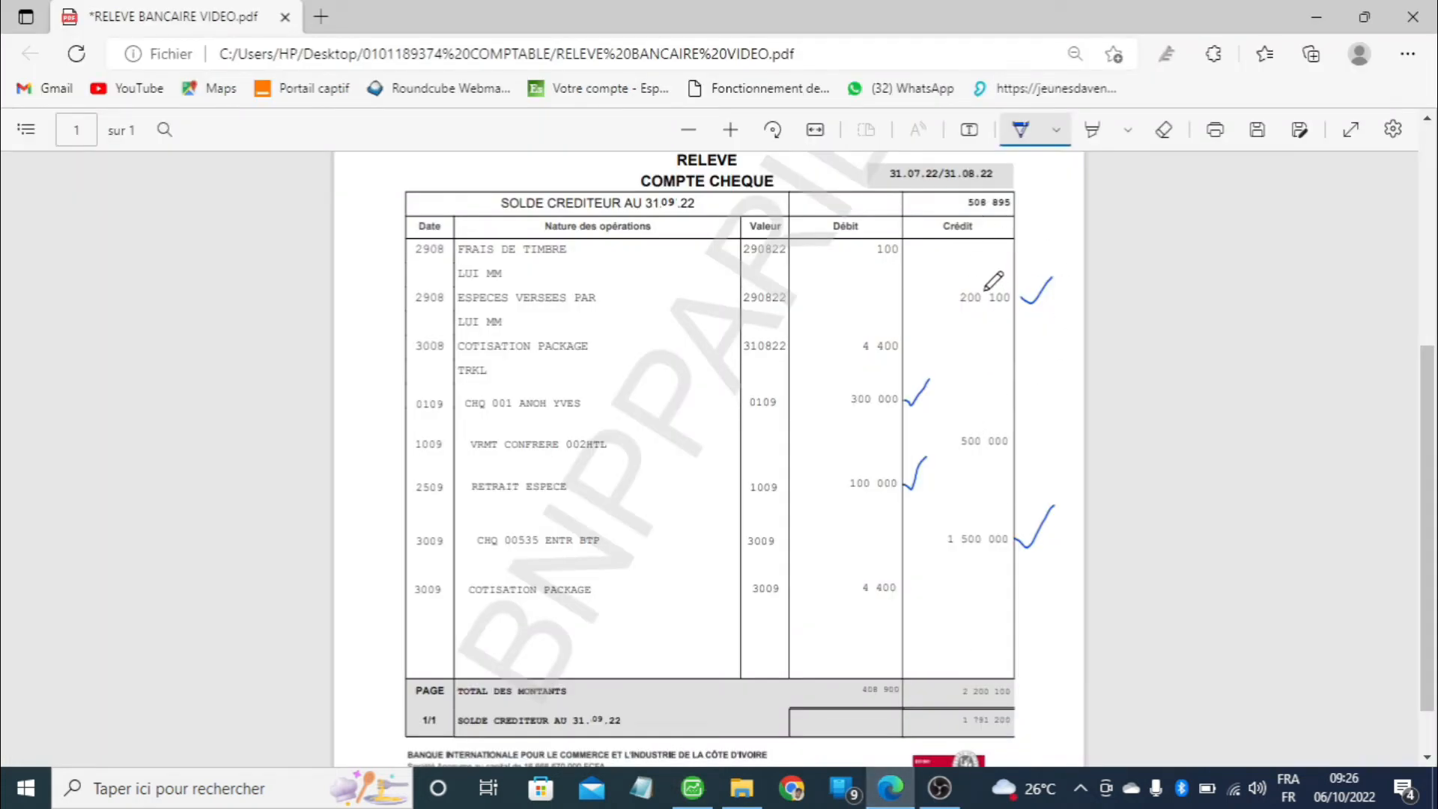
{"action": "left_click", "coordinate": [693, 788]}
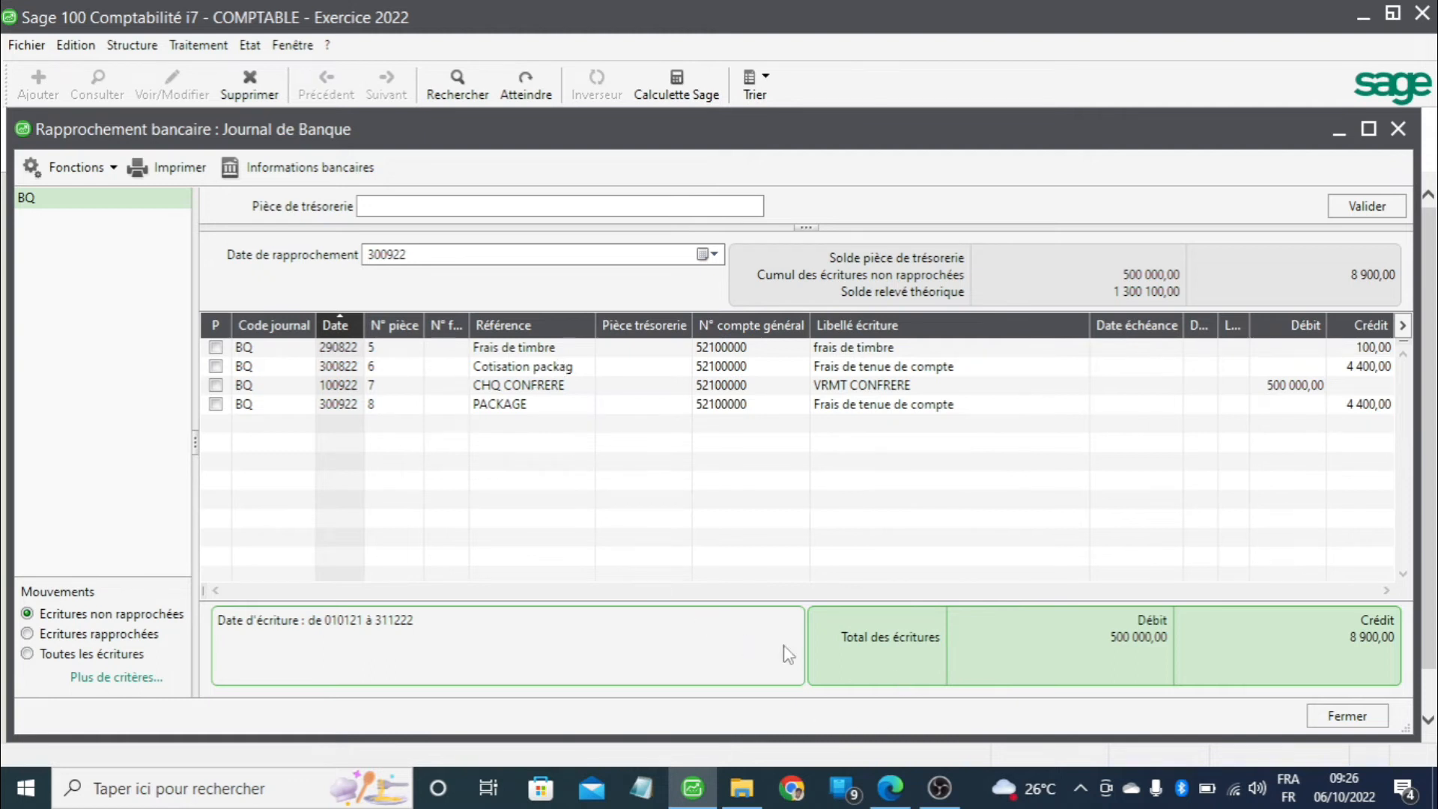
- Enter treasury document RB2022, mark the Frais de timbre entry of 290822 as reconciled, and draw a check mark beside its 100 debit on the Edge statement
{"action": "left_click", "coordinate": [479, 204]}
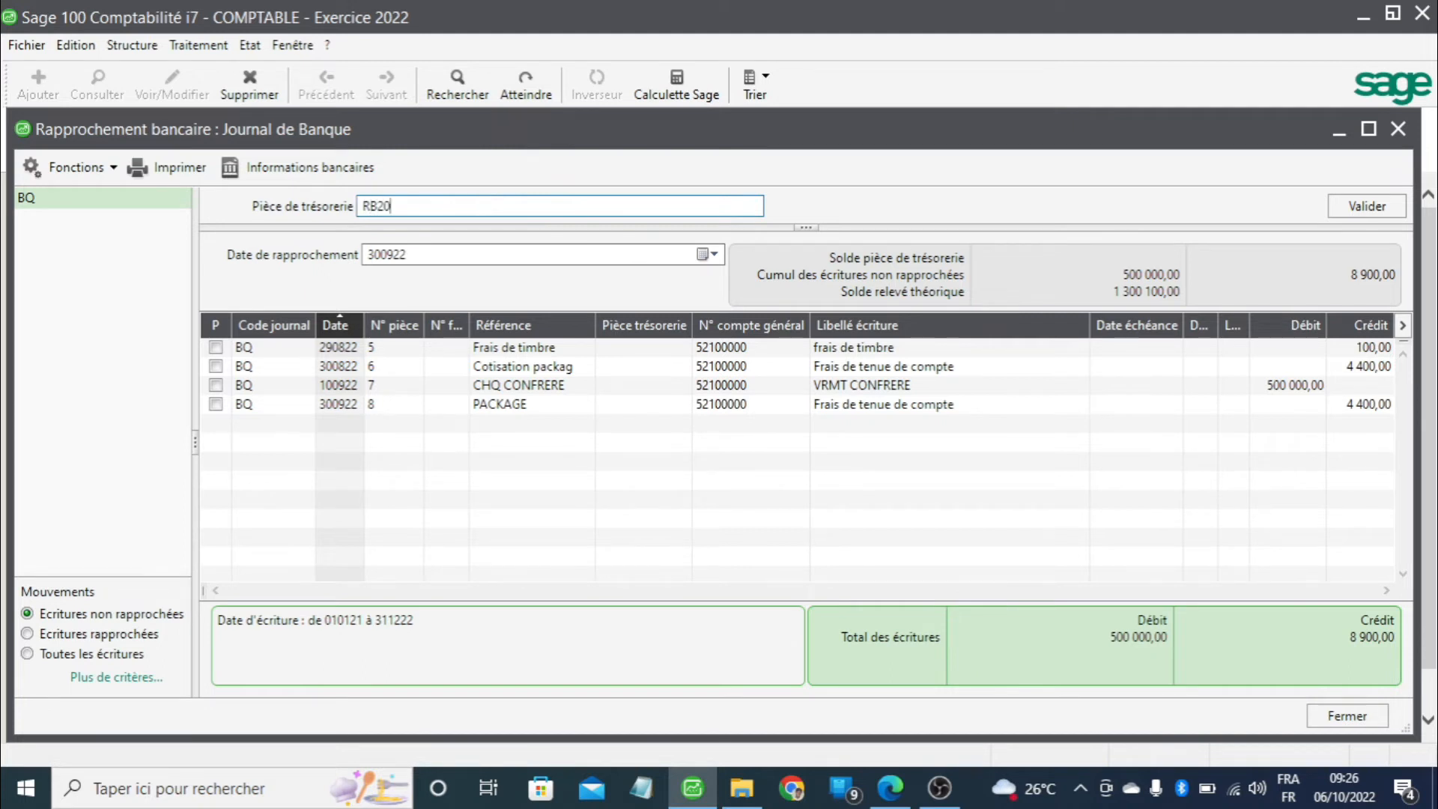
{"action": "key", "text": "Tab"}
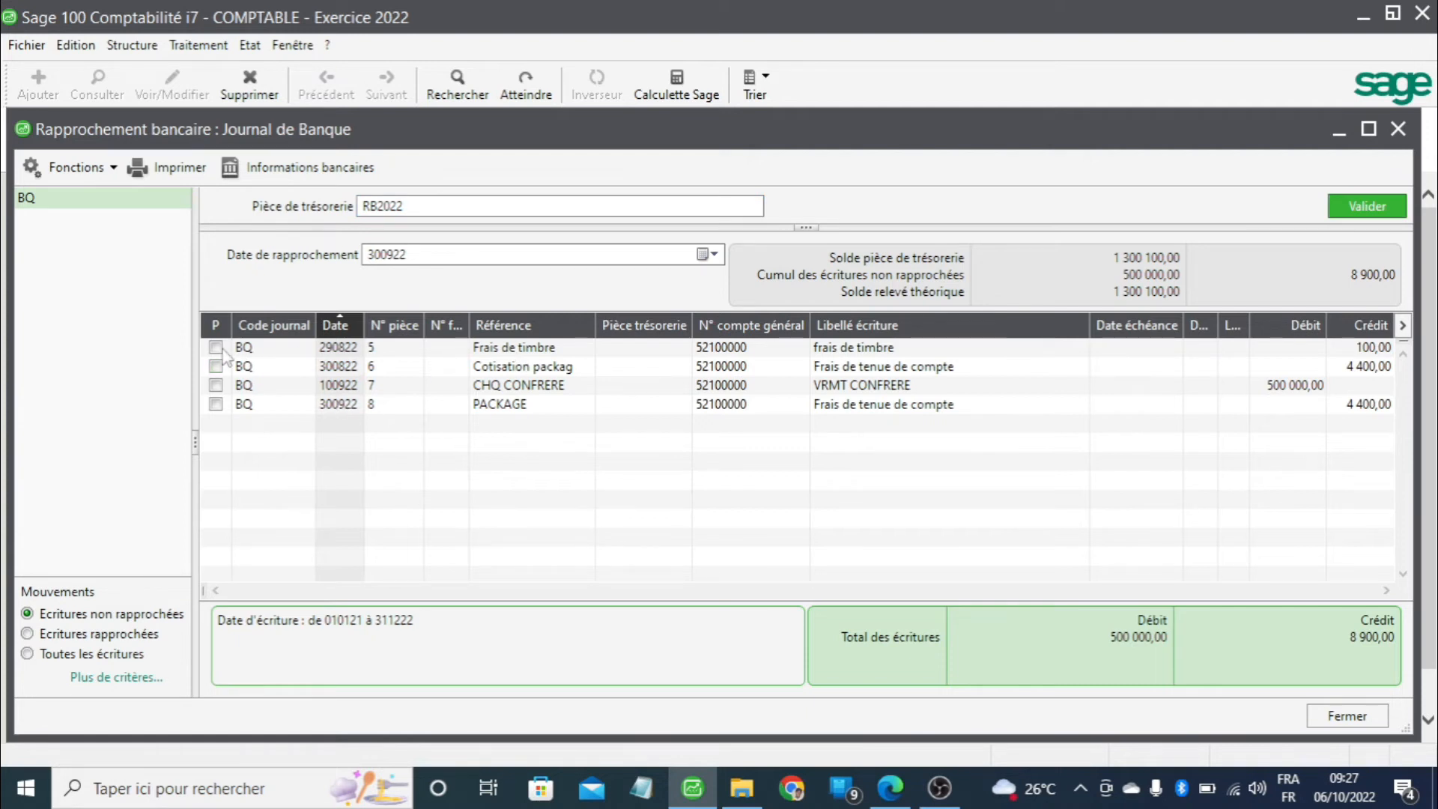
{"action": "left_click", "coordinate": [216, 349]}
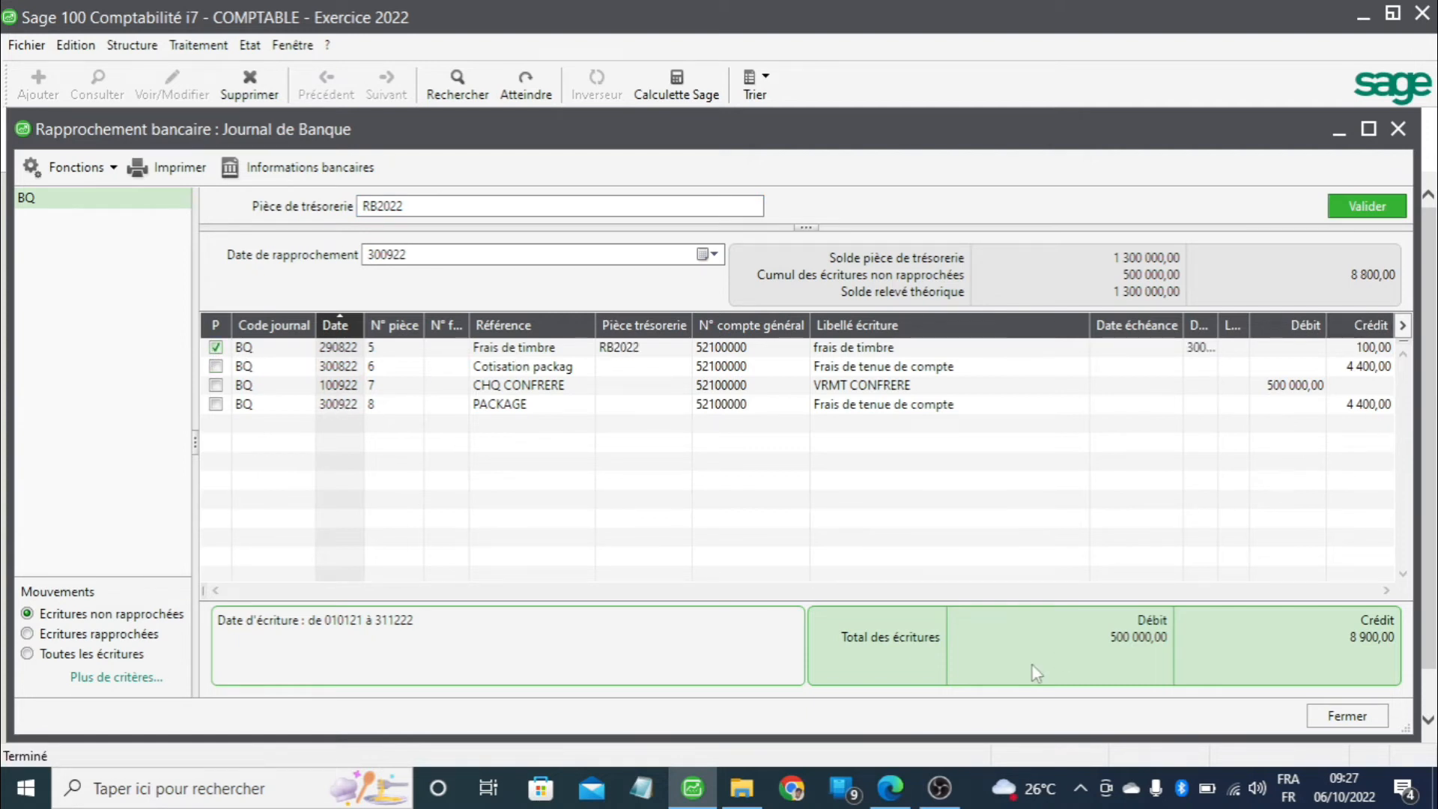
{"action": "left_click", "coordinate": [889, 792]}
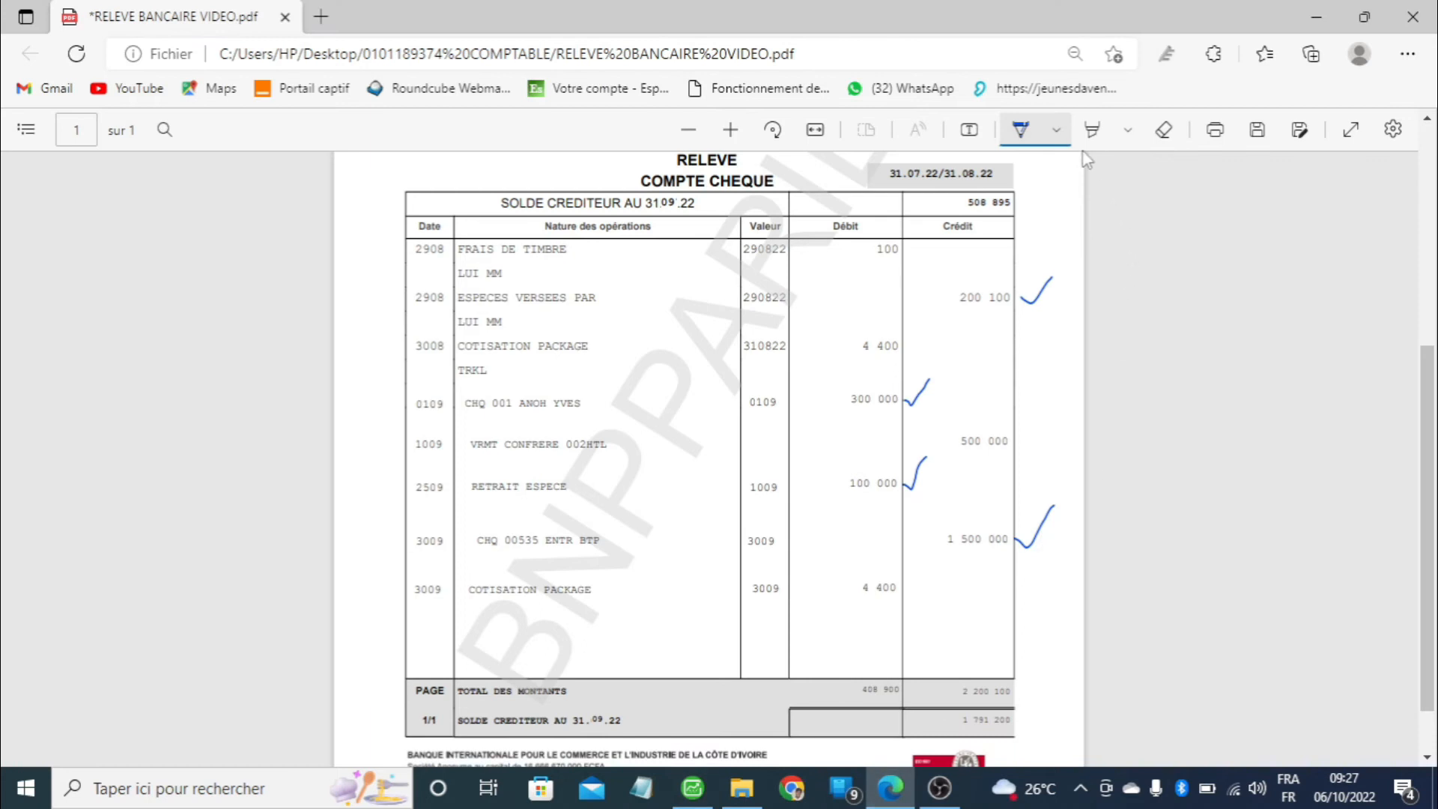
{"action": "left_click_drag", "start_coordinate": [908, 247], "coordinate": [928, 237]}
{"action": "left_click", "coordinate": [692, 794]}
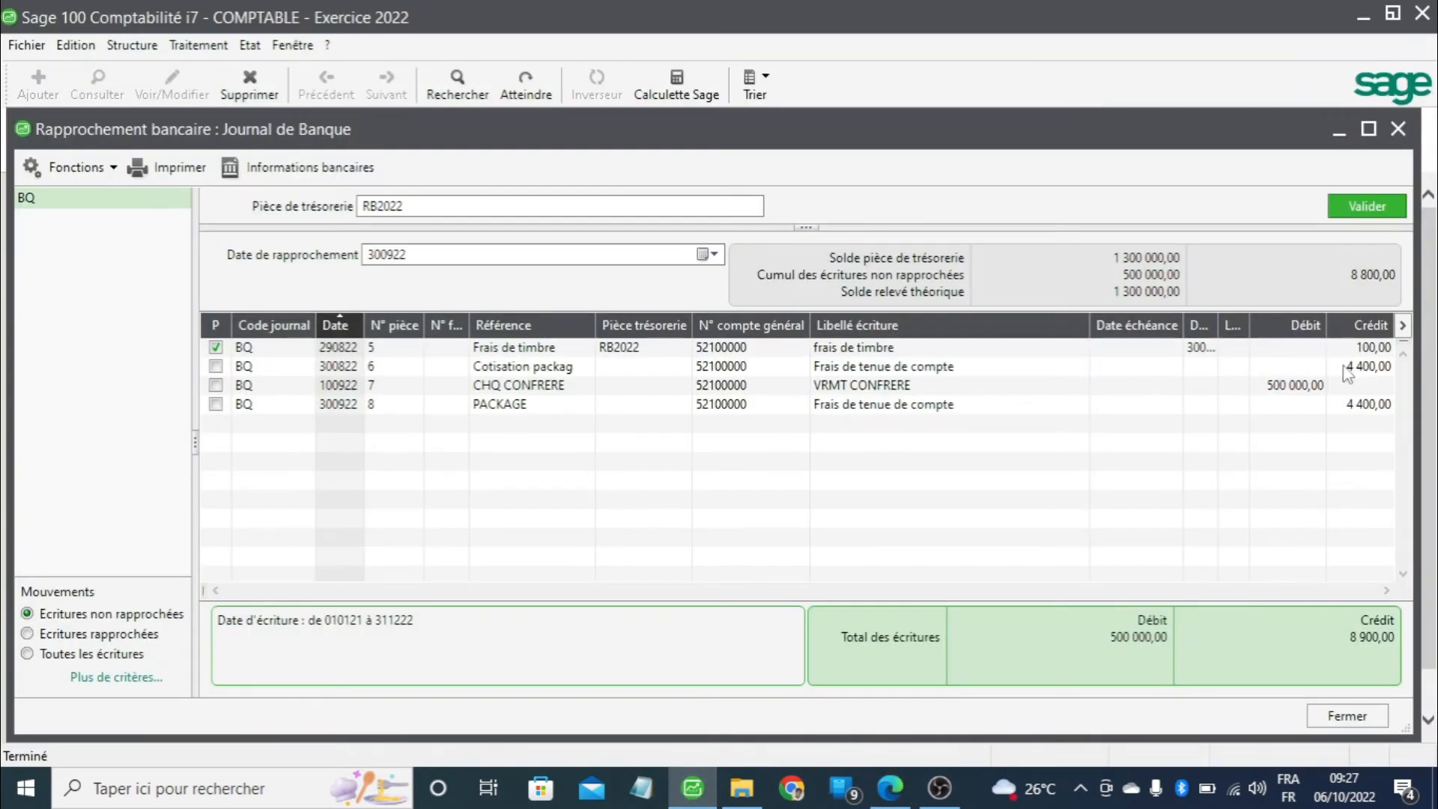
- Mark the 300822 Cotisation packag entry as reconciled in Sage and check off its 4 400 debit on the Edge statement
{"action": "left_click", "coordinate": [216, 367]}
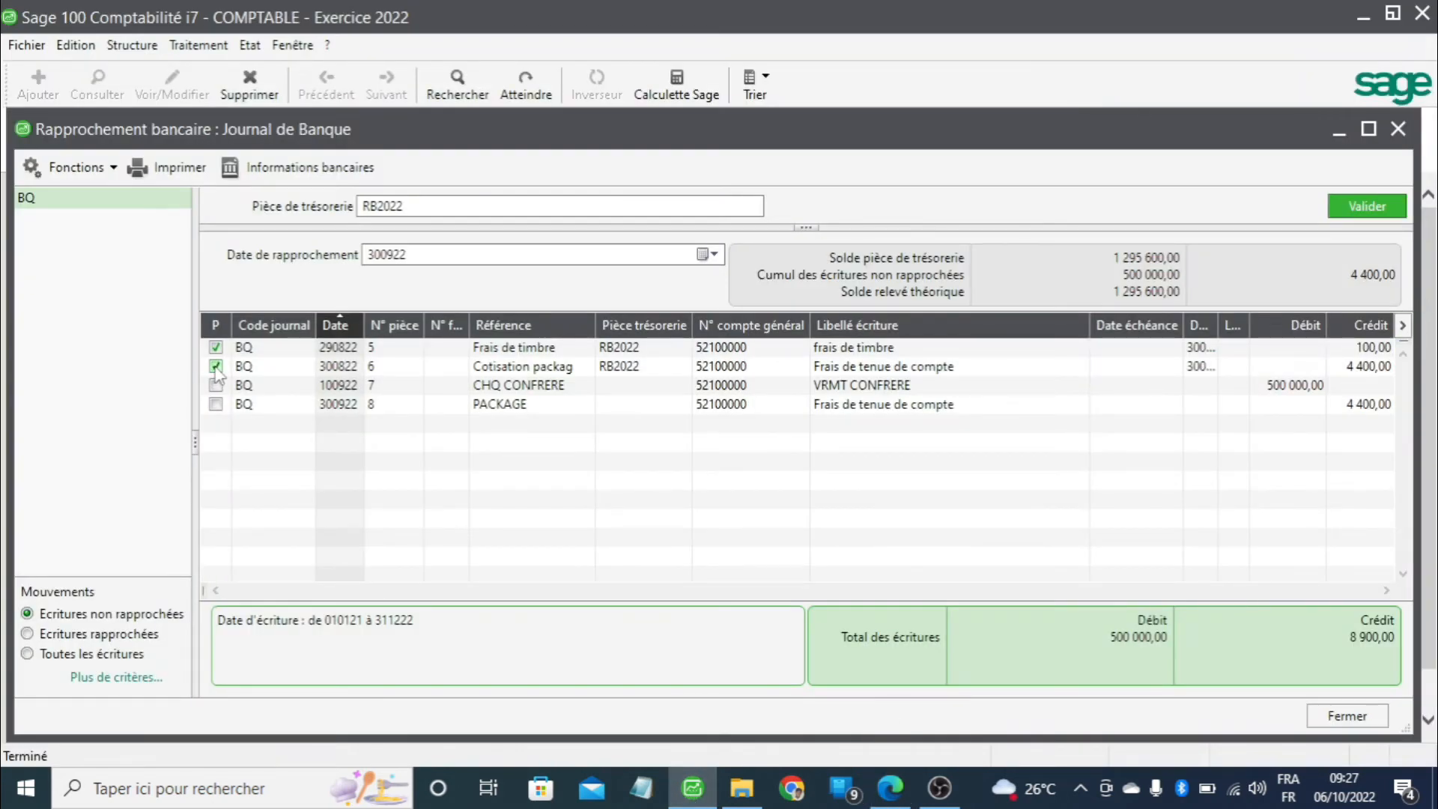
{"action": "left_click", "coordinate": [889, 788]}
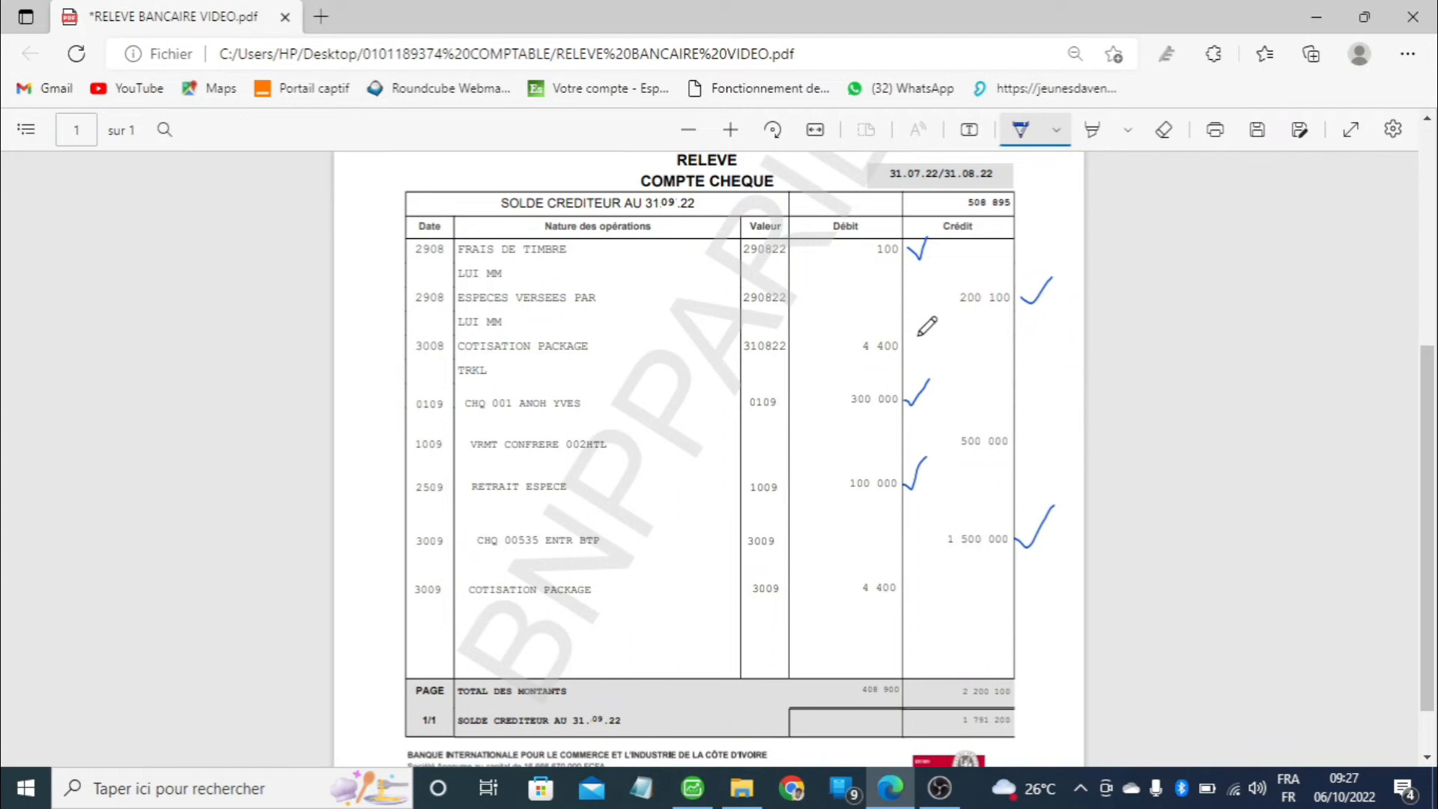
{"action": "left_click_drag", "start_coordinate": [904, 346], "coordinate": [927, 320]}
{"action": "left_click", "coordinate": [693, 788]}
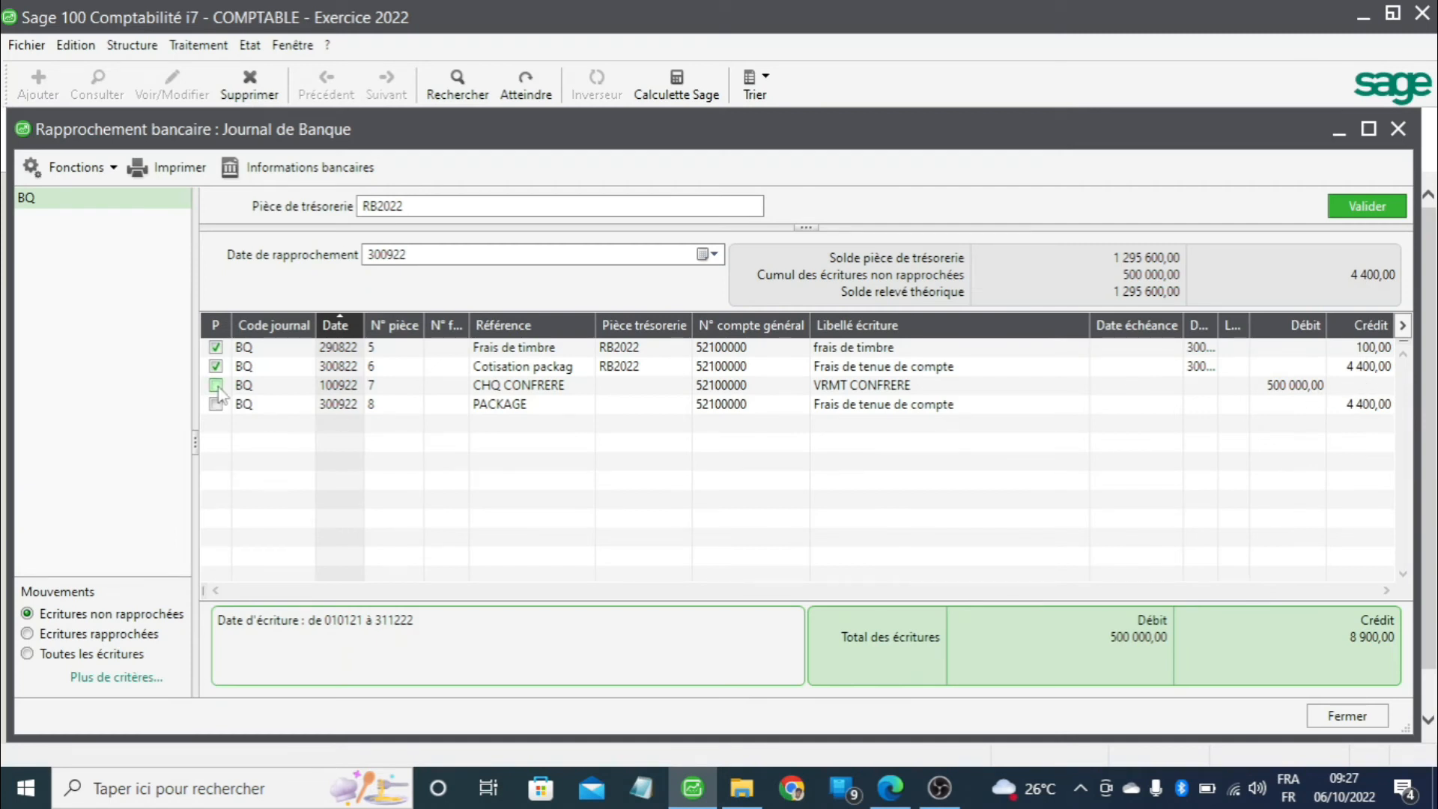
- Mark the VRMT CONFRERE entry of 100922 as reconciled in Sage and check off its 500 000 credit on the Edge statement
{"action": "left_click", "coordinate": [215, 385]}
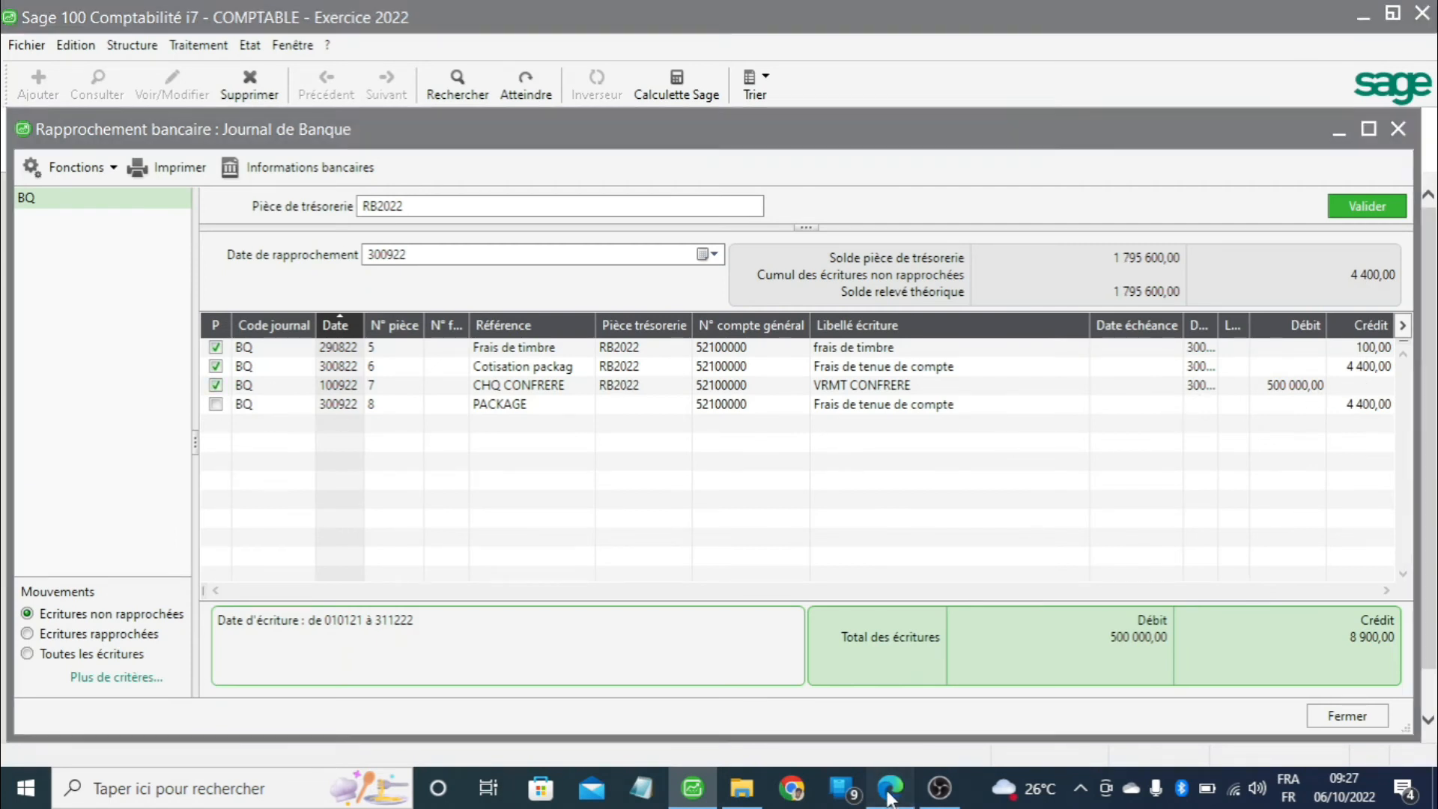
{"action": "left_click", "coordinate": [890, 788]}
{"action": "left_click_drag", "start_coordinate": [1012, 442], "coordinate": [1038, 410]}
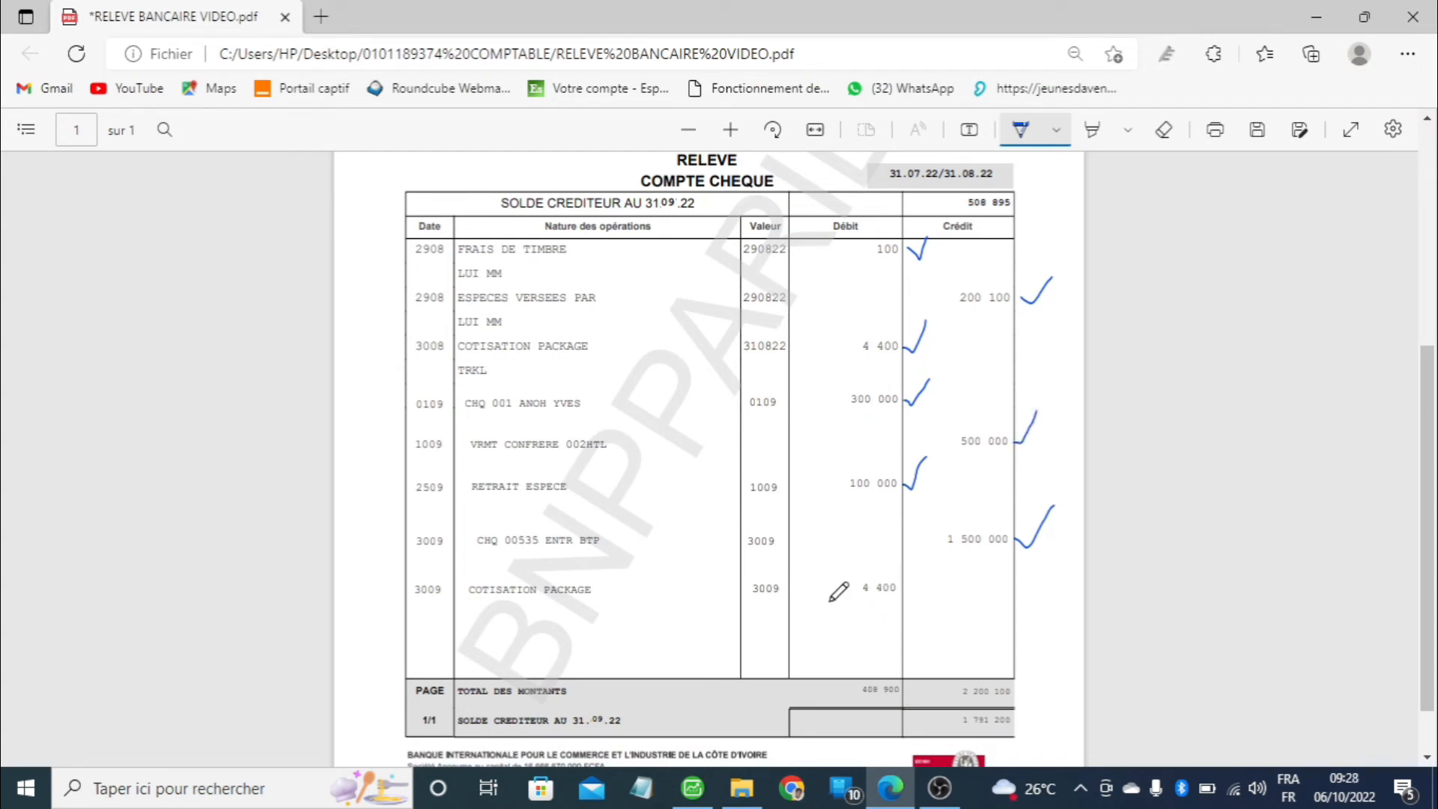
{"action": "left_click", "coordinate": [700, 795]}
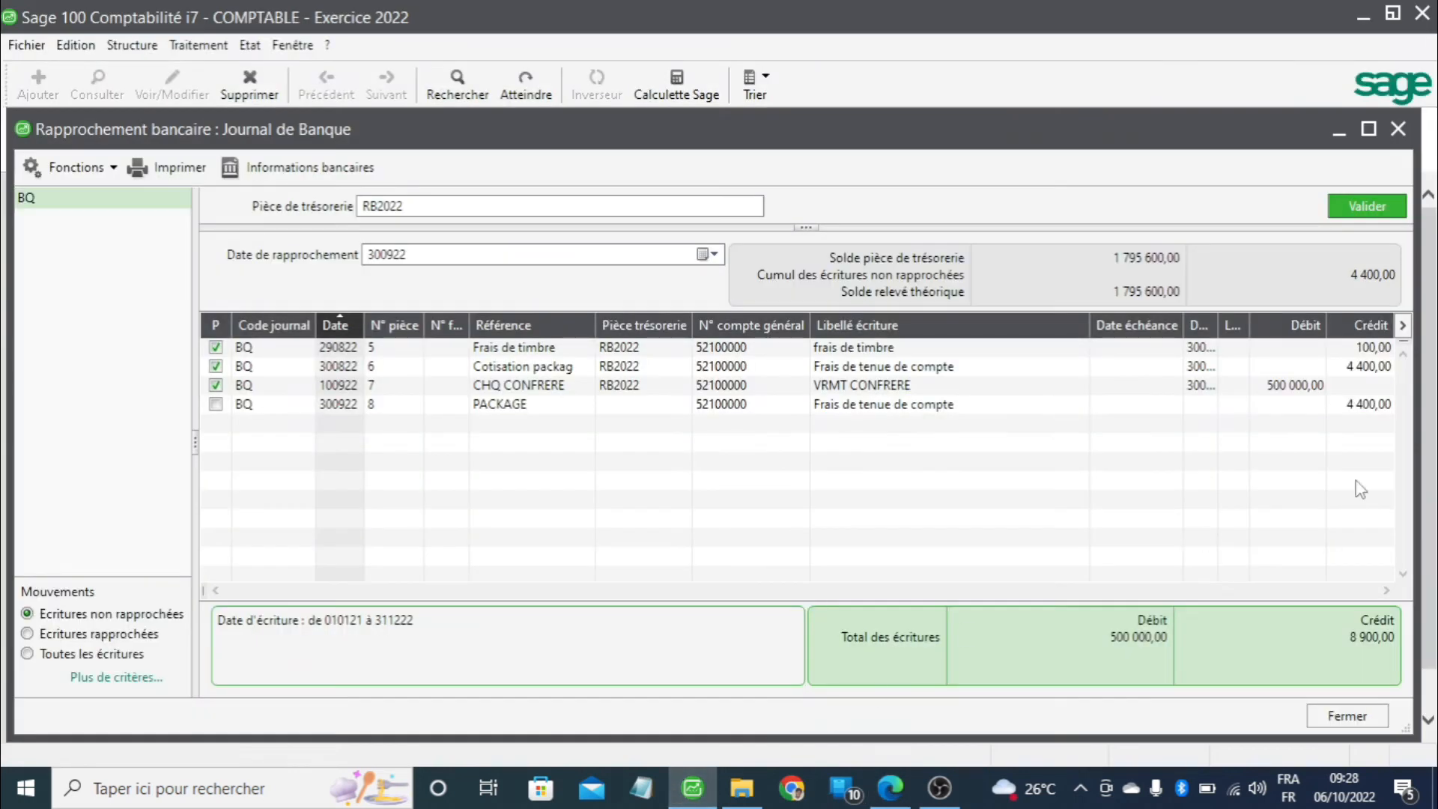
- Mark the PACKAGE entry of 300922 as reconciled in Sage and check off the 3009 COTISATION PACKAGE debit on the Edge statement
{"action": "left_click", "coordinate": [216, 404]}
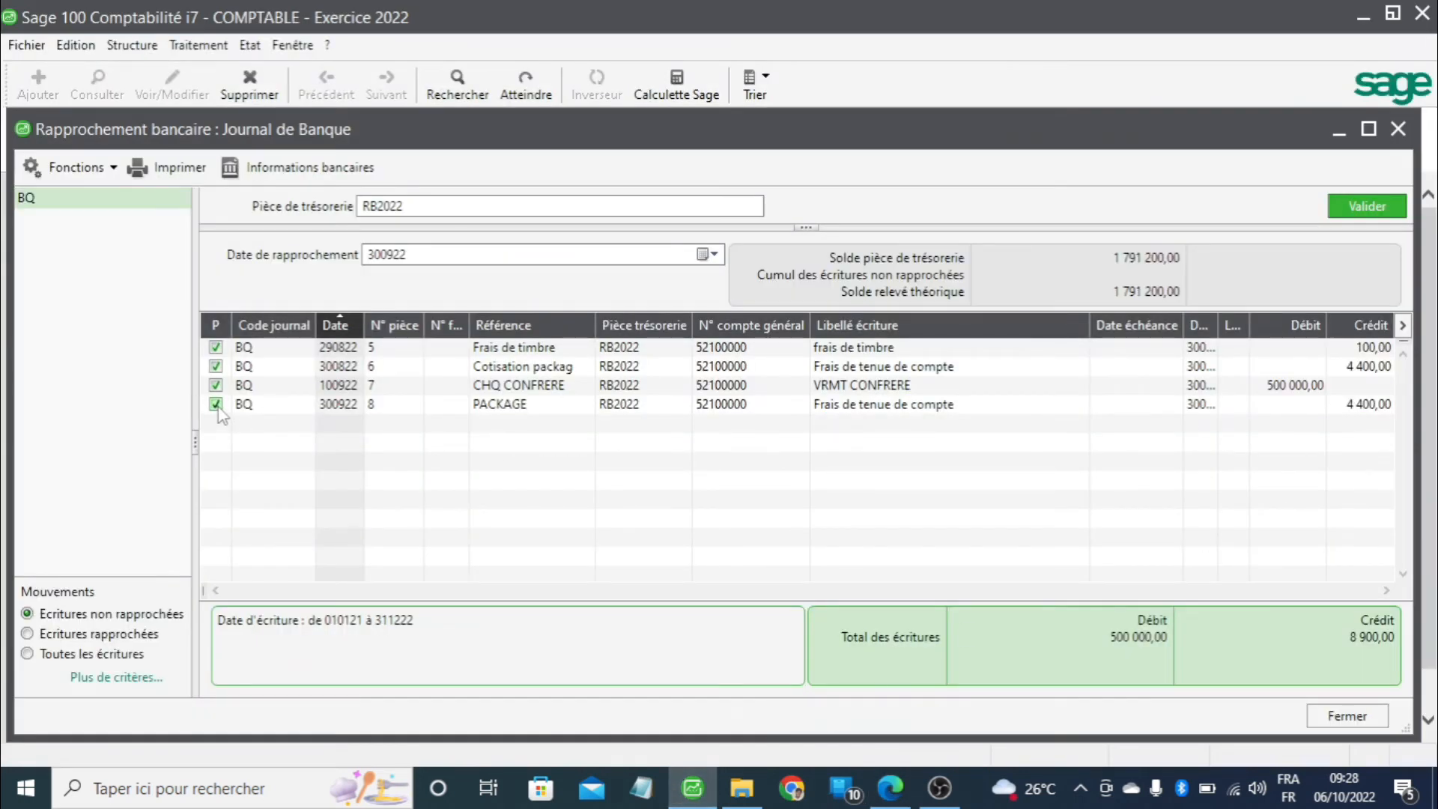
{"action": "left_click", "coordinate": [890, 791]}
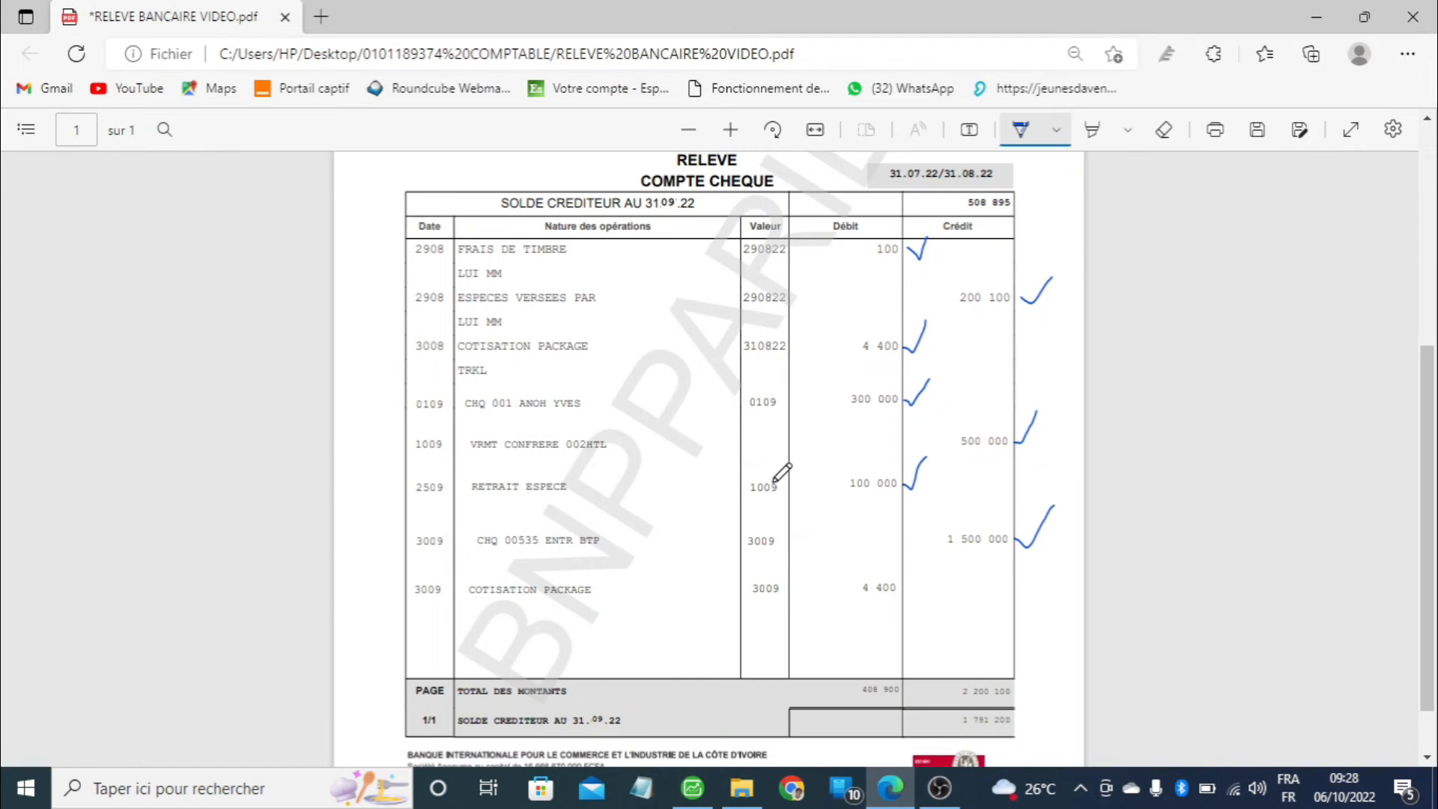
{"action": "left_click_drag", "start_coordinate": [903, 582], "coordinate": [923, 566]}
{"action": "left_click", "coordinate": [693, 798]}
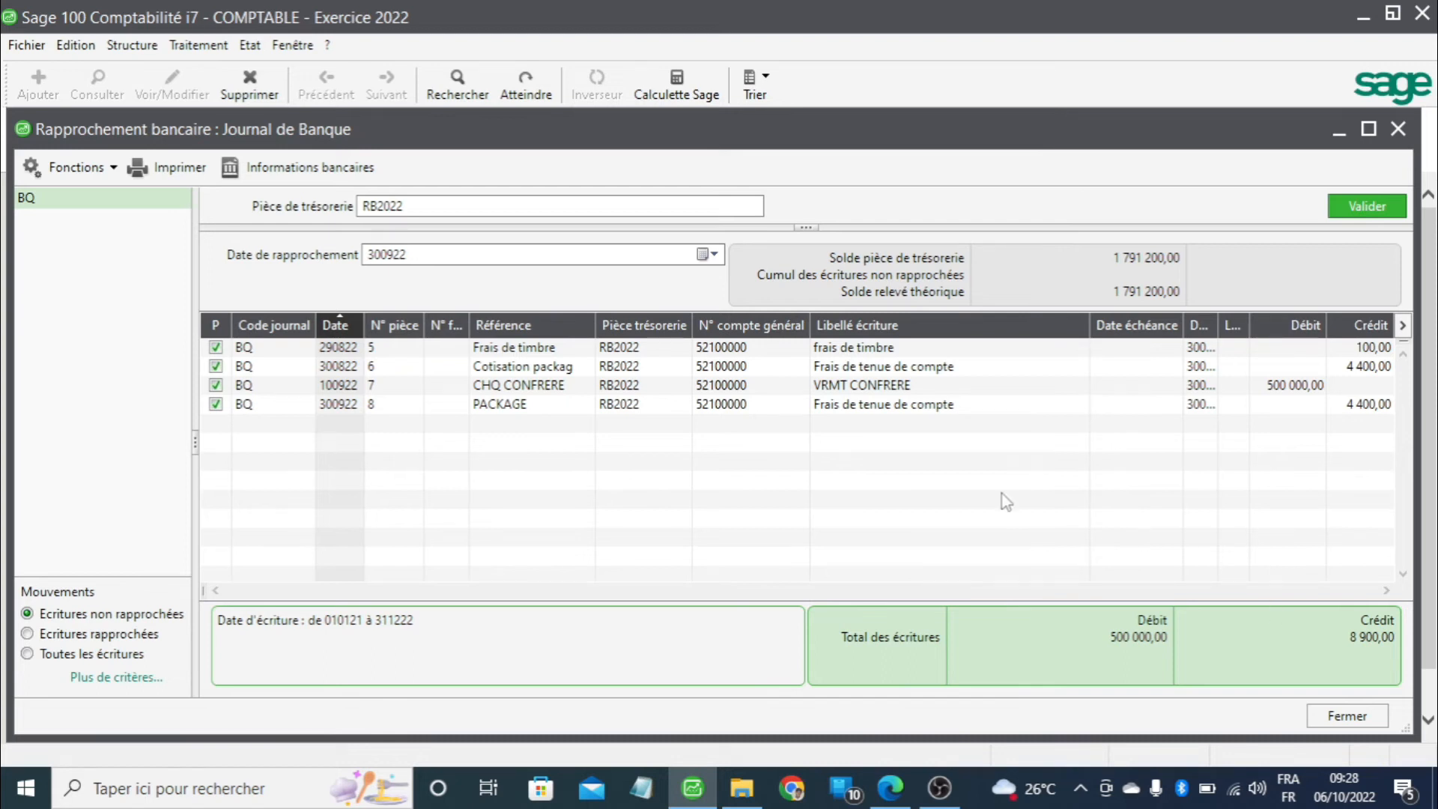
- Display the bank information summary and compare its receipts, disbursements and book balance with the totals on the Edge statement
{"action": "left_click", "coordinate": [309, 173]}
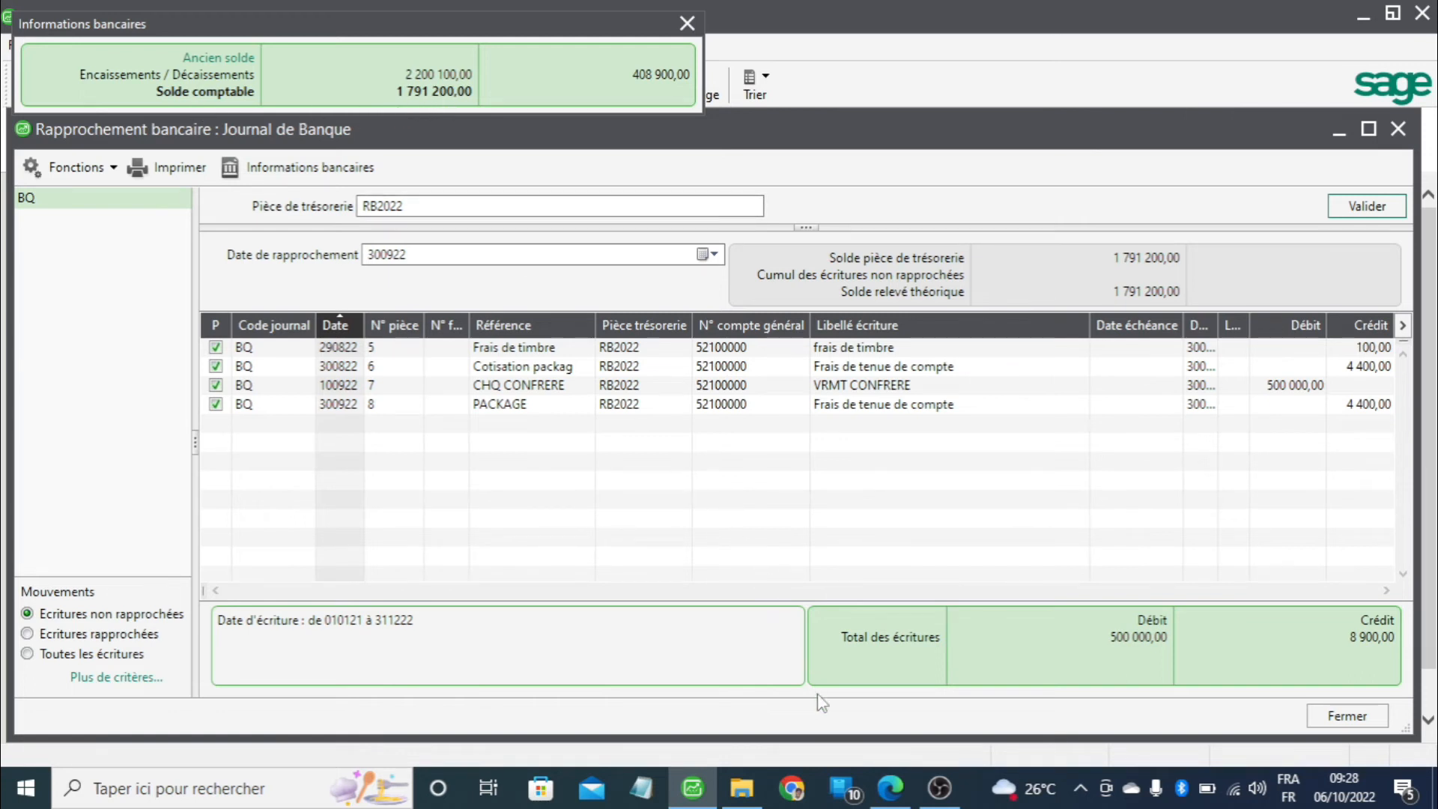
{"action": "left_click", "coordinate": [890, 788]}
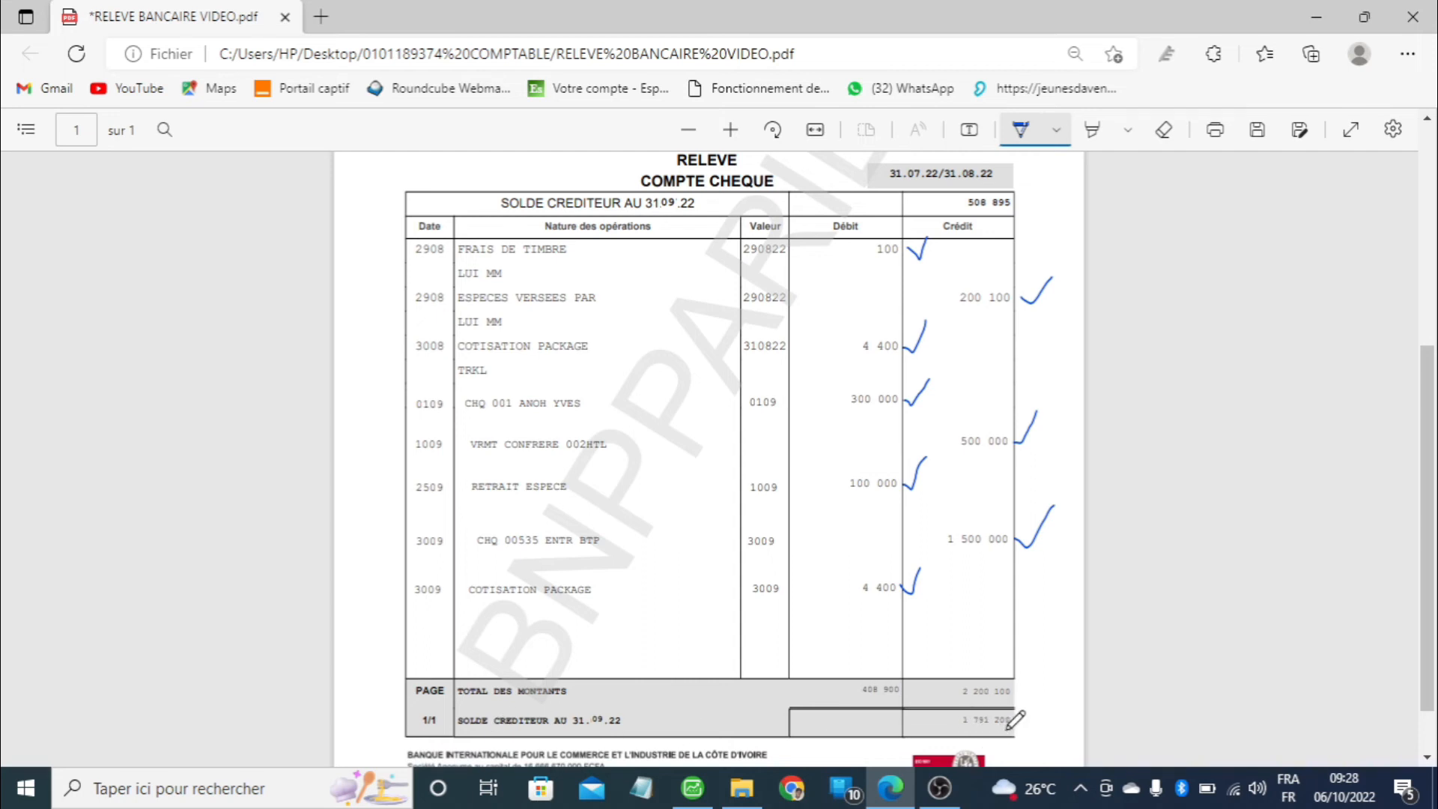
{"action": "left_click", "coordinate": [692, 788]}
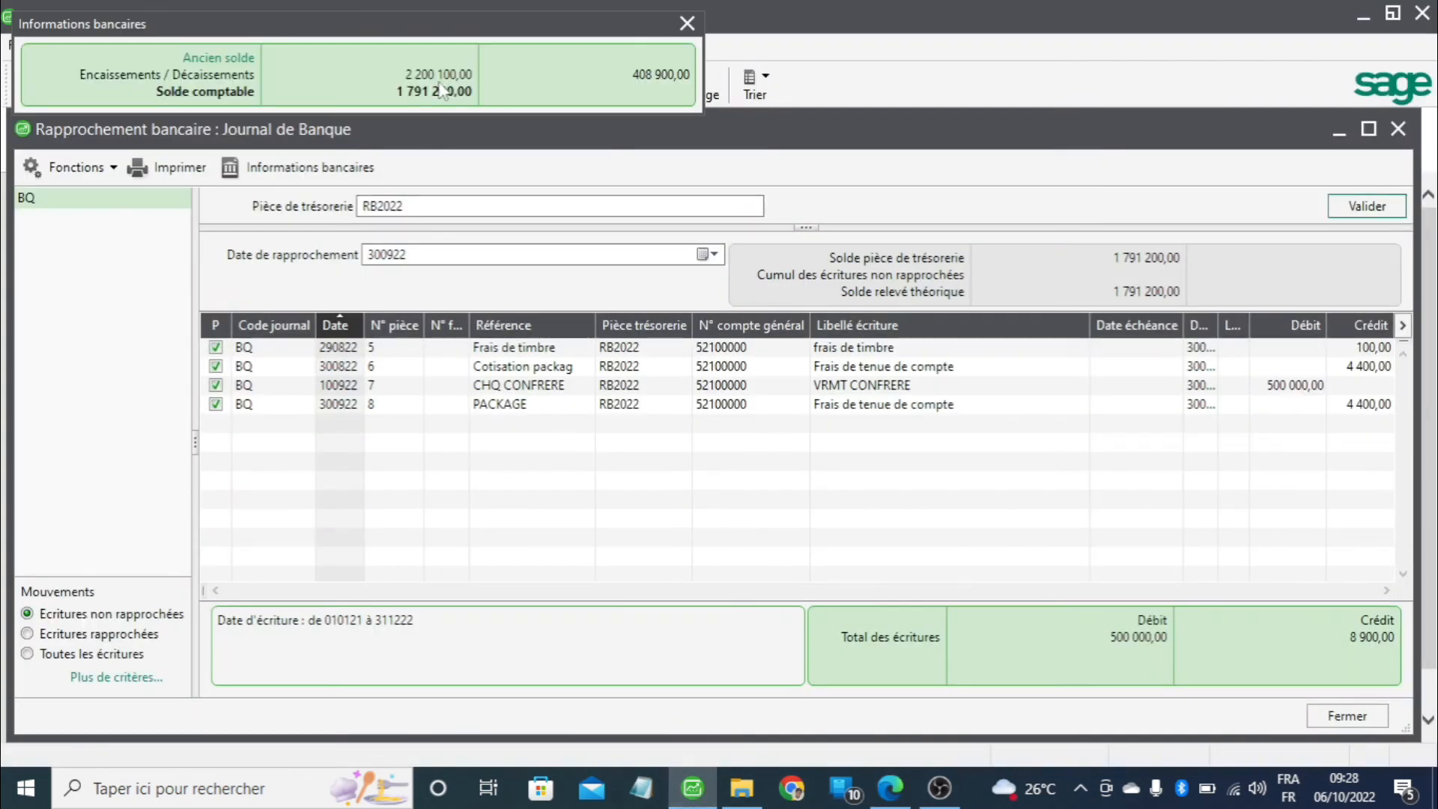
{"action": "left_click", "coordinate": [899, 800]}
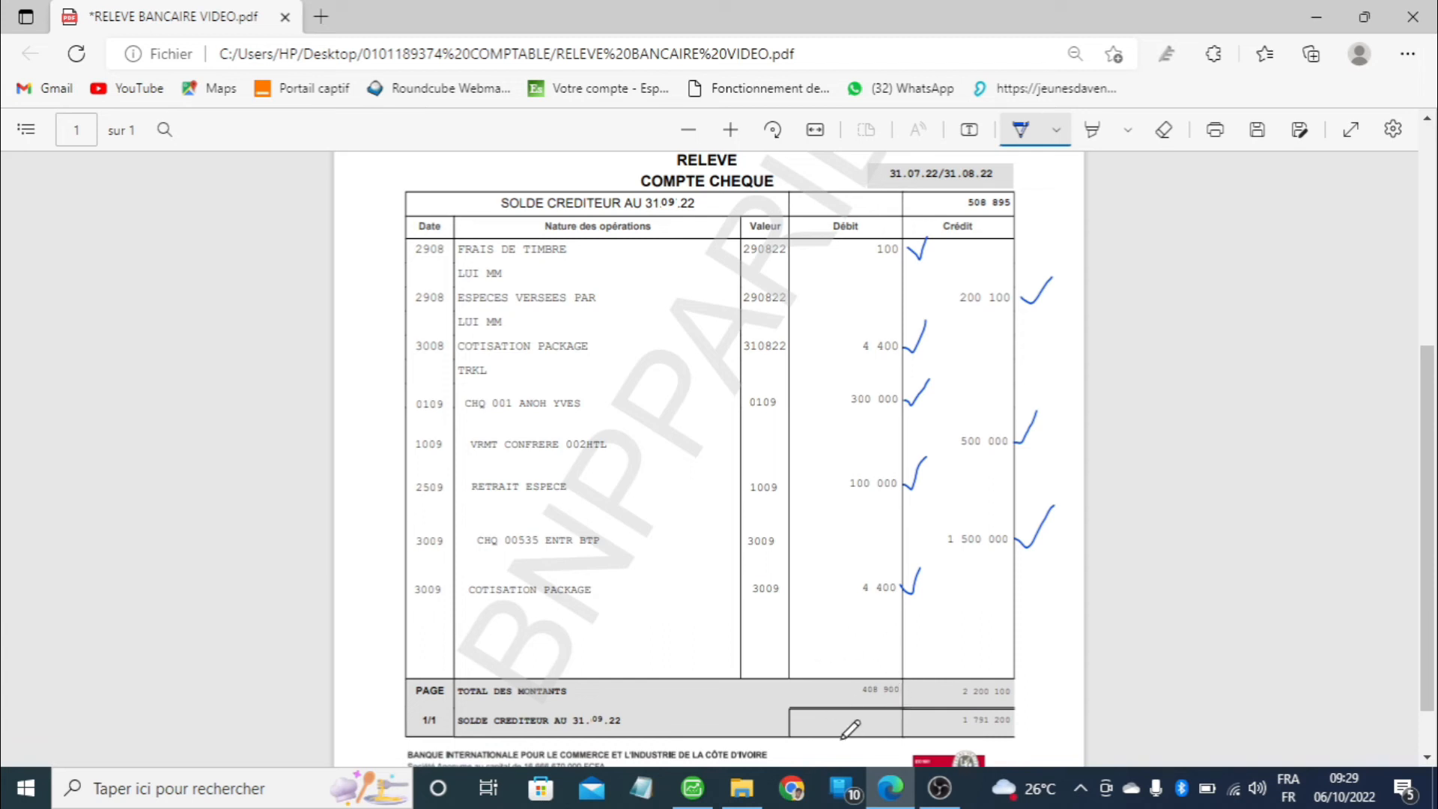
{"action": "left_click", "coordinate": [692, 789]}
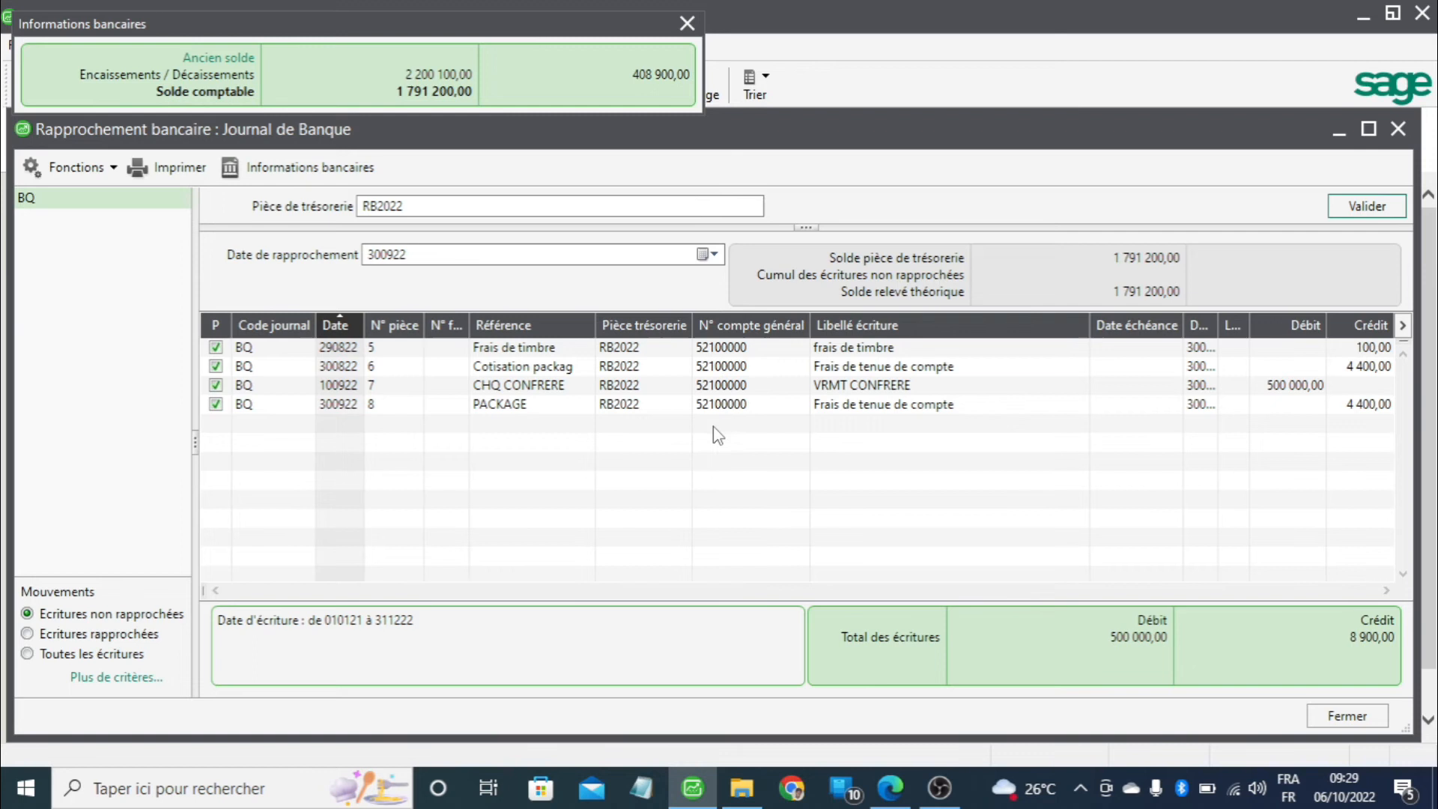
{"action": "left_click", "coordinate": [890, 788]}
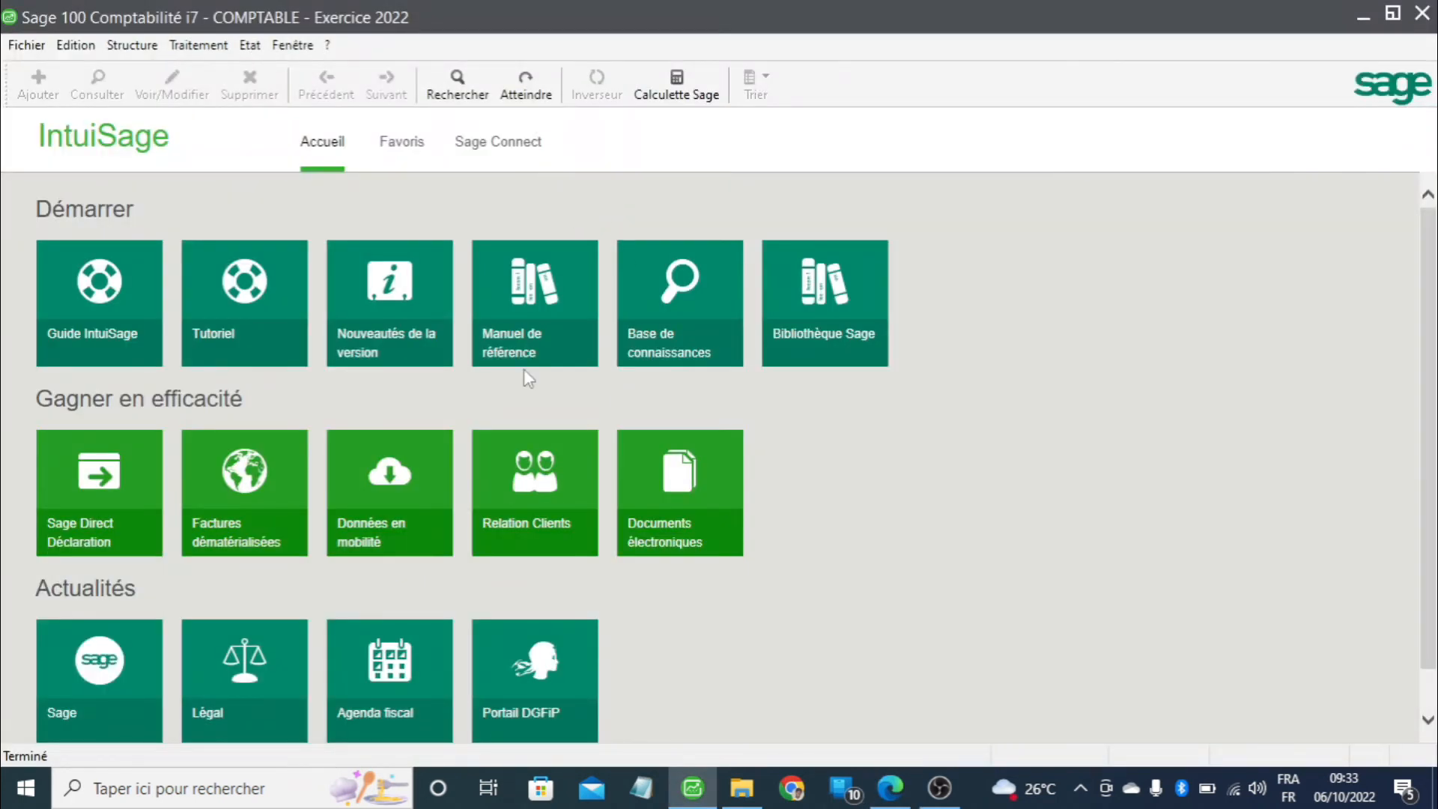
- Generate a print preview of the complete general ledger for account 521 from 010122 to 311222, enlarged for reading
{"action": "left_click", "coordinate": [250, 45]}
{"action": "left_click", "coordinate": [281, 152]}
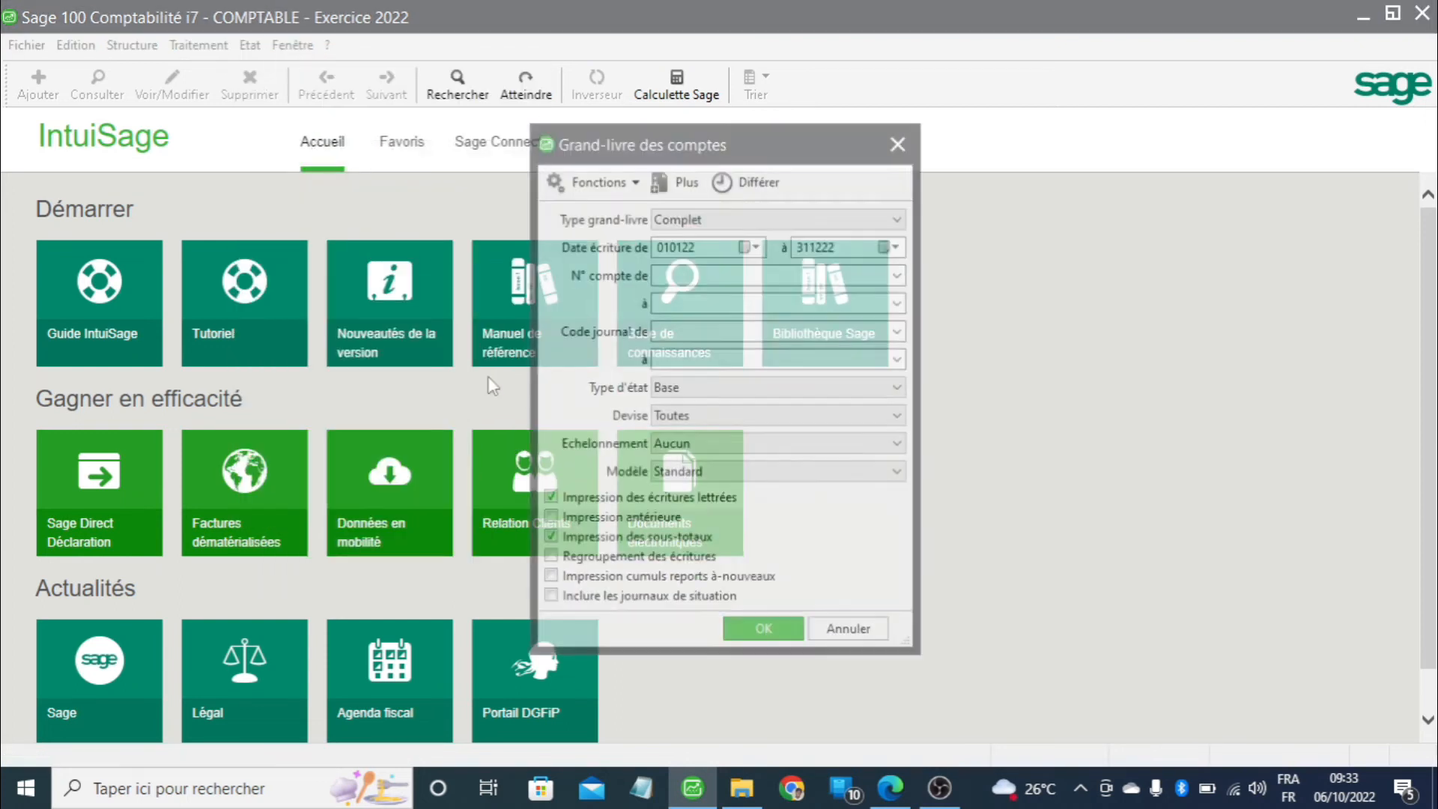
{"action": "left_click", "coordinate": [685, 275]}
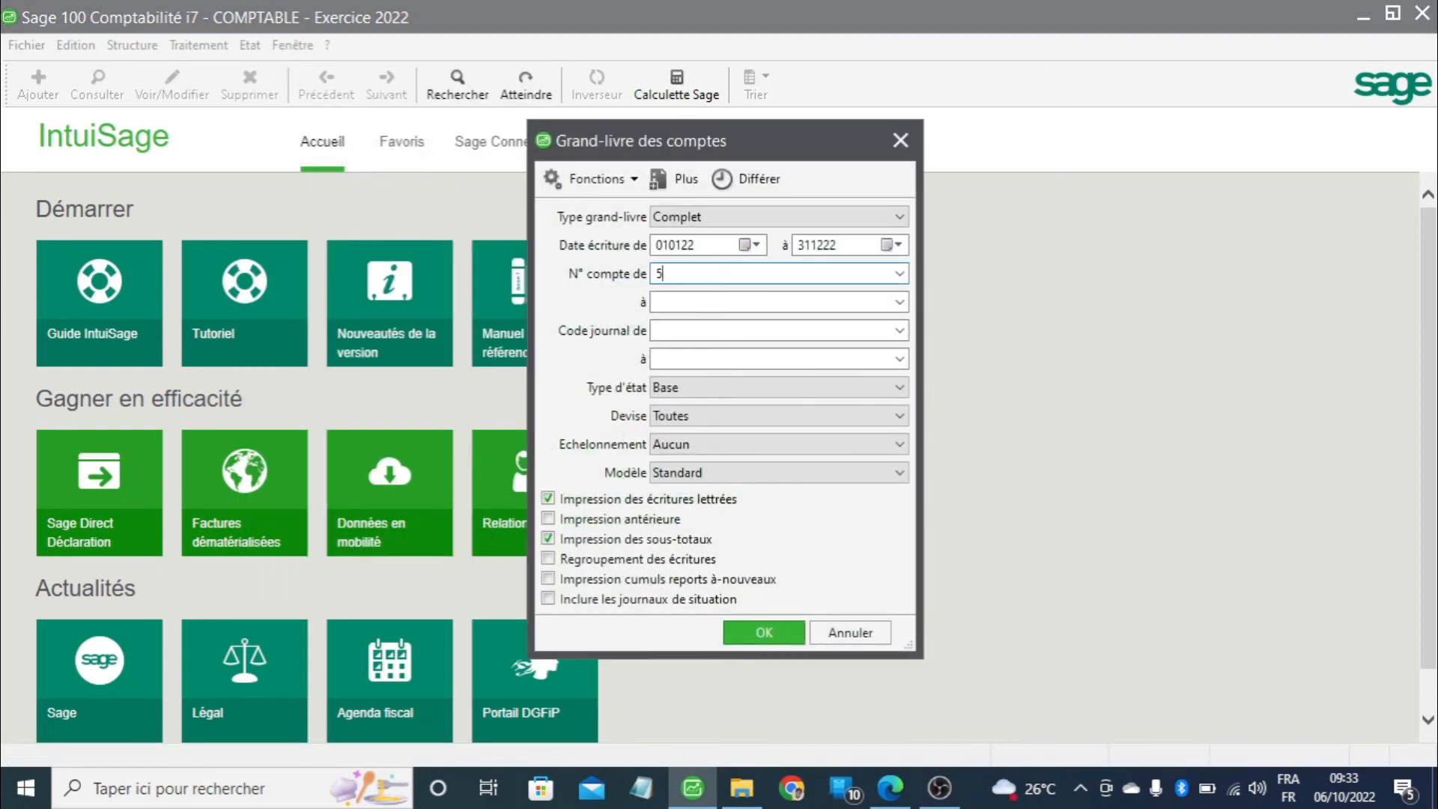
{"action": "key", "text": "Tab"}
{"action": "type", "text": "52"}
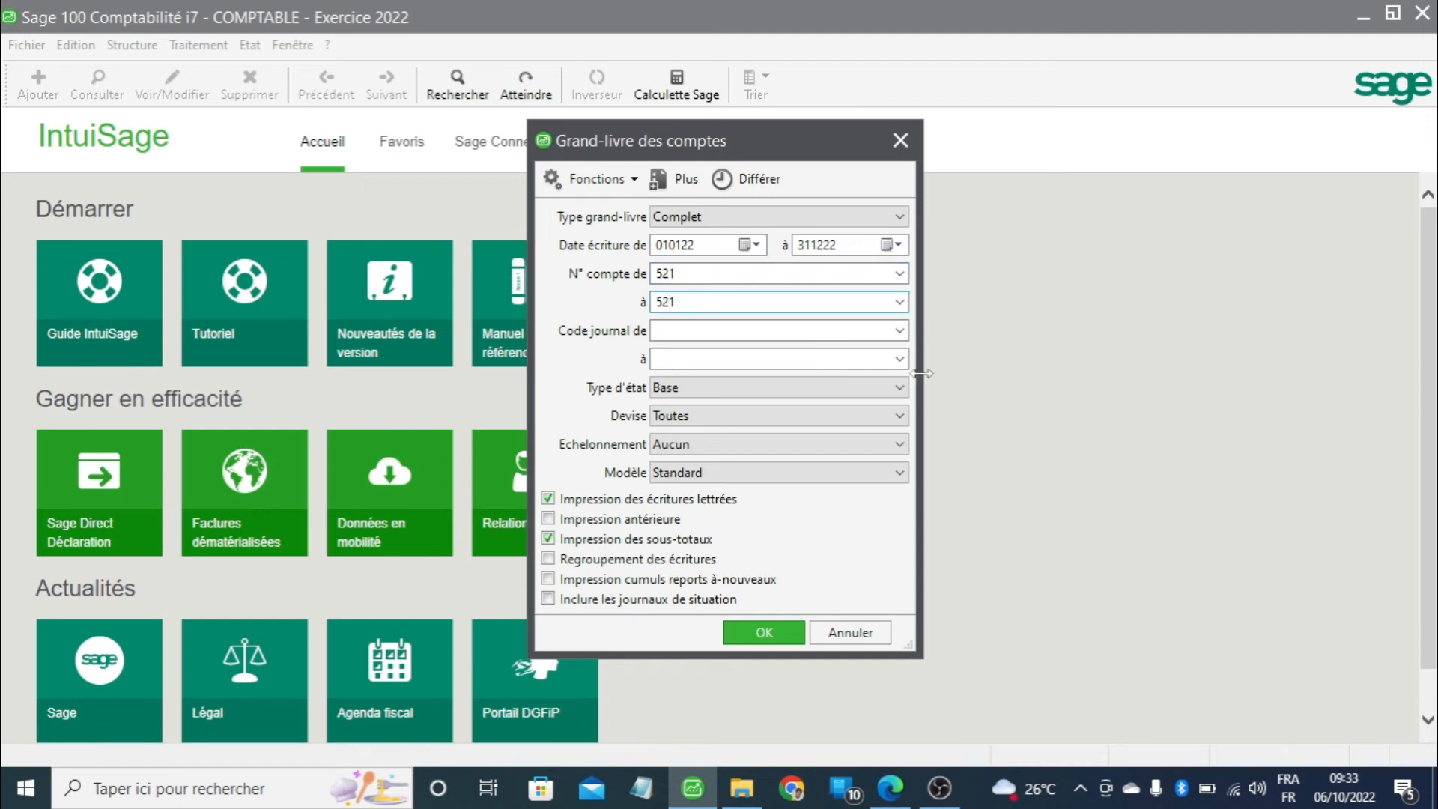
{"action": "left_click", "coordinate": [776, 632]}
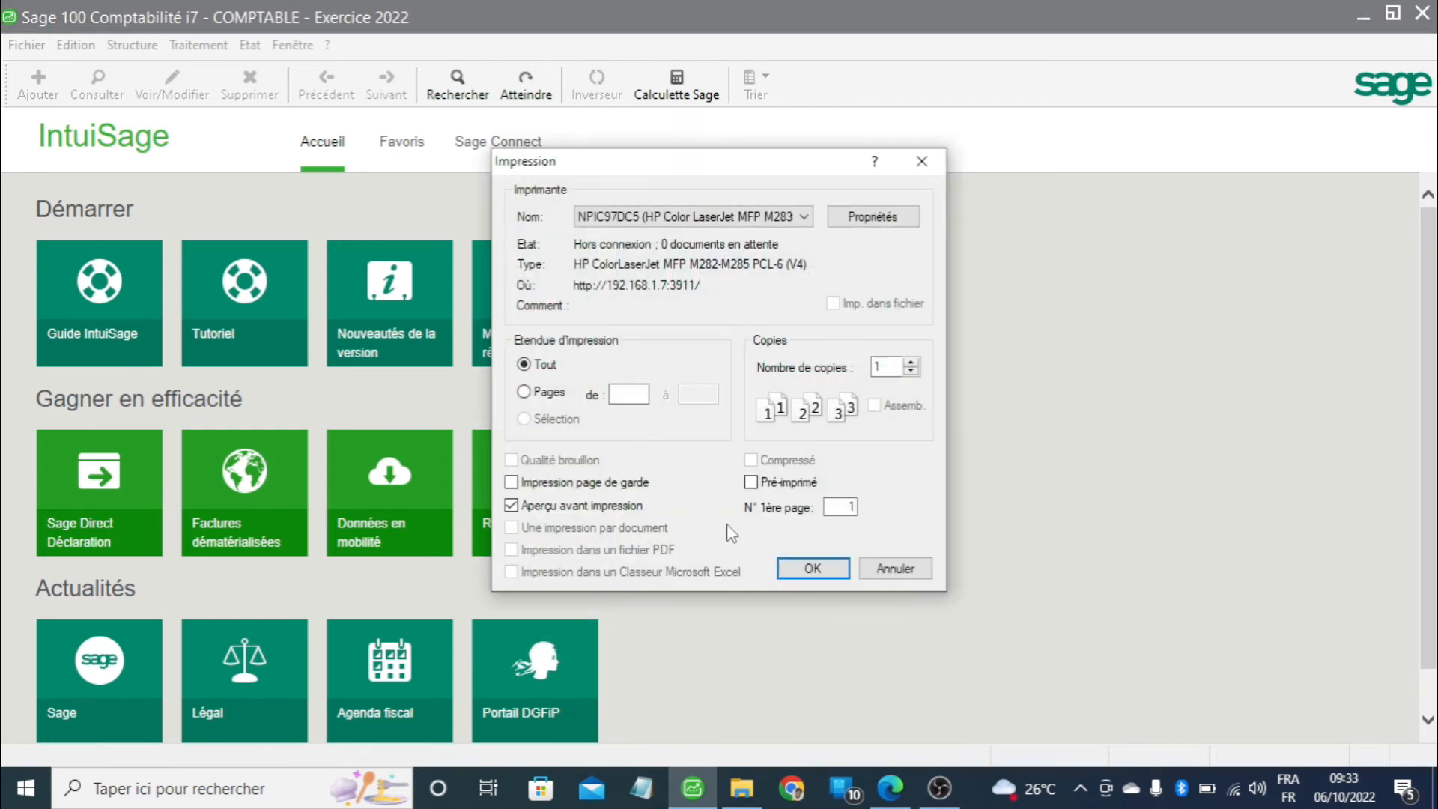
{"action": "left_click", "coordinate": [830, 569]}
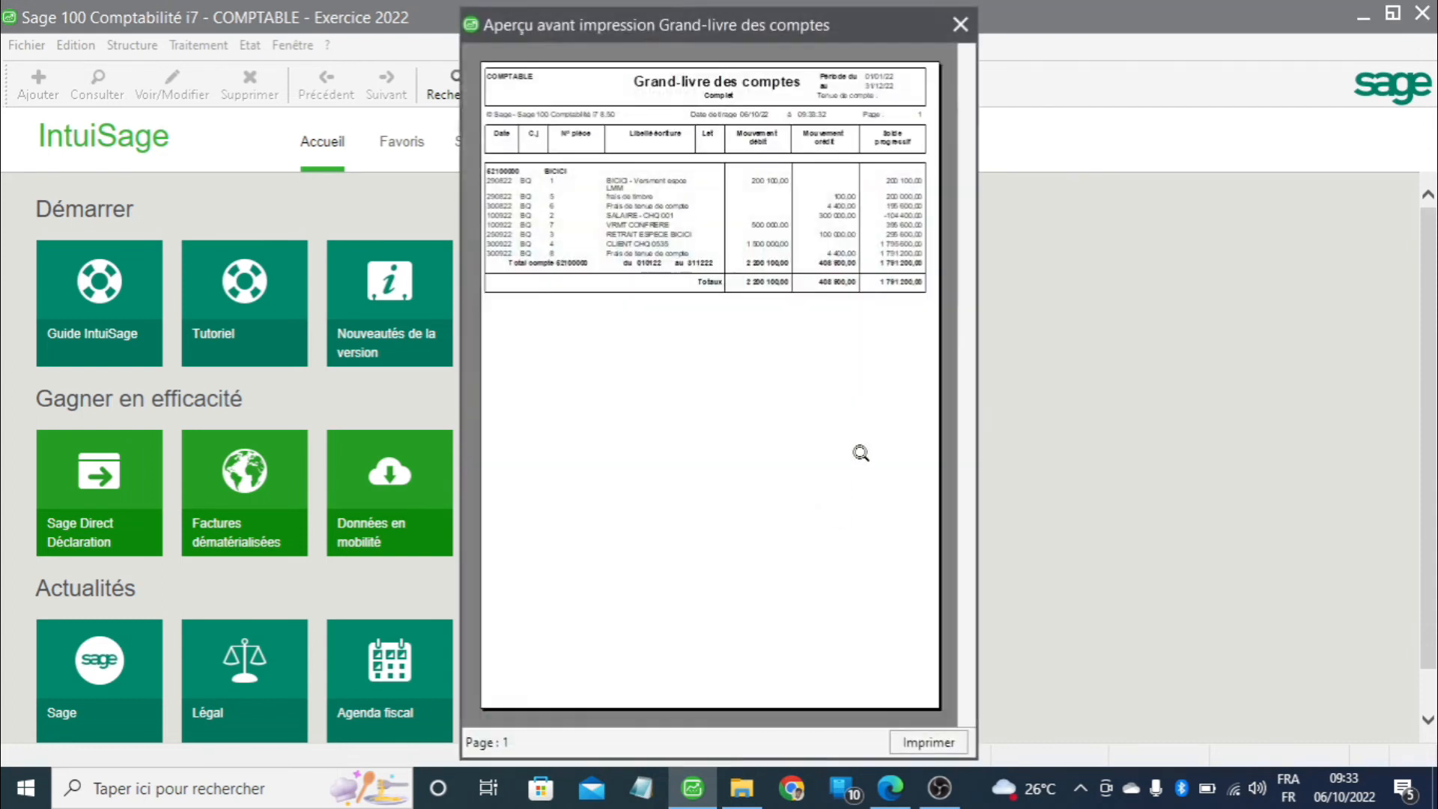
{"action": "left_click", "coordinate": [861, 453]}
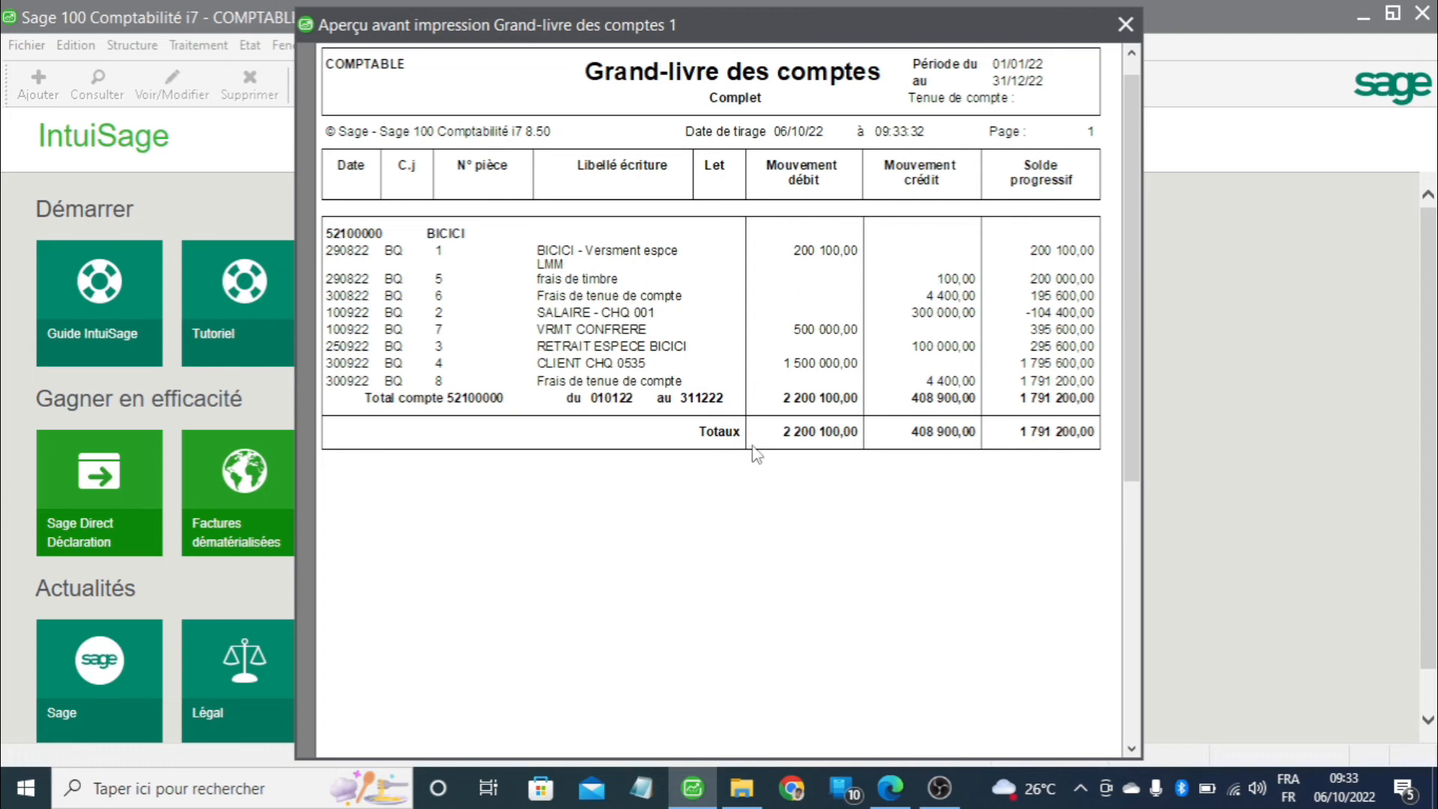
- Compare the account 521 ledger movements and totals with the ticked lines and totals on the Edge bank statement
{"action": "left_click", "coordinate": [889, 788]}
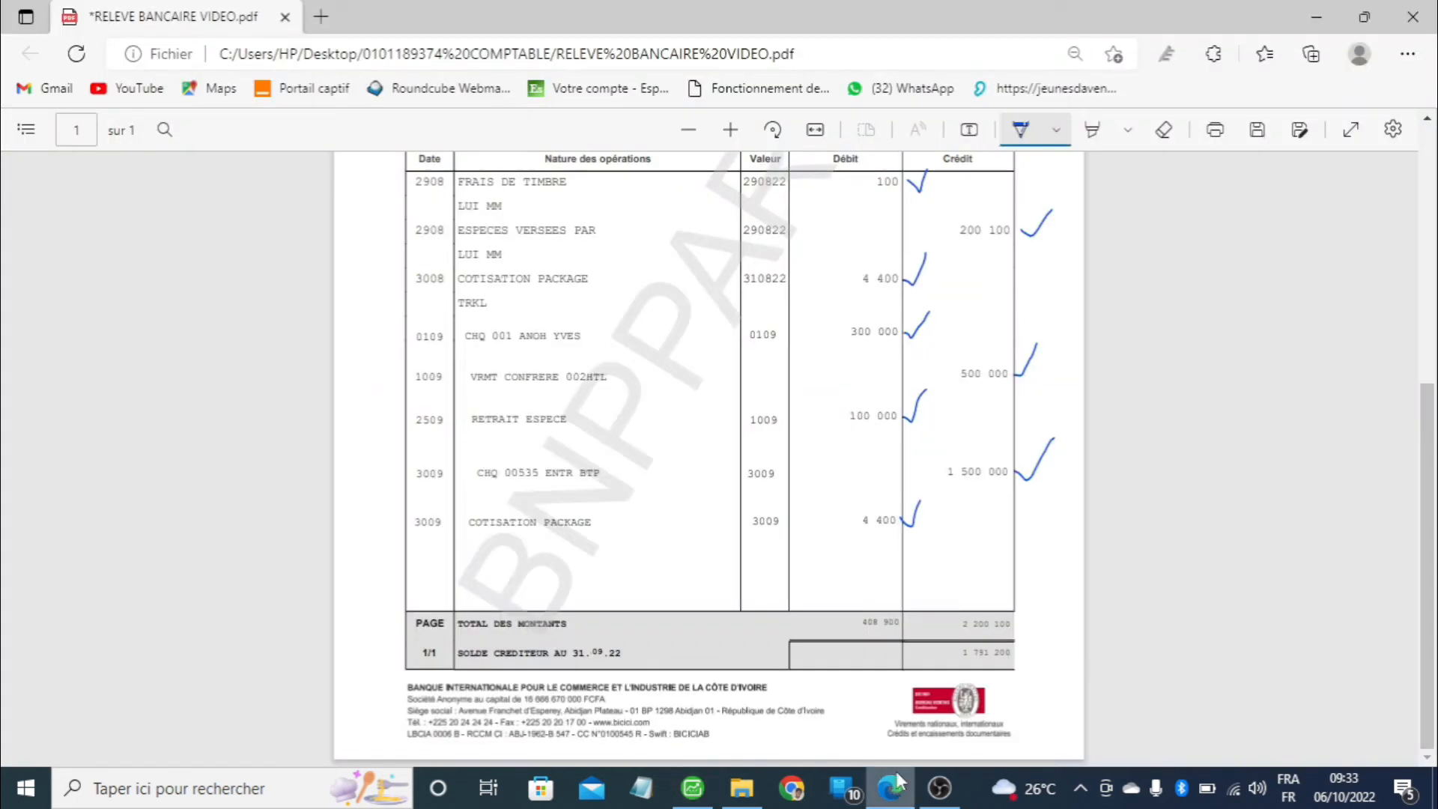
{"action": "scroll", "coordinate": [985, 345], "scroll_direction": "up", "scroll_amount": 3}
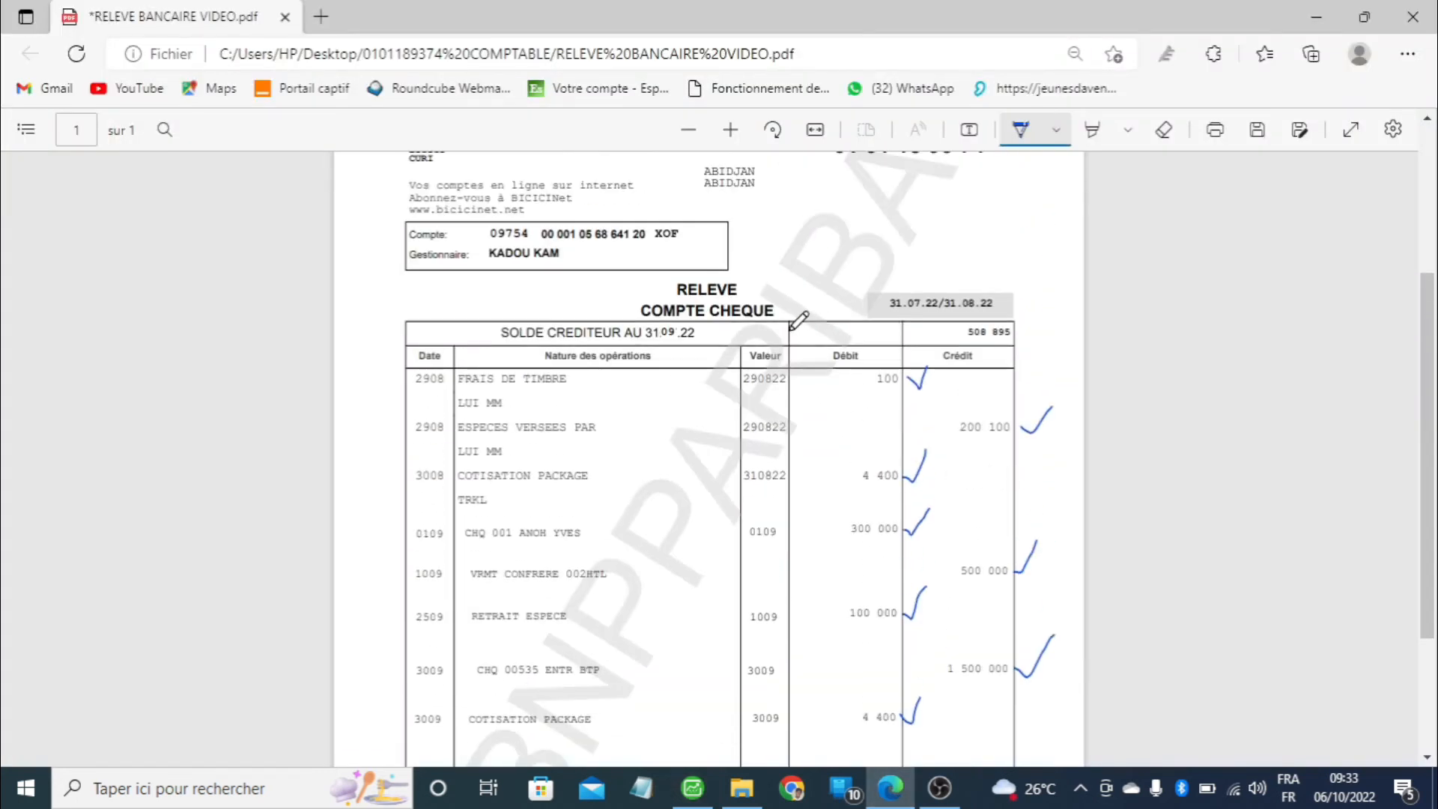
{"action": "scroll", "coordinate": [799, 321], "scroll_direction": "down", "scroll_amount": 1}
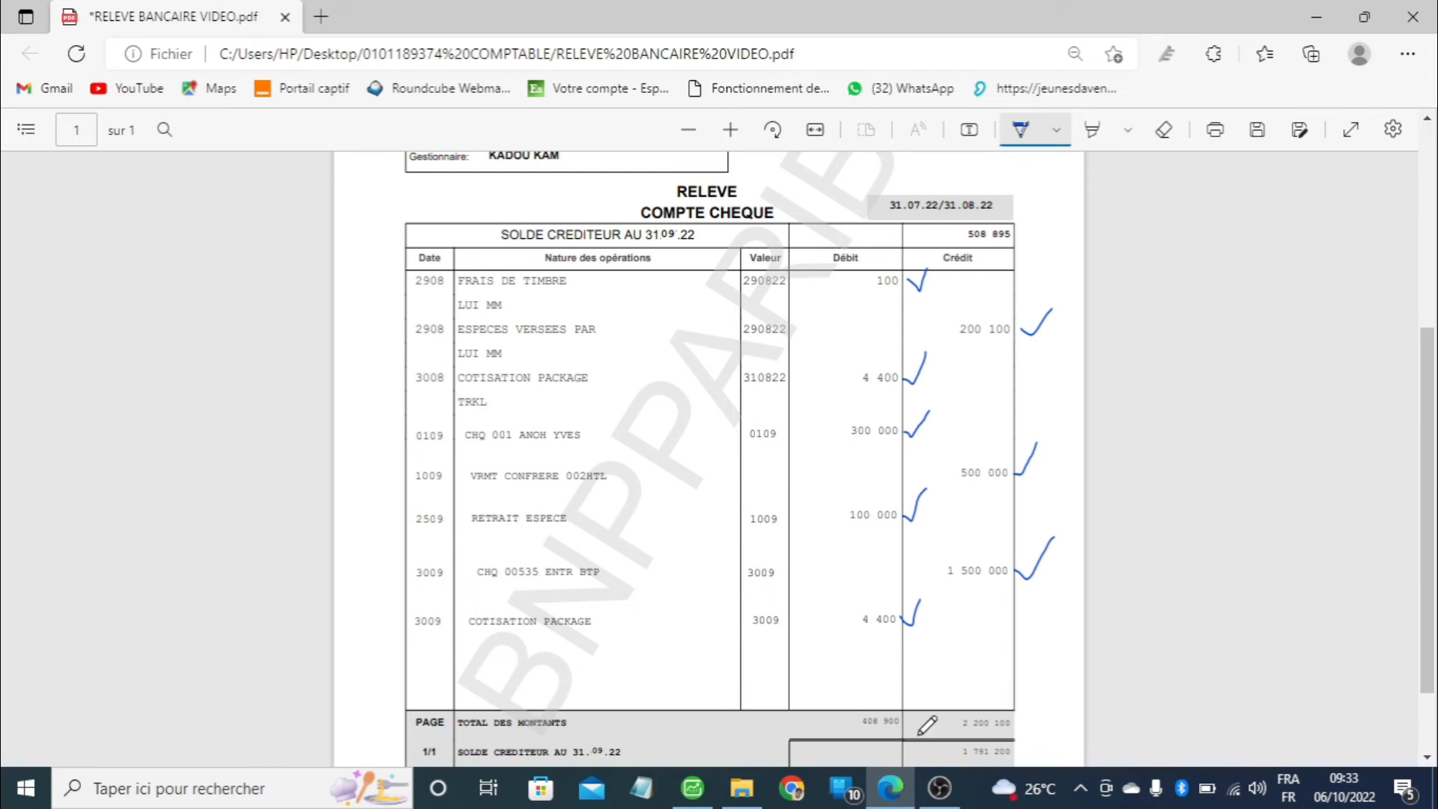
- Return to Sage and close the bank information summary and the BQ bank reconciliation
{"action": "left_click", "coordinate": [692, 788]}
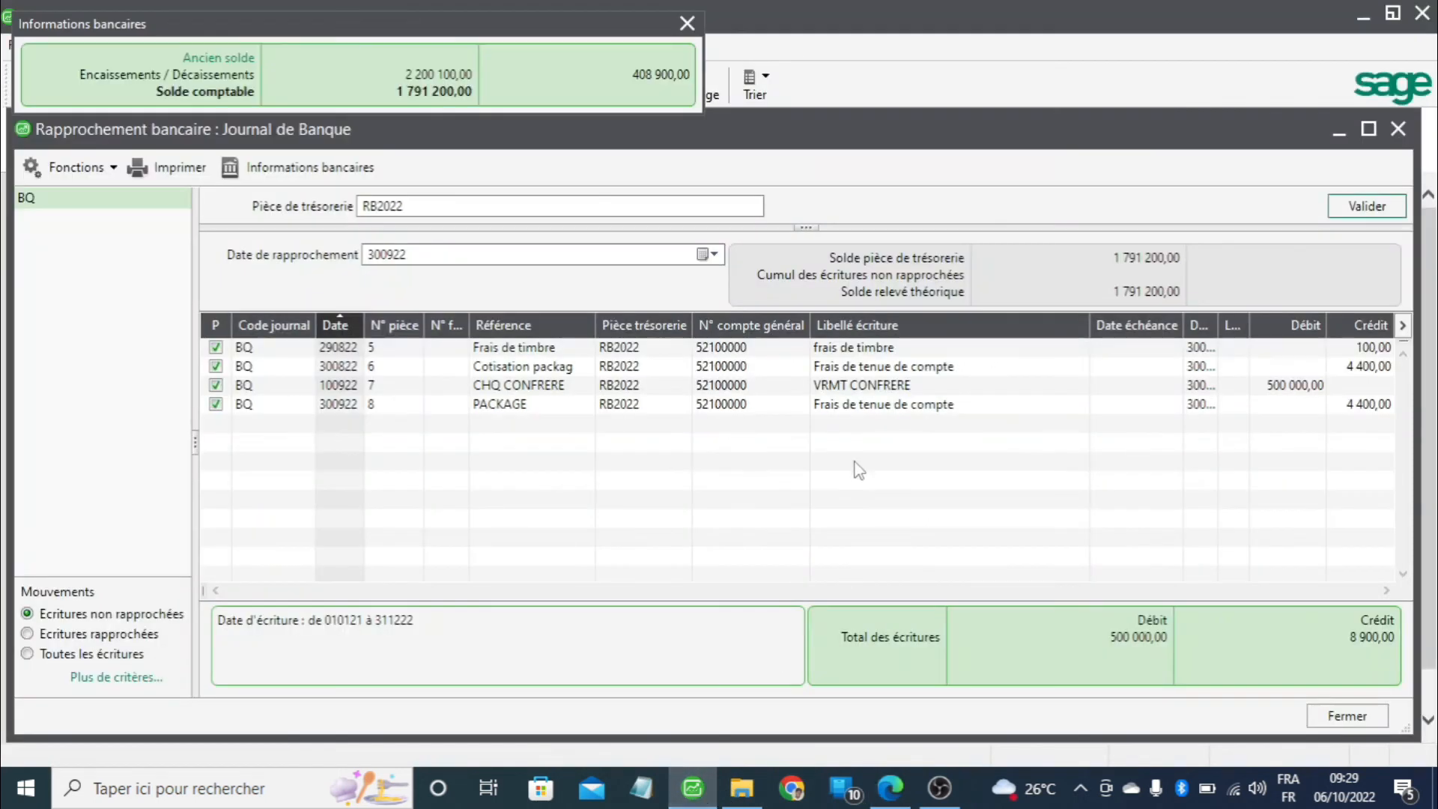
{"action": "left_click", "coordinate": [687, 24]}
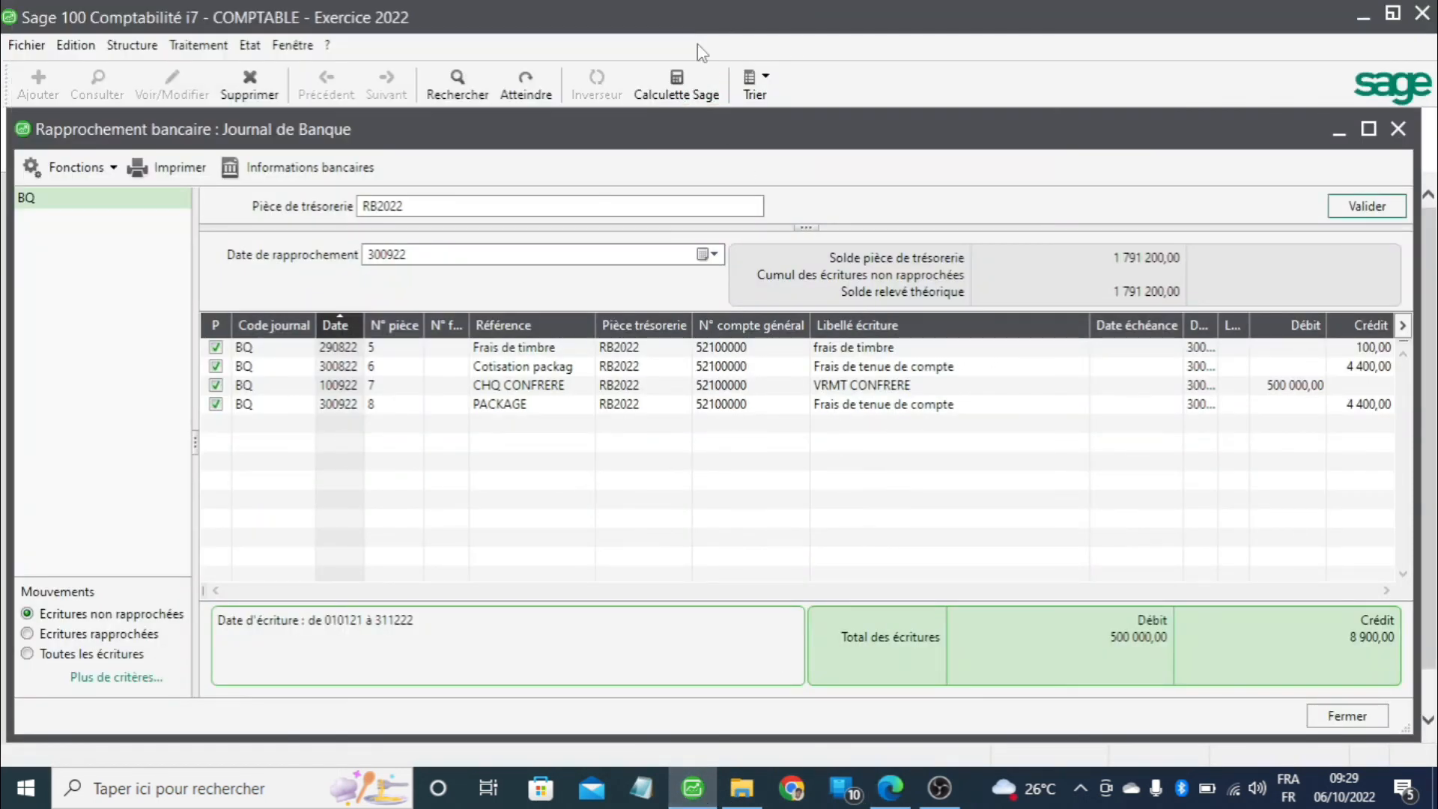
{"action": "left_click", "coordinate": [1397, 128]}
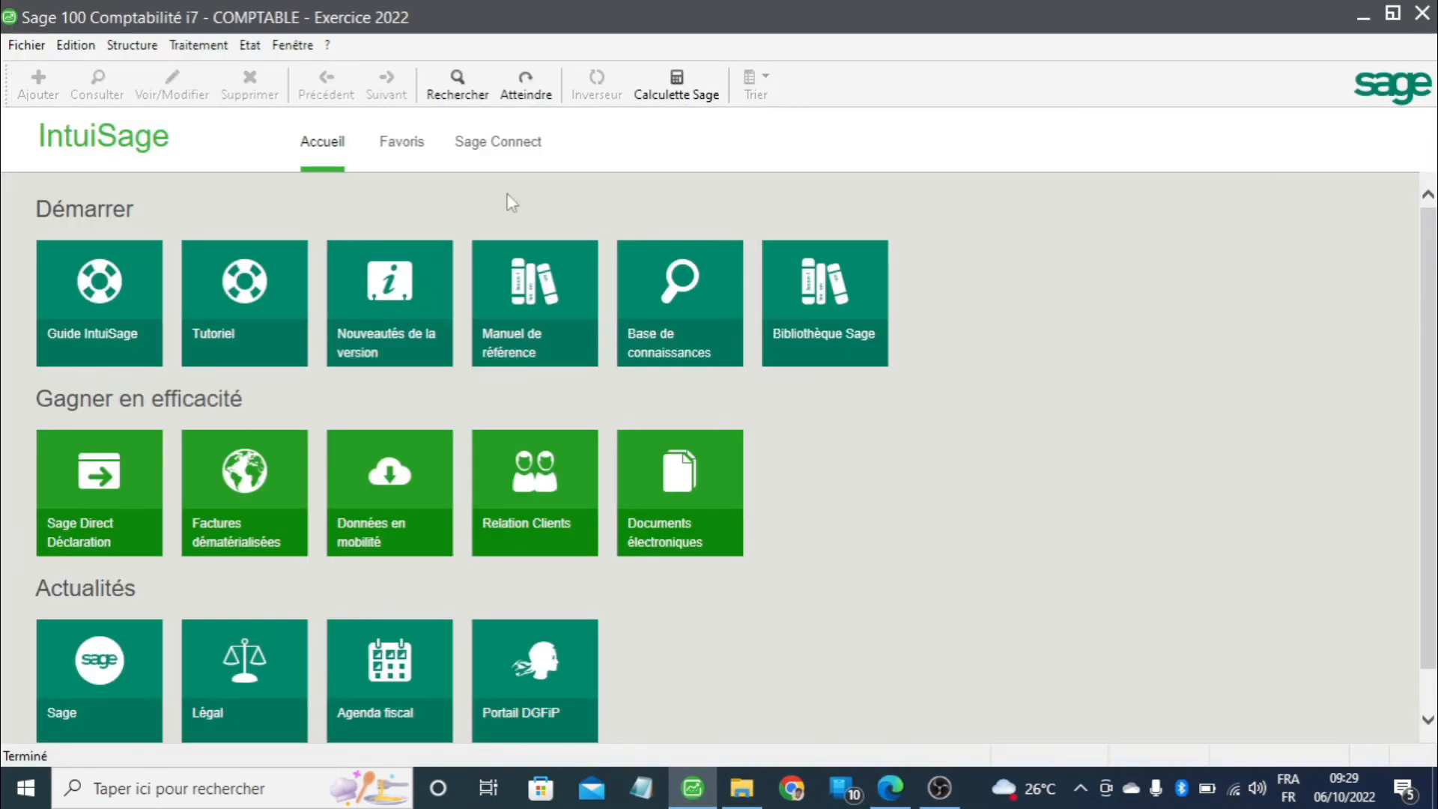
- Open the BQ bank journal for sept.22 for entry and maximize it
{"action": "left_click", "coordinate": [217, 45]}
{"action": "left_click", "coordinate": [240, 200]}
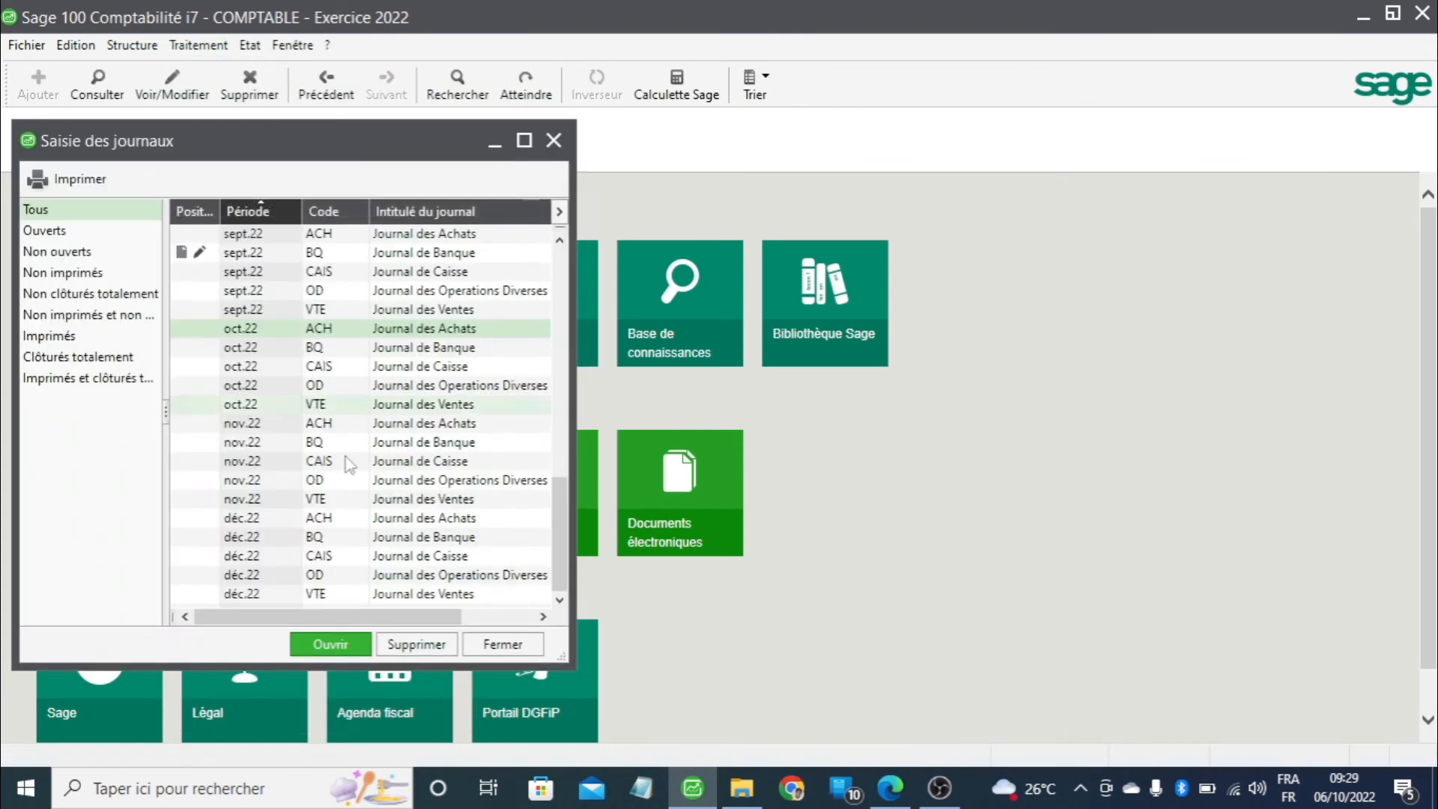
{"action": "scroll", "coordinate": [273, 453], "scroll_direction": "up", "scroll_amount": 3}
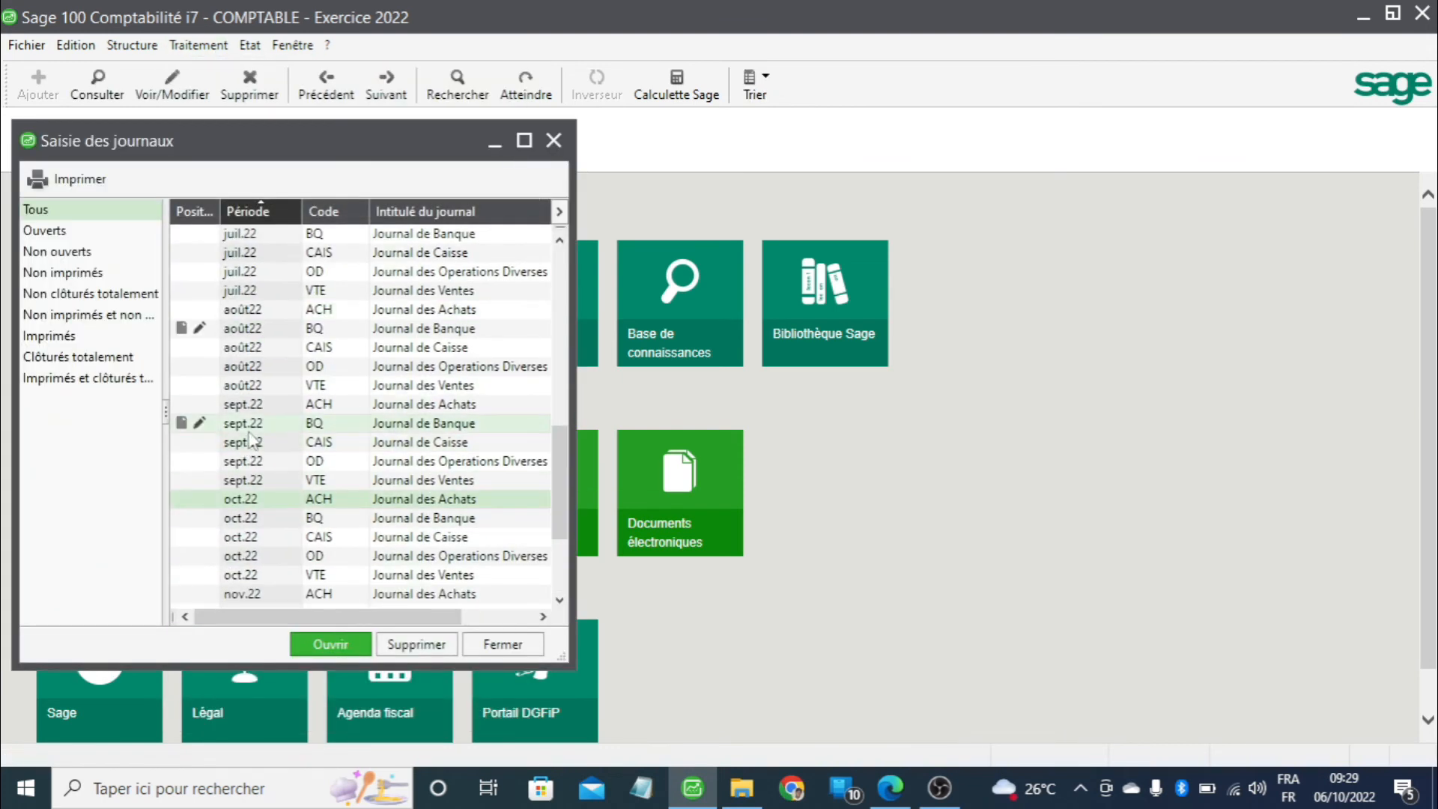
{"action": "double_click", "coordinate": [252, 425]}
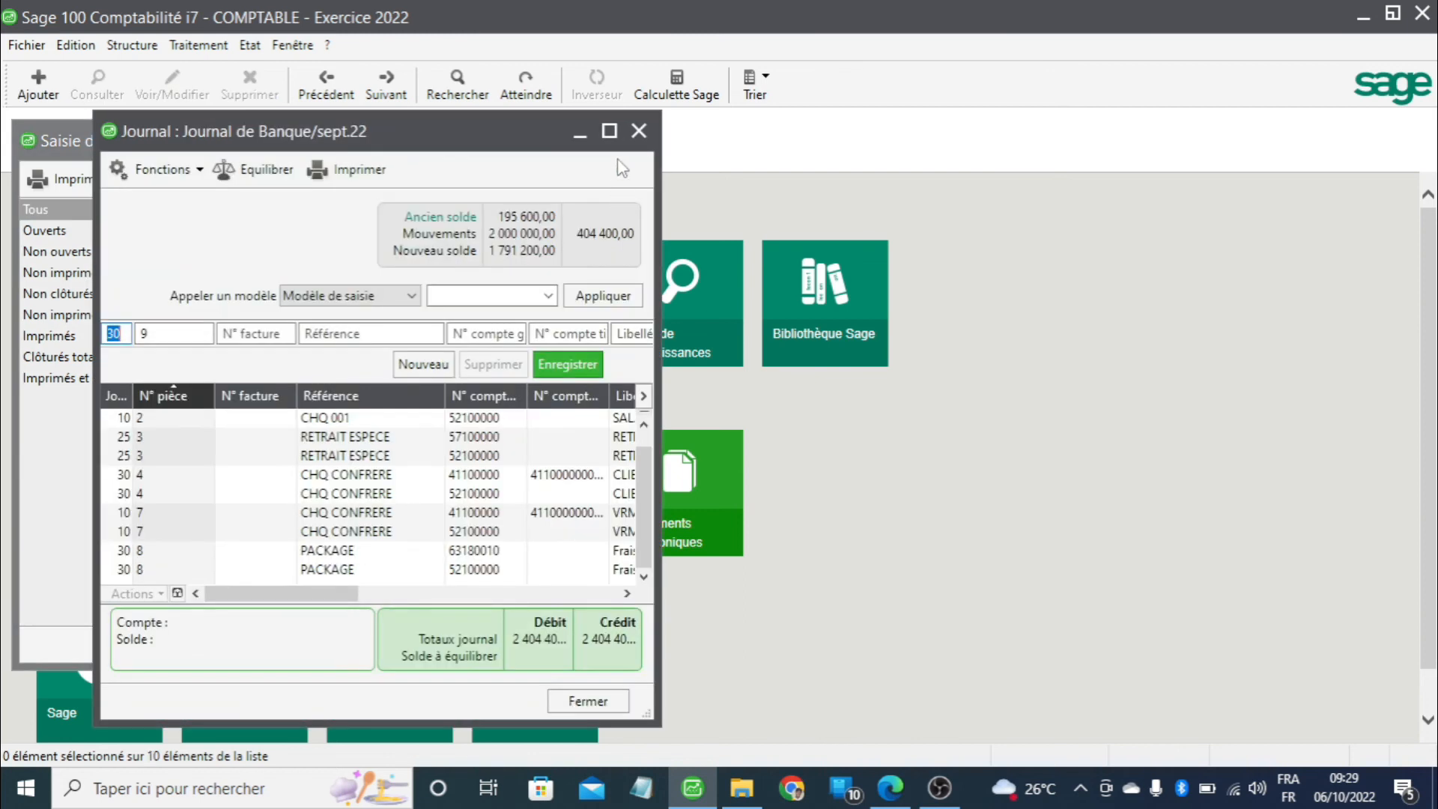
{"action": "left_click", "coordinate": [605, 127]}
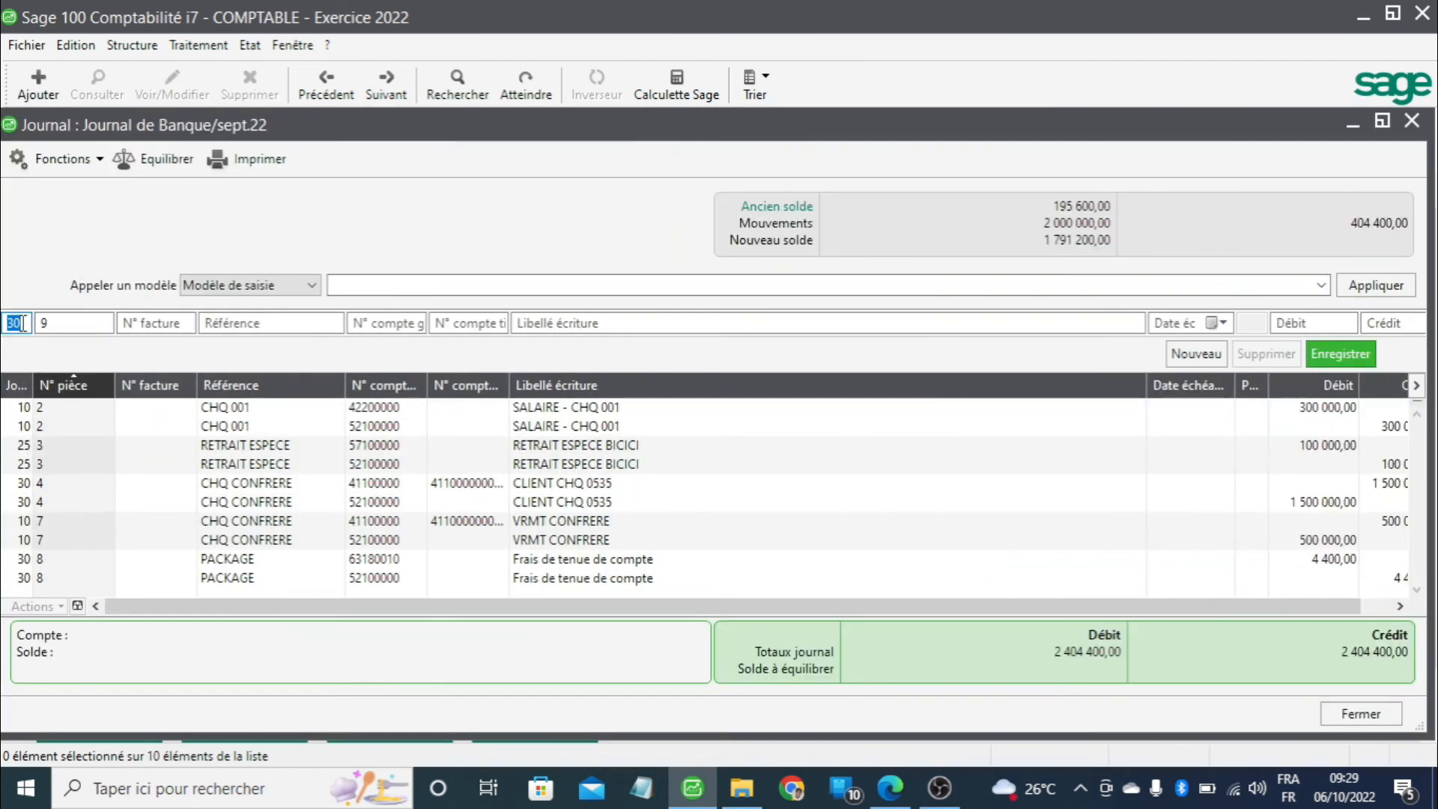
- Start piece 9 on day 30 with reference CHQ 003, general account 40100000 and the ORCA MALL supplier account 40100100
{"action": "key", "text": "Tab"}
{"action": "key", "text": "Tab"}
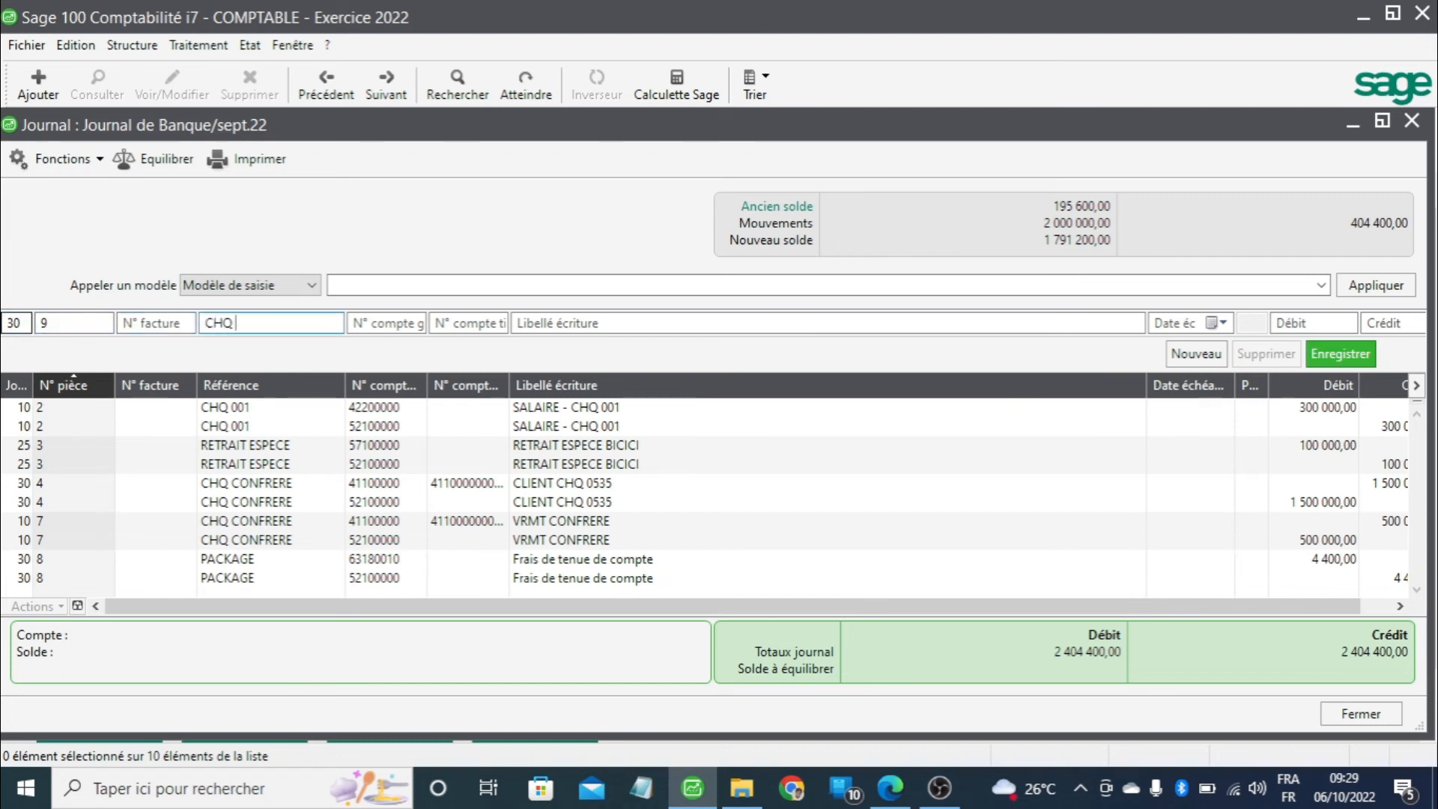
{"action": "key", "text": "Tab"}
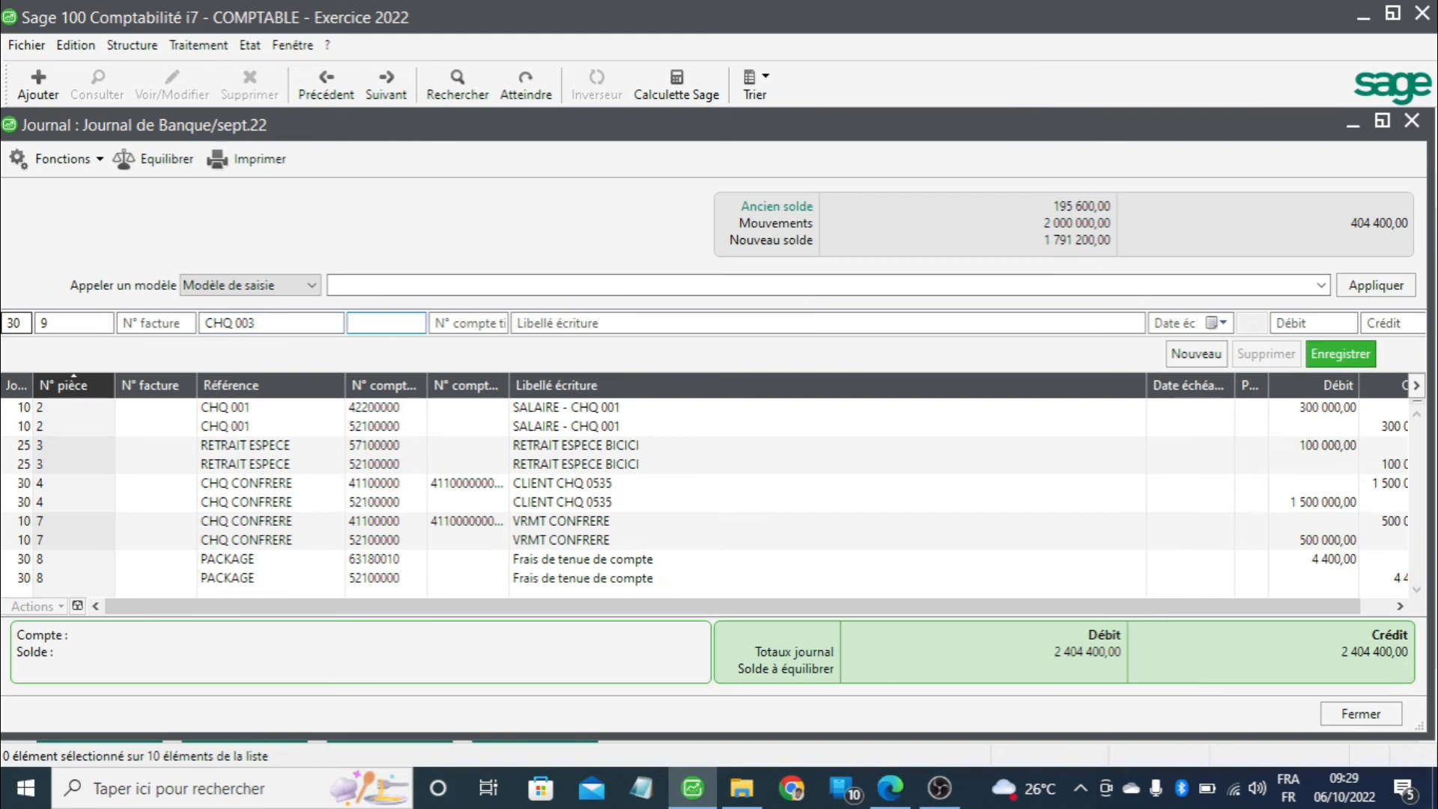
{"action": "key", "text": "Tab"}
{"action": "type", "text": "401"}
{"action": "key", "text": "Tab"}
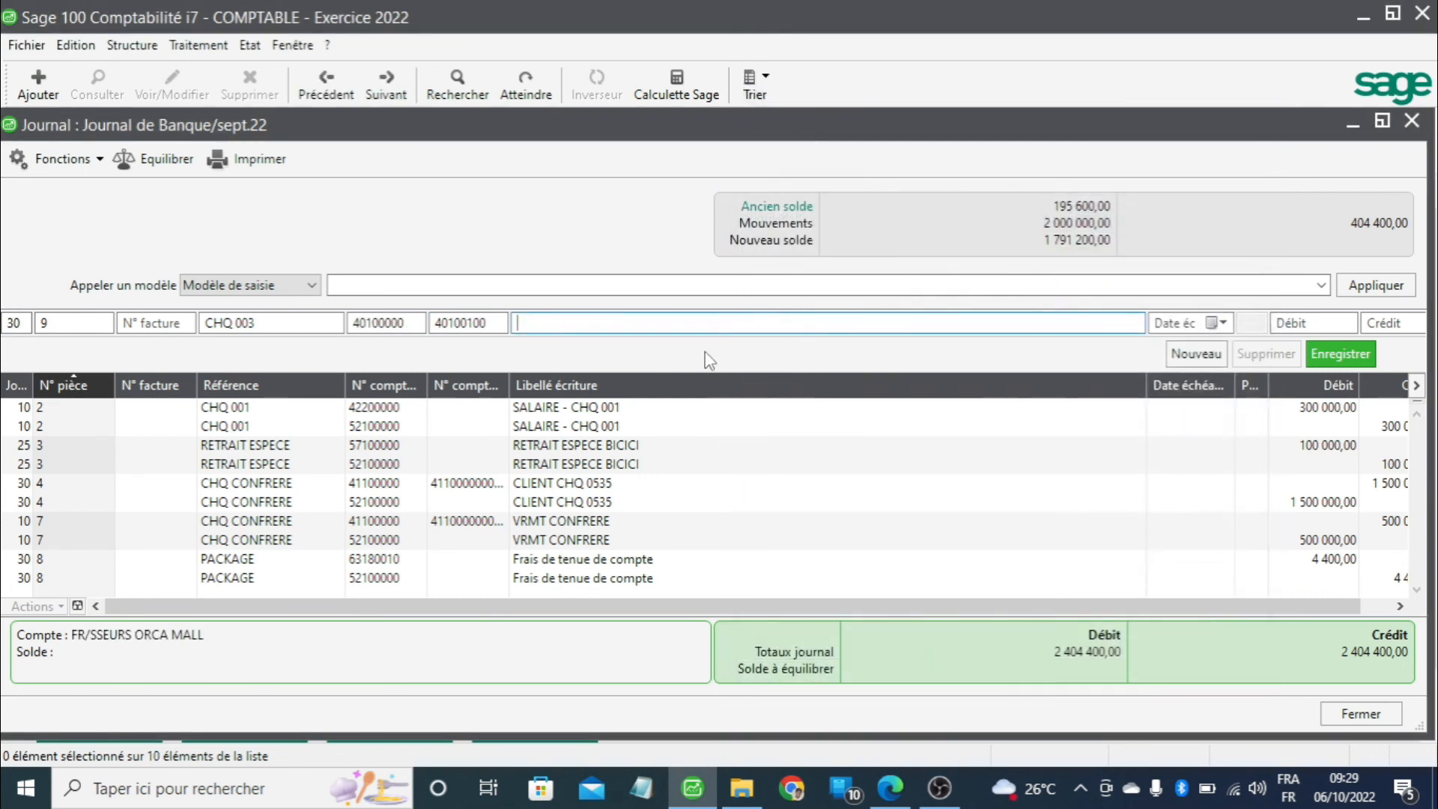
- Label the supplier line ORCA - CHQ 003, enter a debit of 408000 and save it
{"action": "type", "text": "OCR"}
{"action": "type", "text": "A"}
{"action": "key", "text": "Tab"}
{"action": "key", "text": "Tab"}
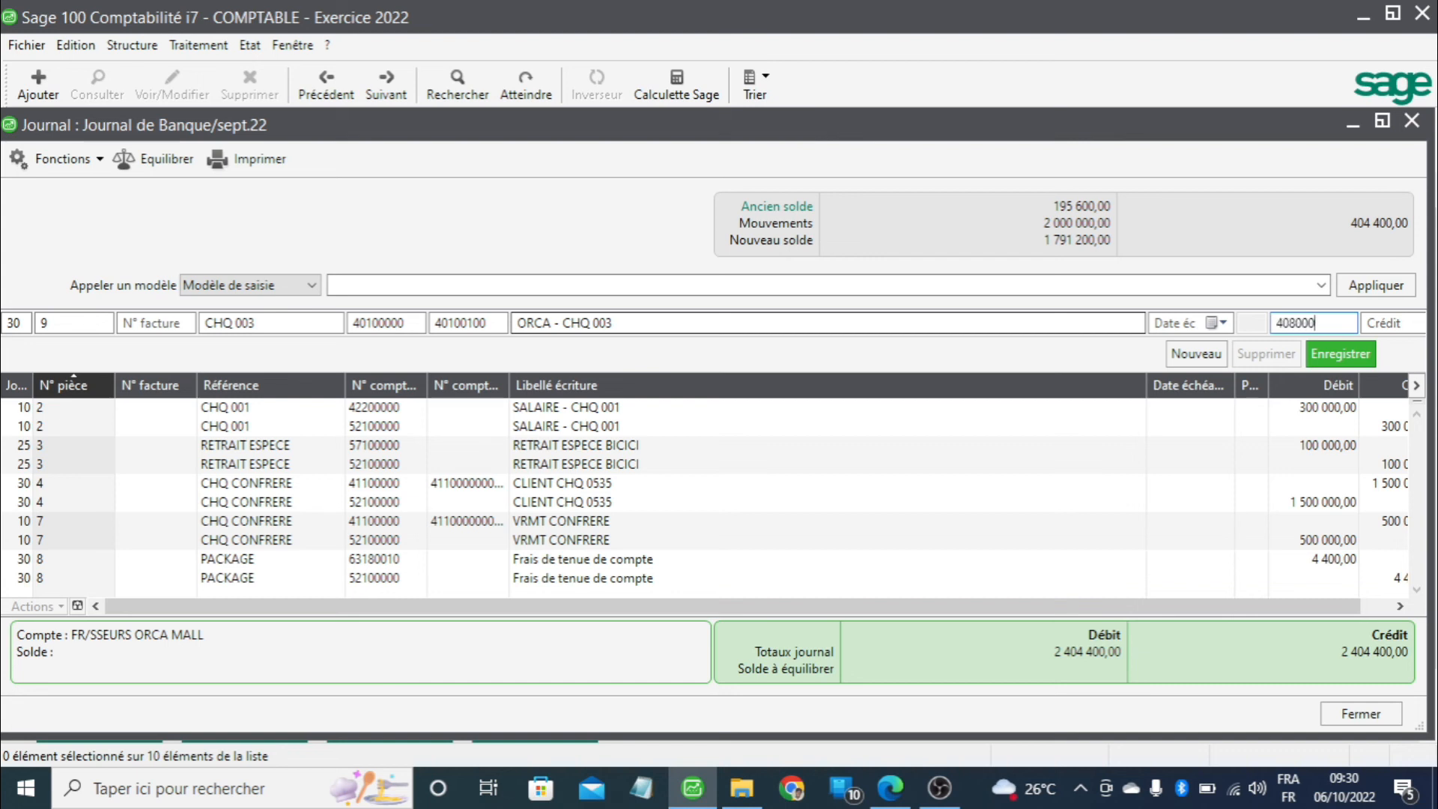
{"action": "key", "text": "Return"}
- Record the balancing line of piece 9 on bank account 52100000 with reference CHQ 003 and a credit of 408000
{"action": "key", "text": "Tab"}
{"action": "key", "text": "Tab"}
{"action": "key", "text": "Tab"}
{"action": "key", "text": "Tab"}
{"action": "key", "text": "Return"}
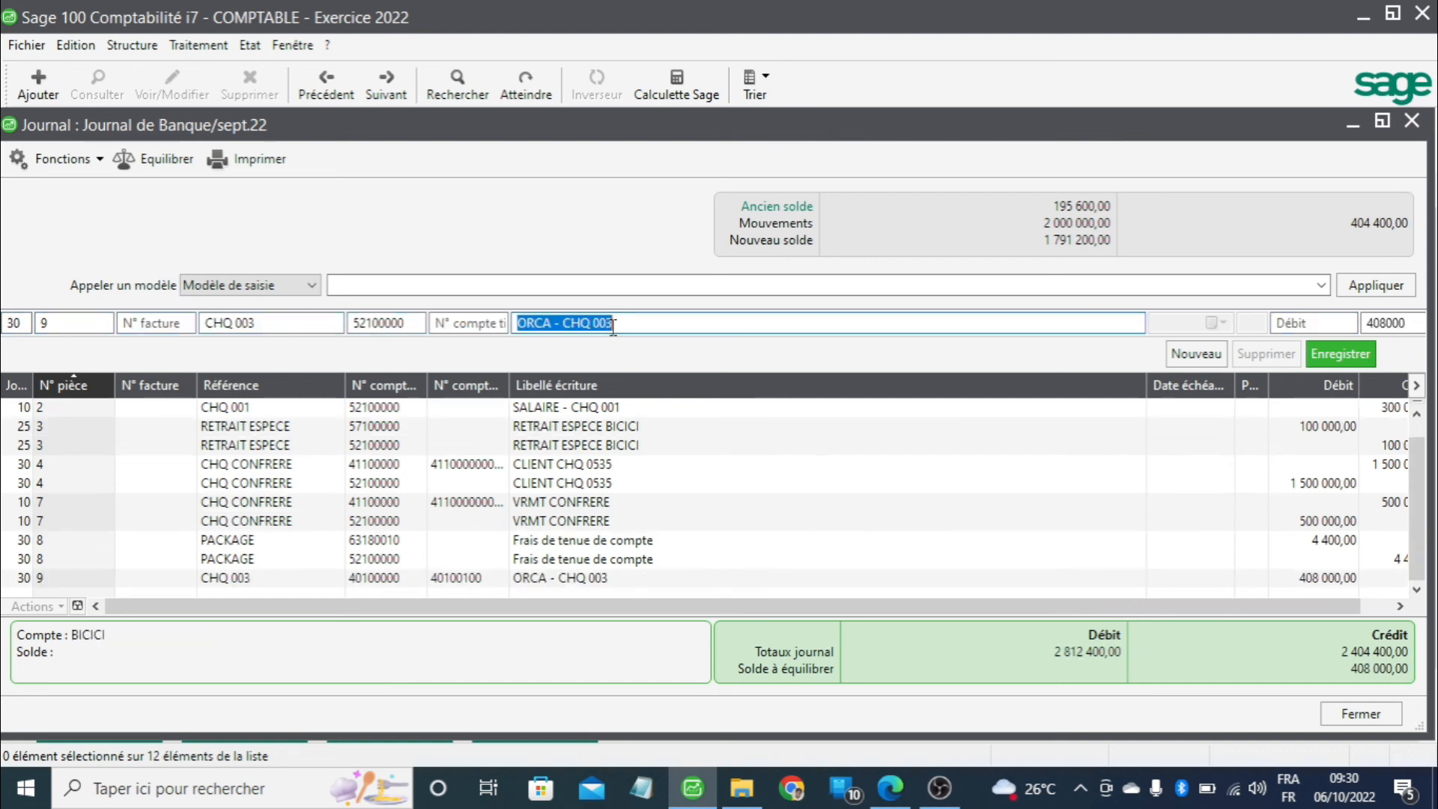
{"action": "key", "text": "Return"}
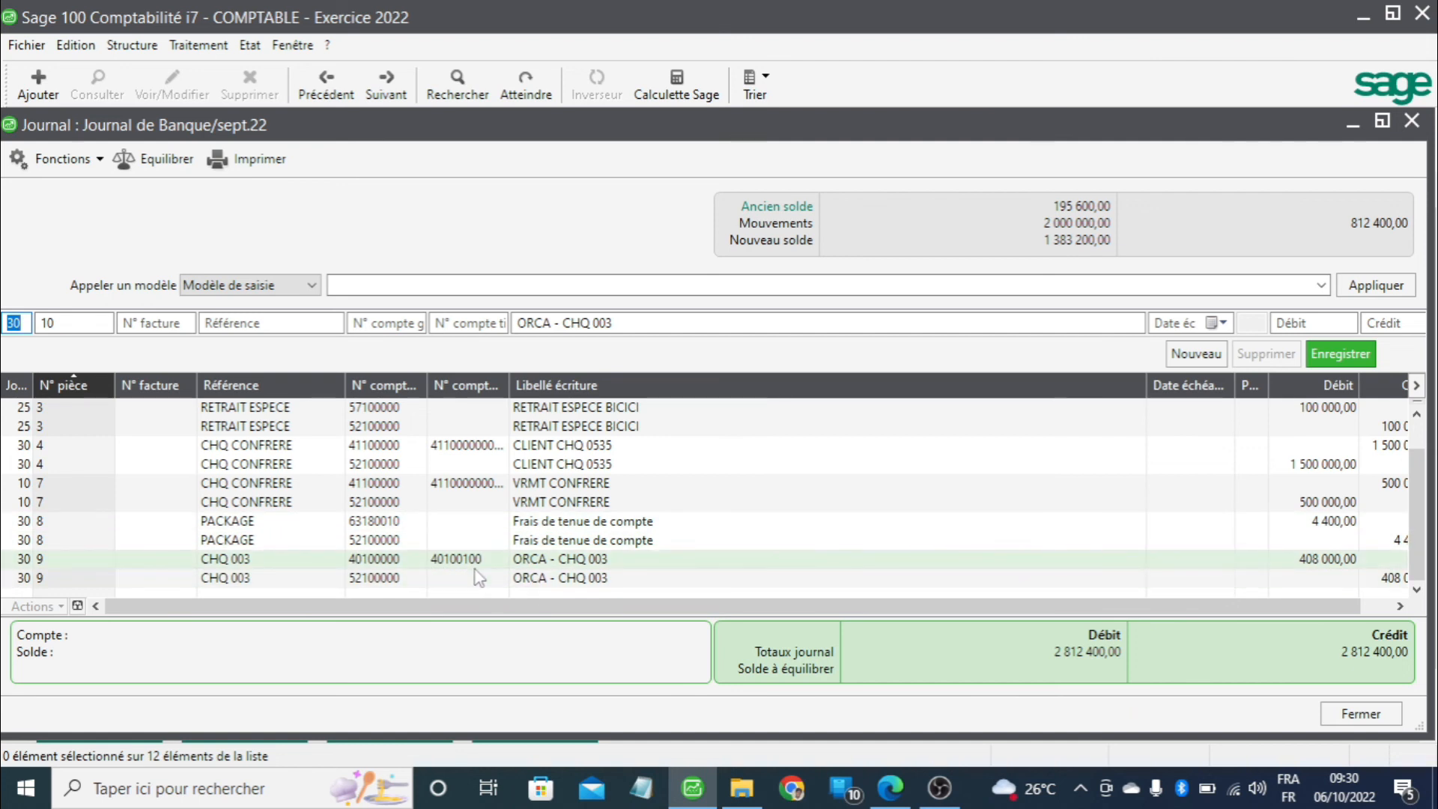
- Check the Edge bank statement for cheque CHQ 003, and close the bank journal and the journal list in Sage
{"action": "left_click", "coordinate": [887, 790]}
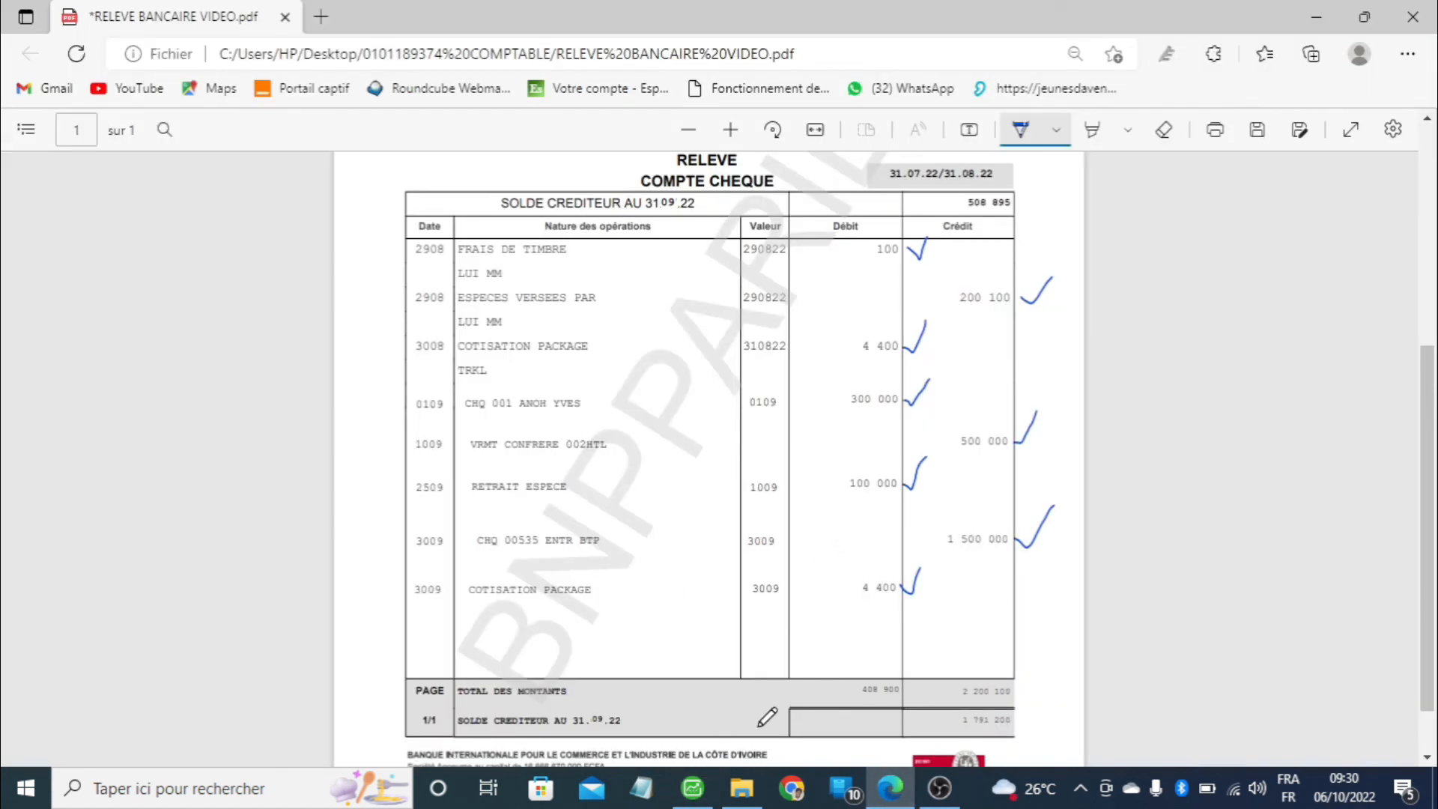
{"action": "left_click", "coordinate": [693, 788]}
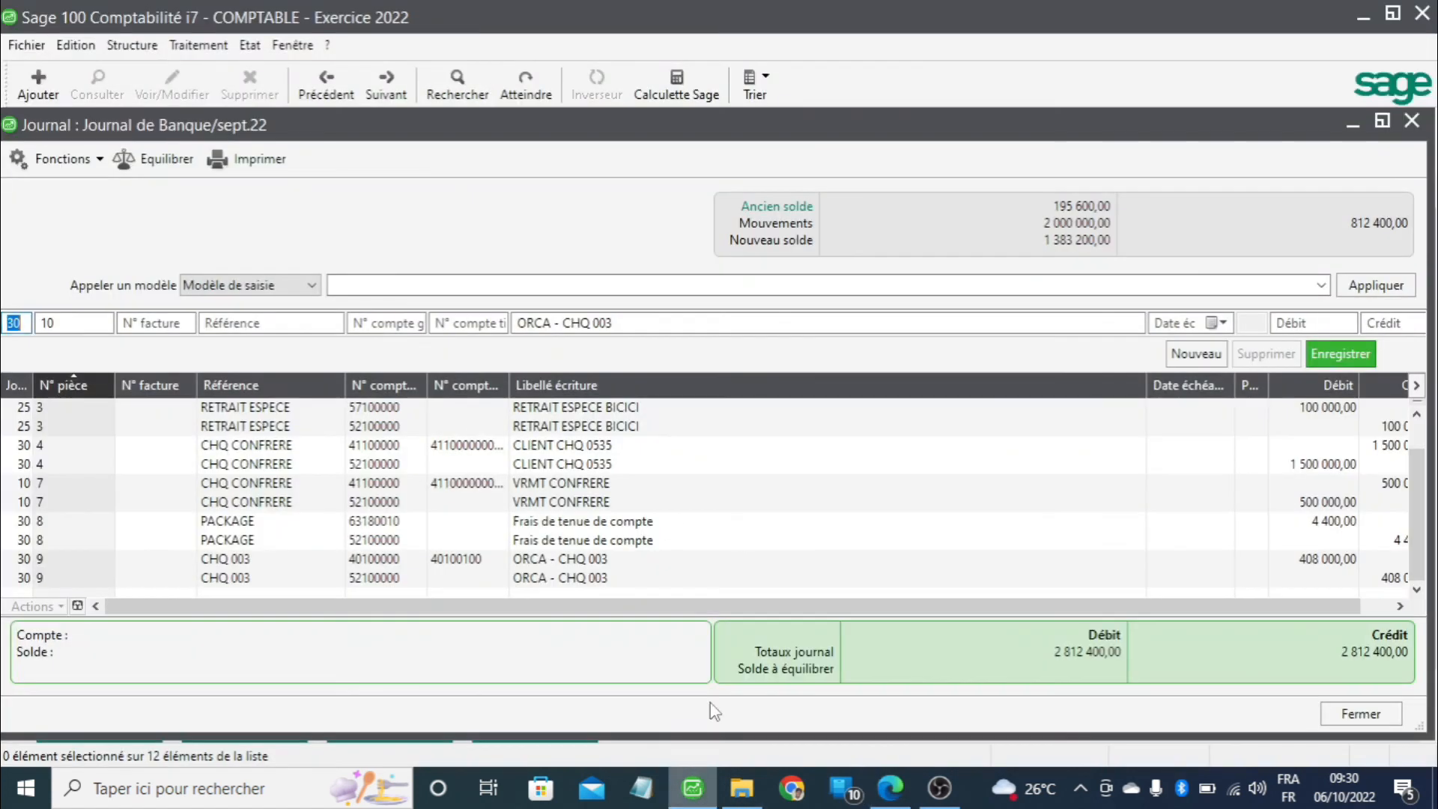
{"action": "left_click", "coordinate": [1413, 123]}
{"action": "left_click", "coordinate": [561, 141]}
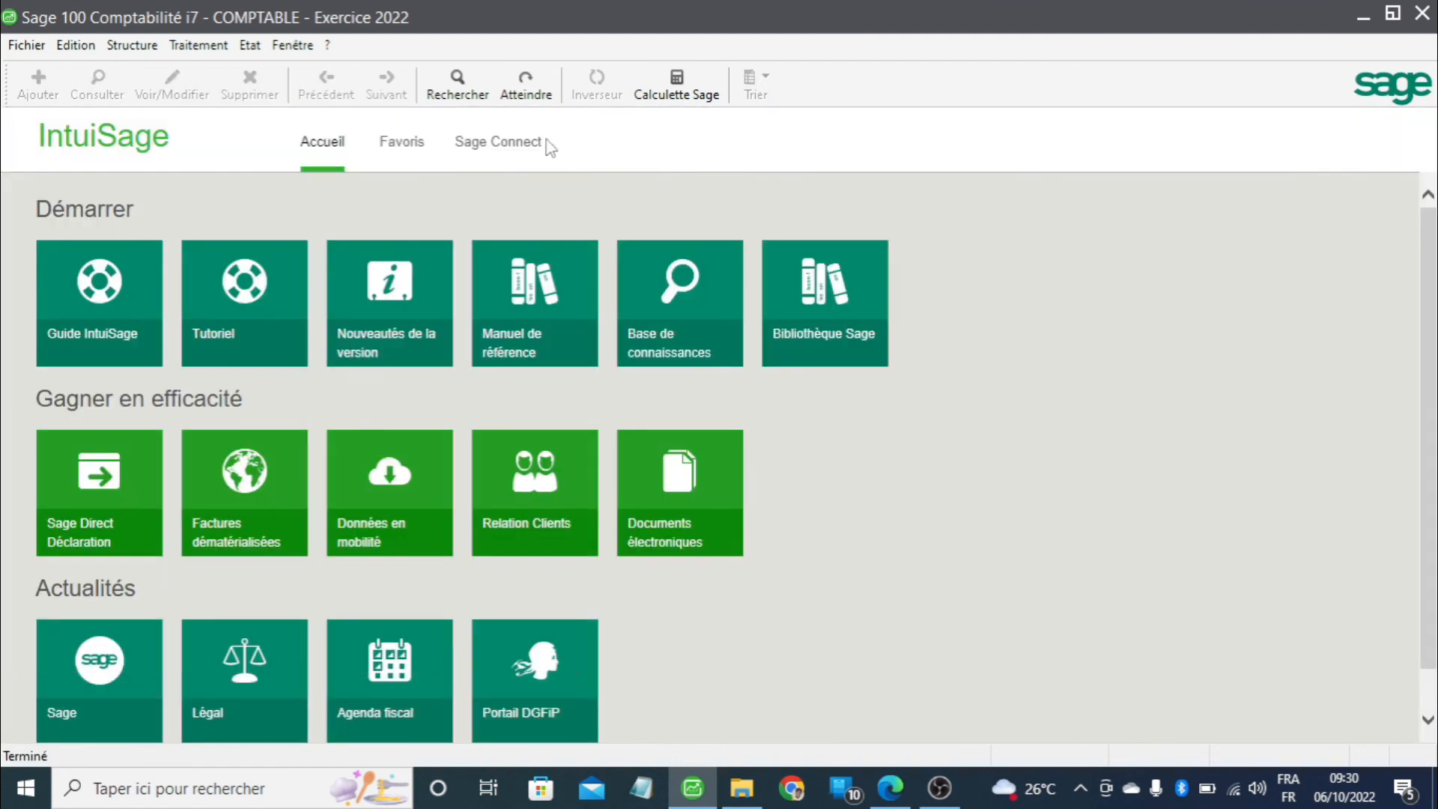
- Open the manual bank reconciliation of journal BQ at 061022, narrow the due date column and enter RB2022 as treasury document
{"action": "left_click", "coordinate": [213, 46]}
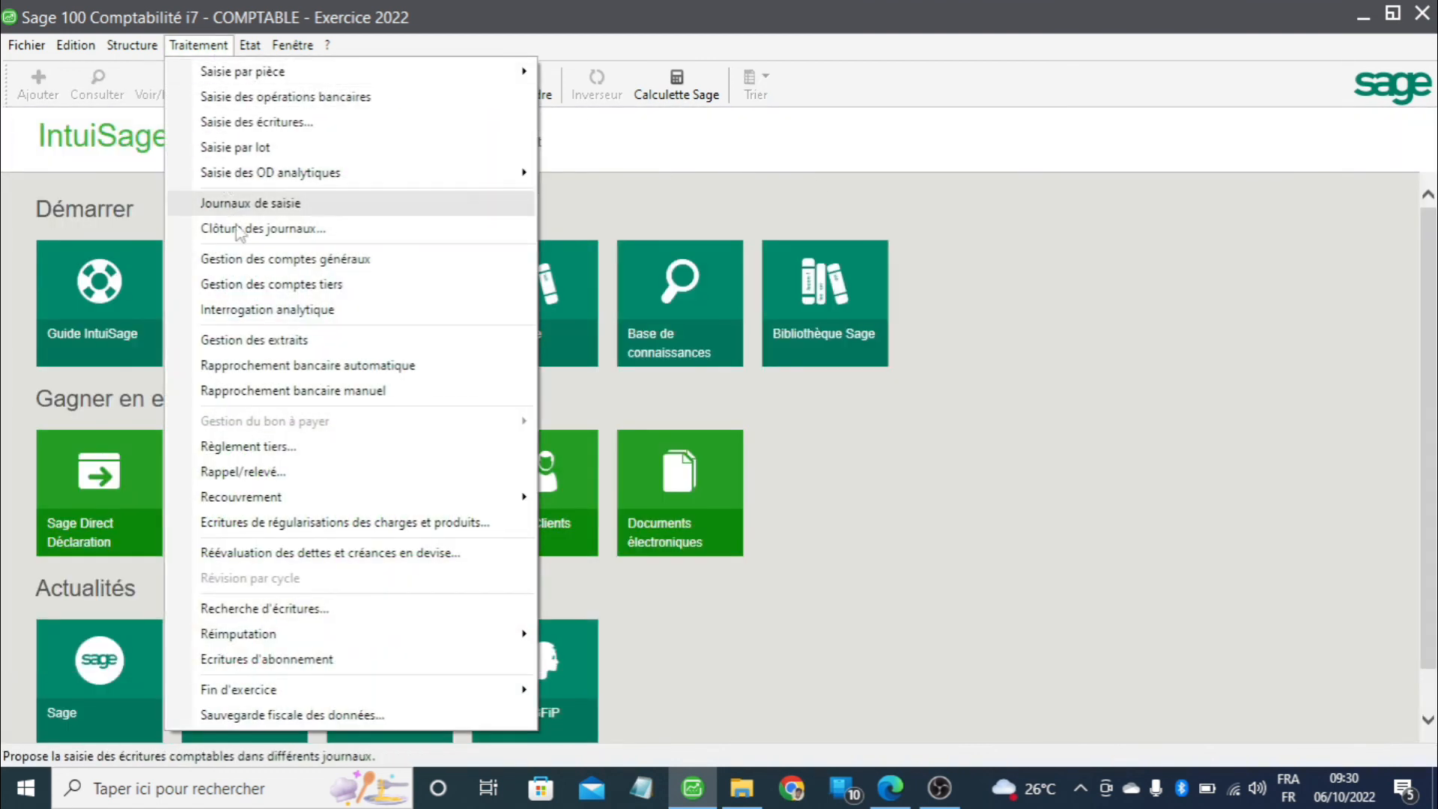
{"action": "left_click", "coordinate": [322, 391]}
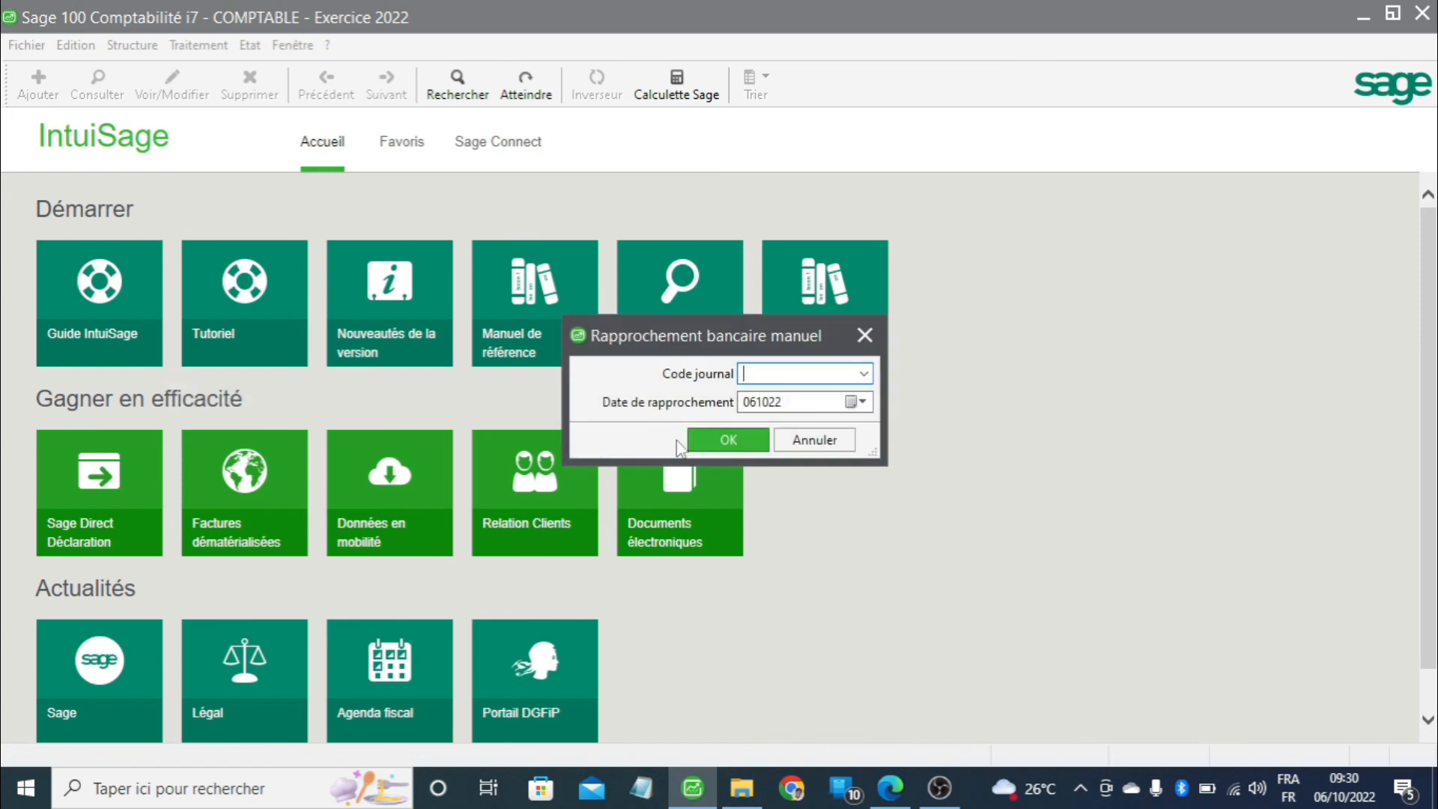
{"action": "left_click", "coordinate": [863, 373]}
{"action": "left_click", "coordinate": [862, 383]}
{"action": "left_click", "coordinate": [725, 438]}
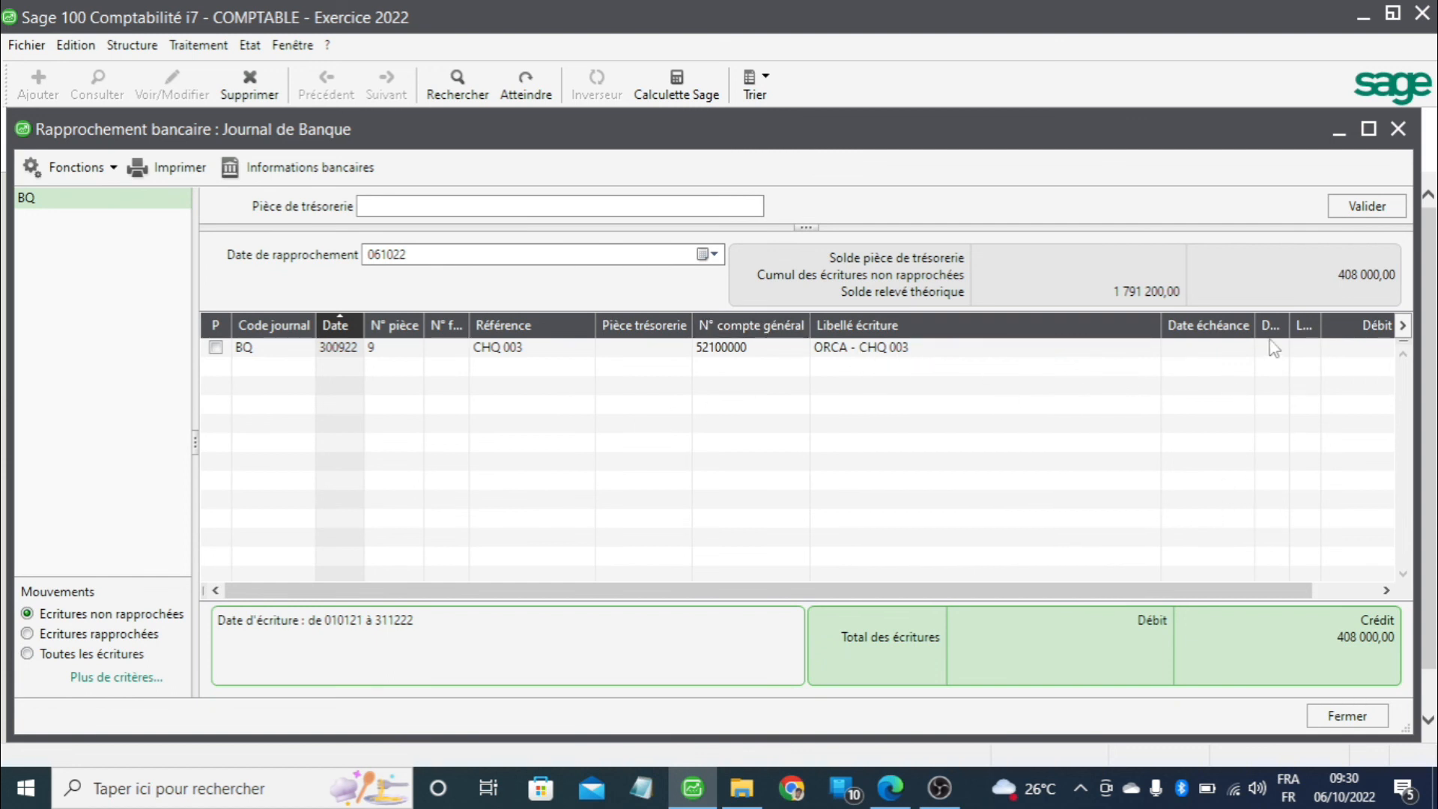
{"action": "left_click_drag", "start_coordinate": [1246, 324], "coordinate": [1192, 324]}
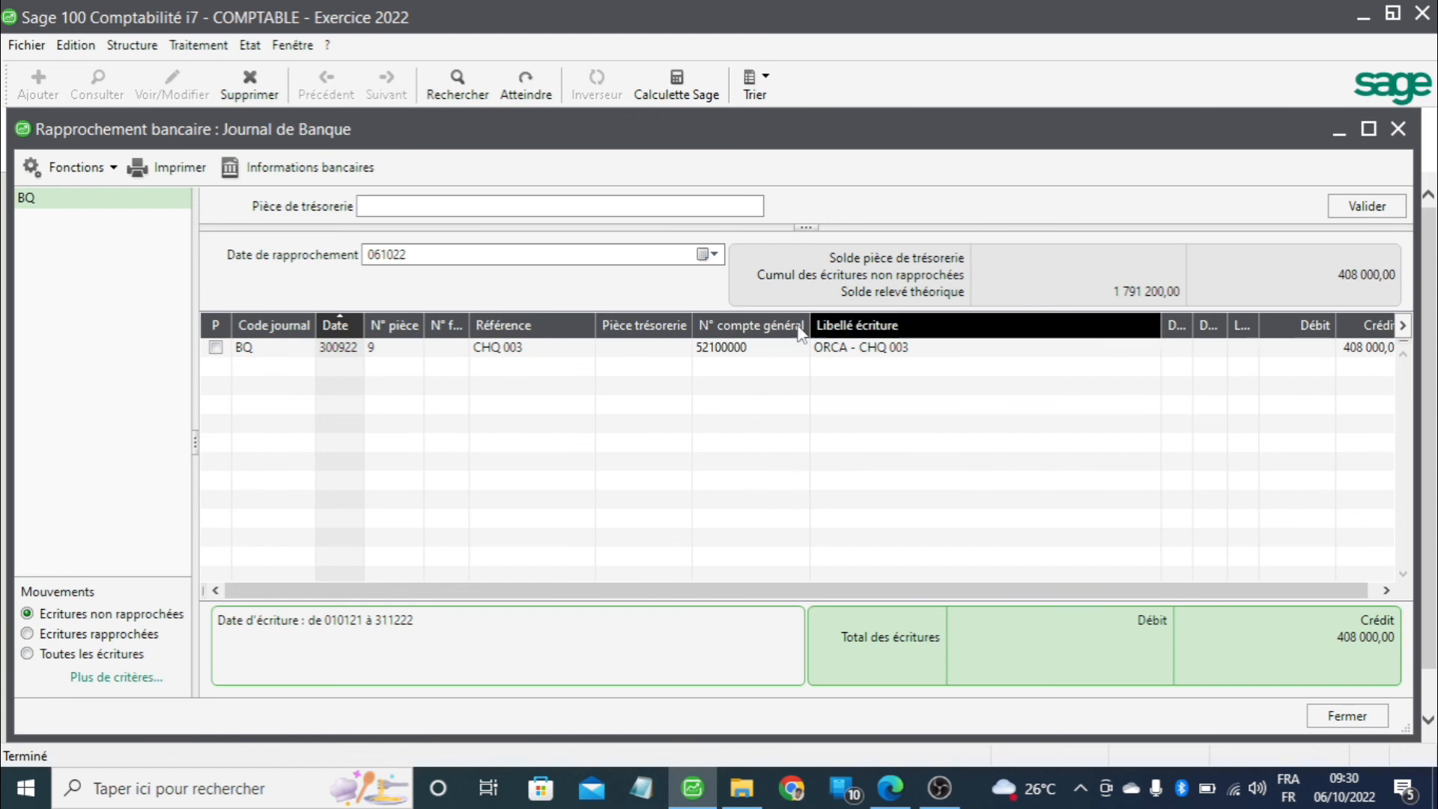
{"action": "left_click", "coordinate": [415, 212]}
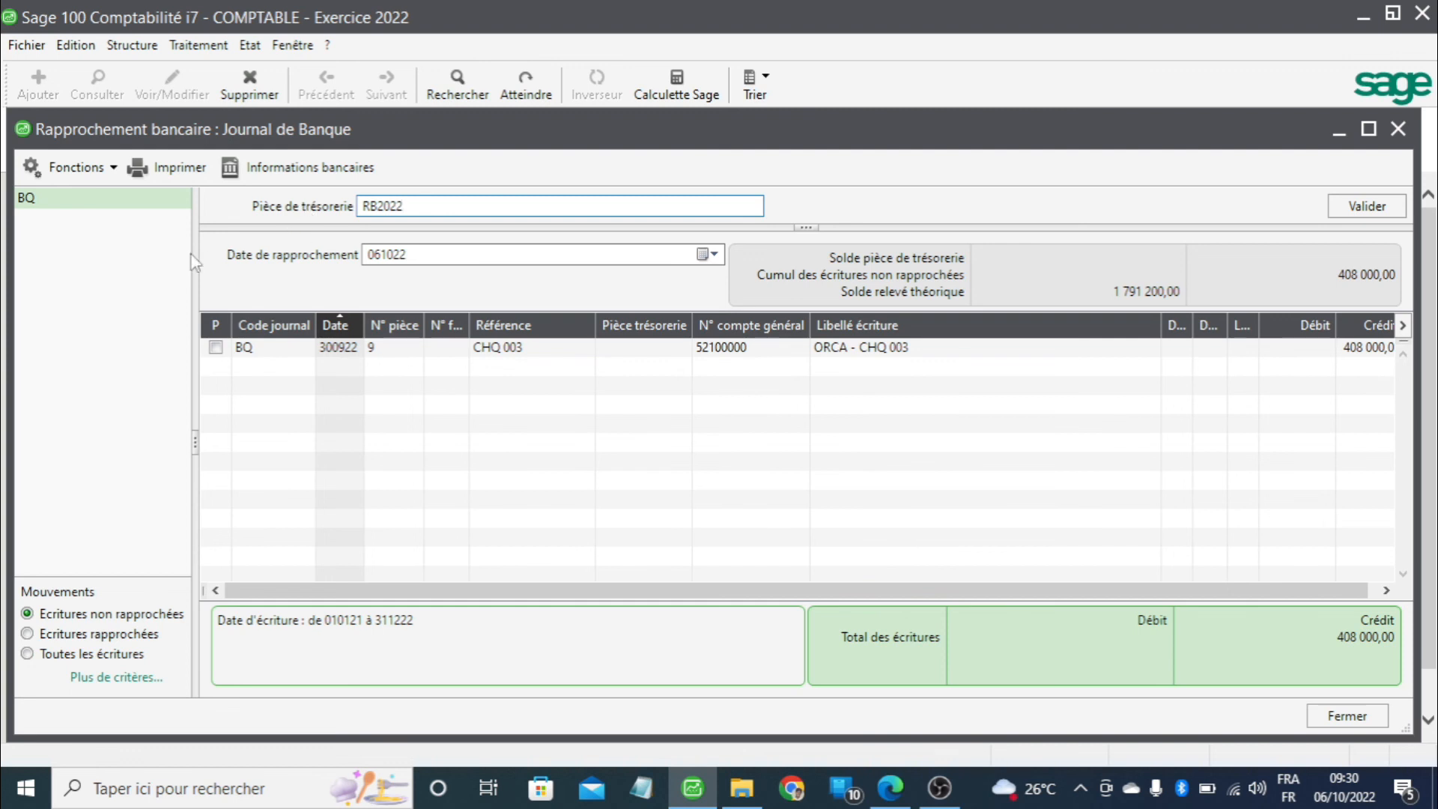
- Display the bank information summary, compare its disbursements and book balance with the Edge statement, and close the Sage reconciliation
{"action": "left_click", "coordinate": [300, 177]}
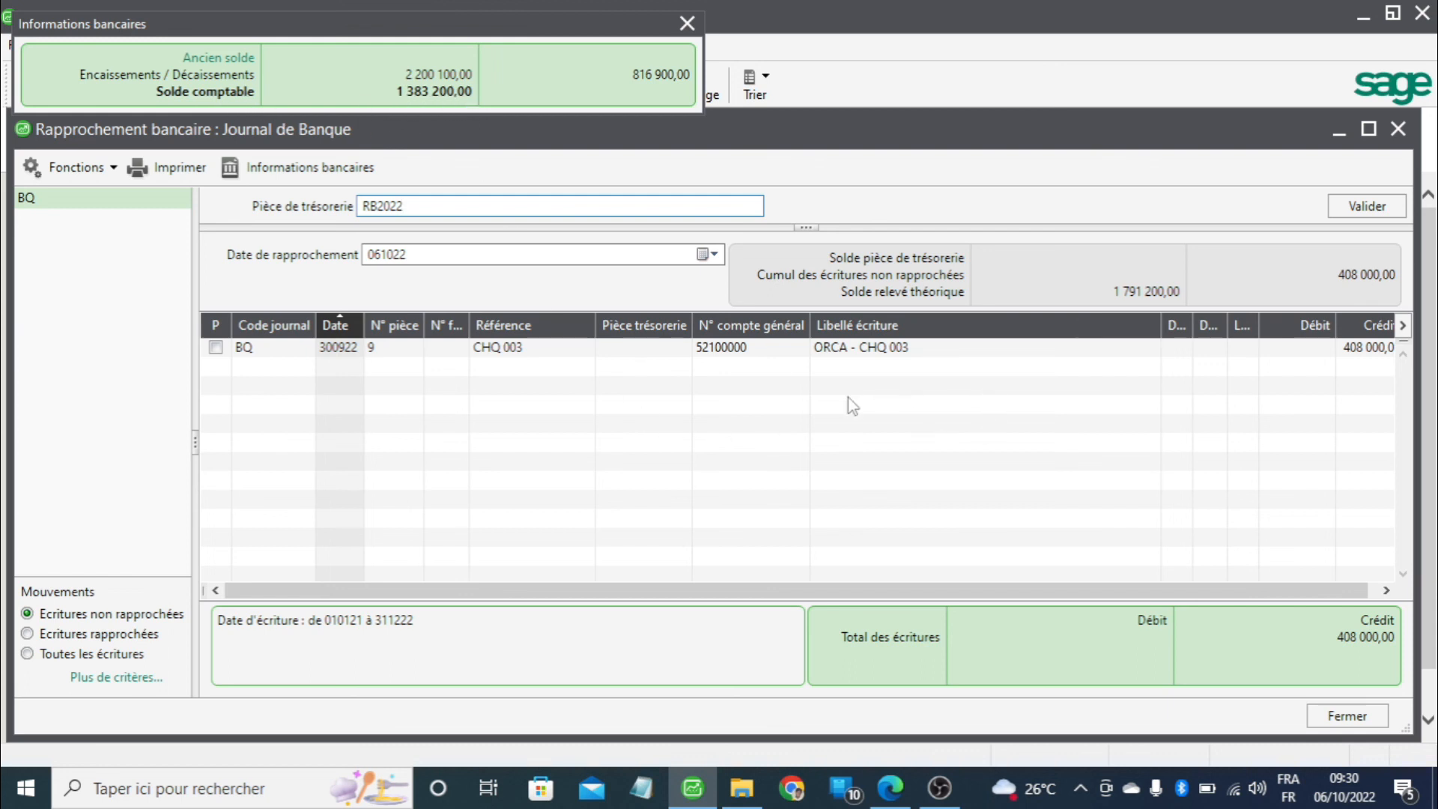
{"action": "left_click_drag", "start_coordinate": [803, 322], "coordinate": [794, 323]}
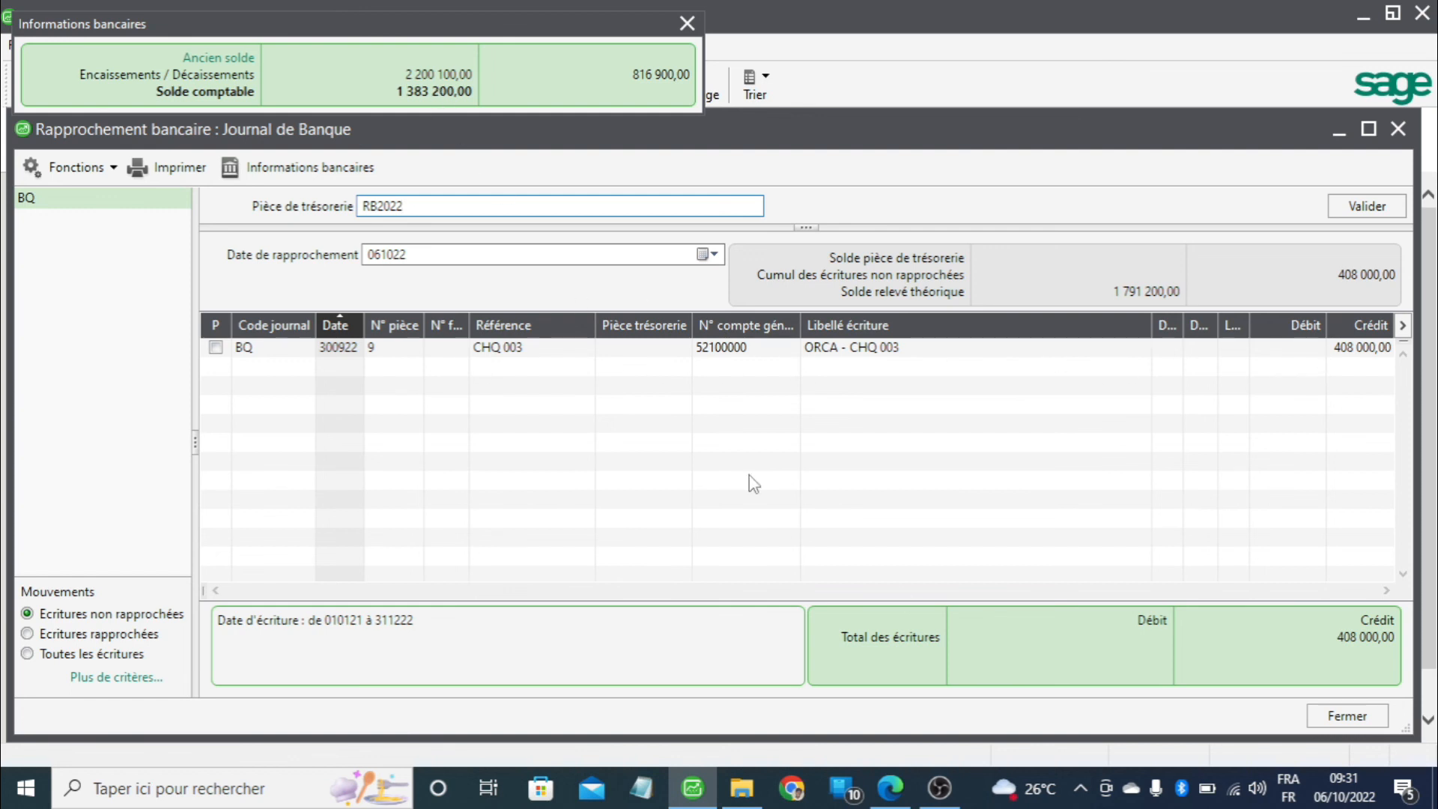
{"action": "left_click", "coordinate": [899, 776]}
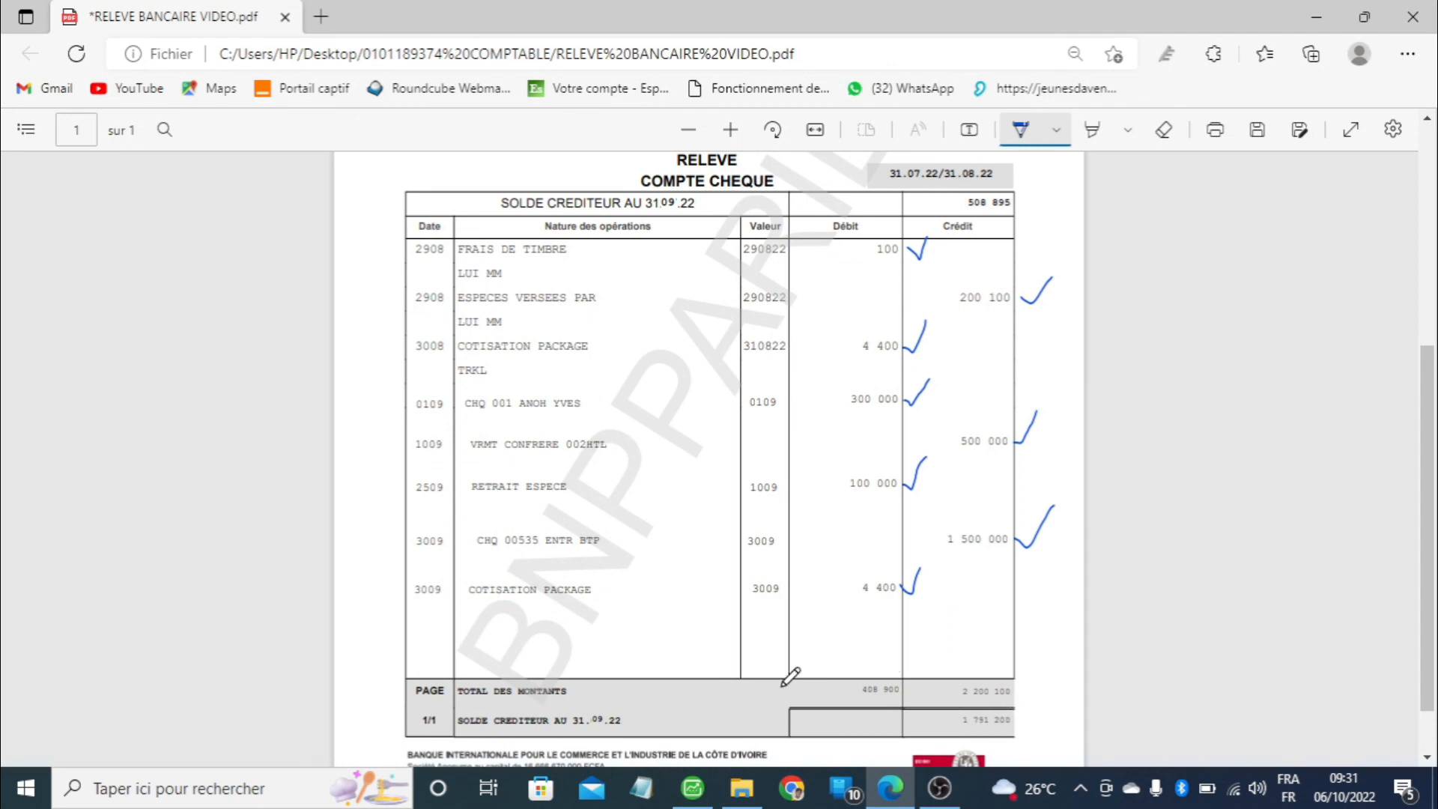
{"action": "scroll", "coordinate": [790, 566], "scroll_direction": "up", "scroll_amount": 3}
{"action": "scroll", "coordinate": [789, 566], "scroll_direction": "up", "scroll_amount": 2}
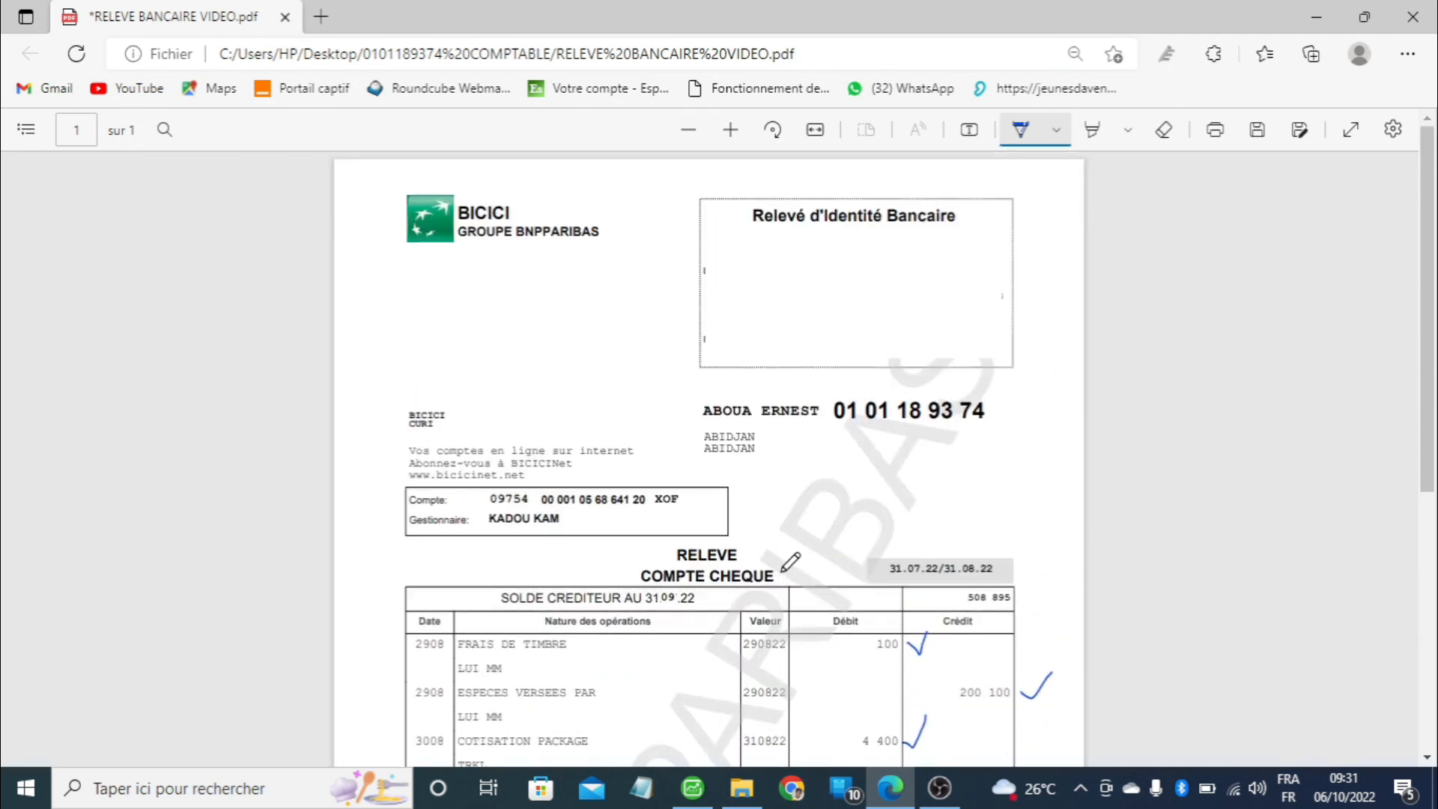
{"action": "scroll", "coordinate": [790, 566], "scroll_direction": "down", "scroll_amount": 4}
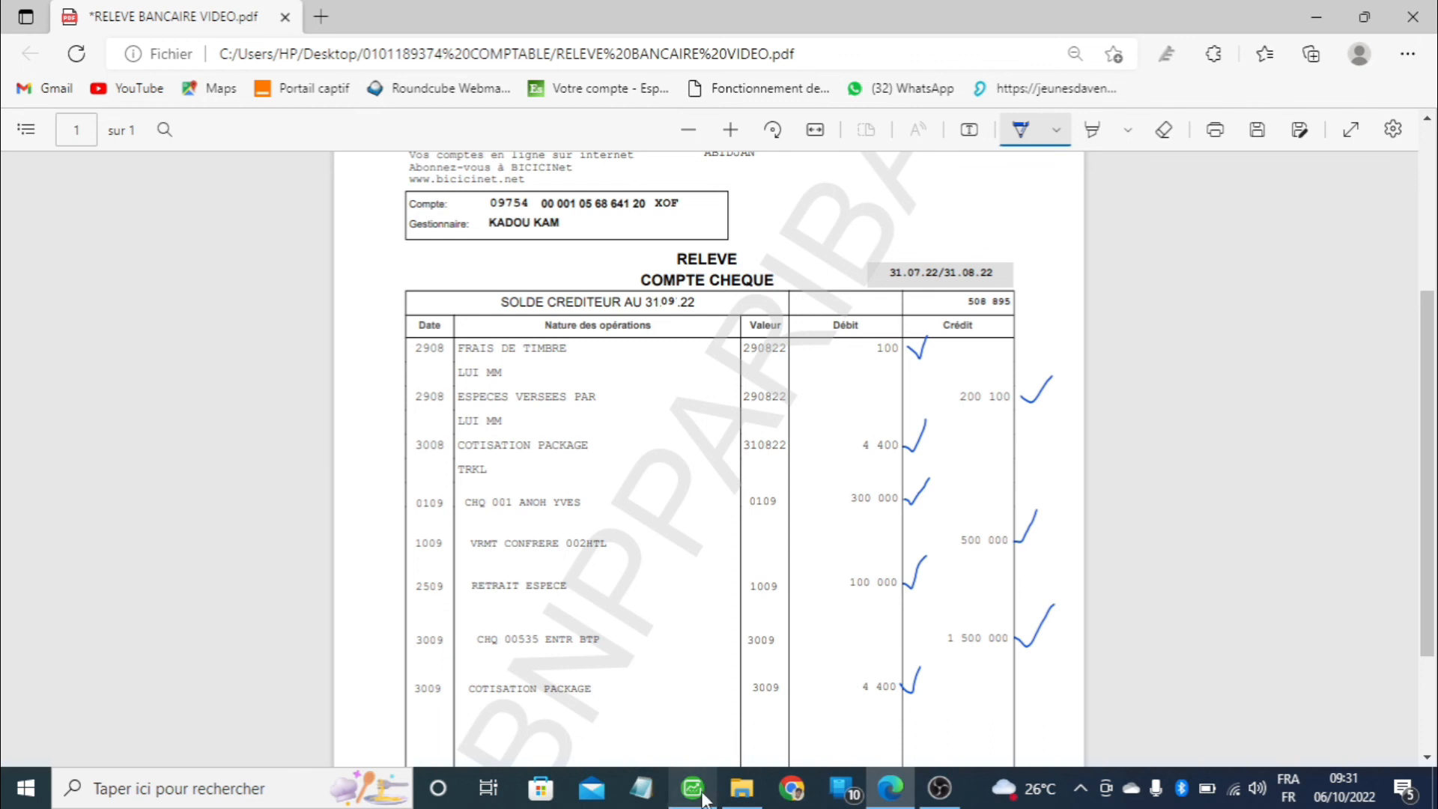
{"action": "left_click", "coordinate": [702, 794]}
{"action": "left_click", "coordinate": [1397, 130]}
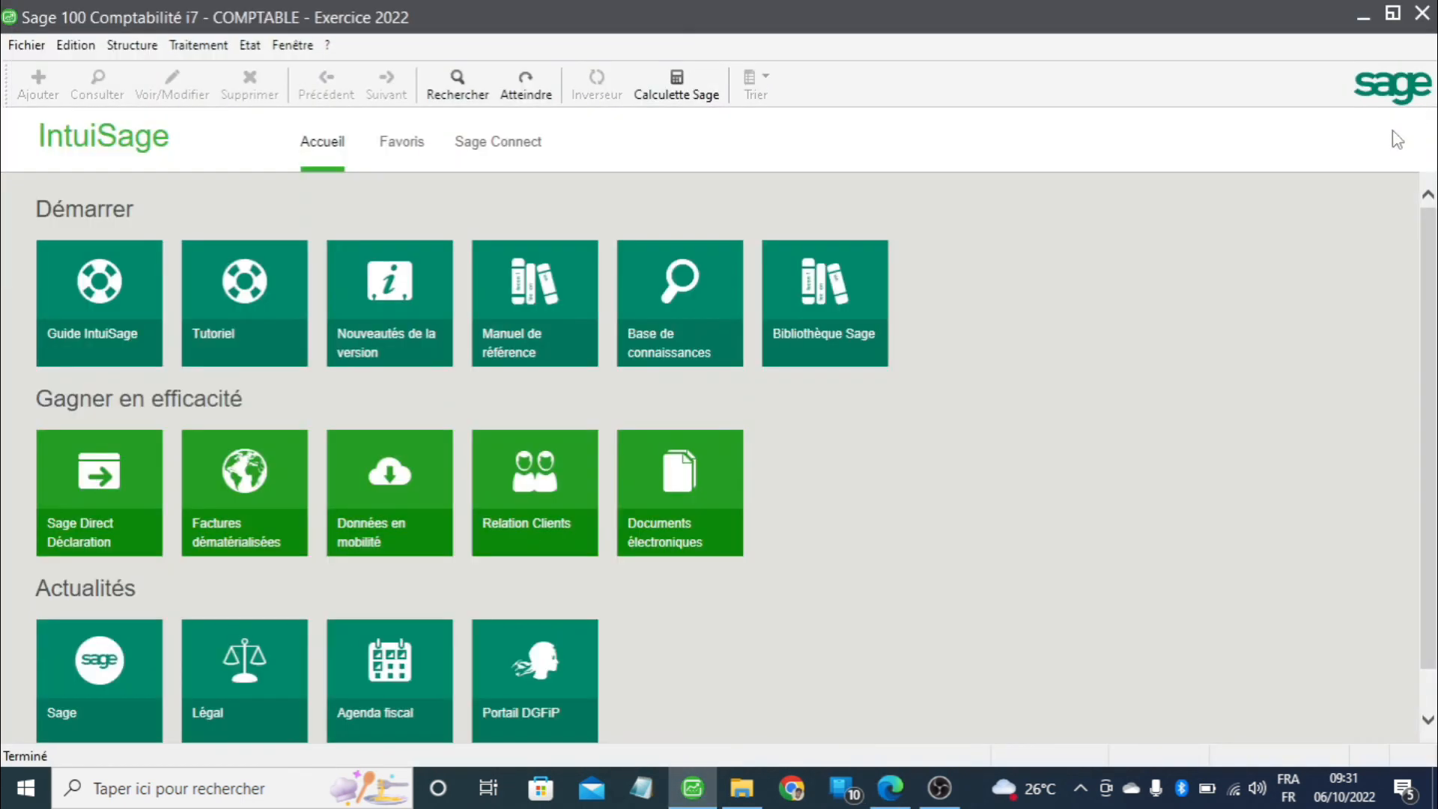